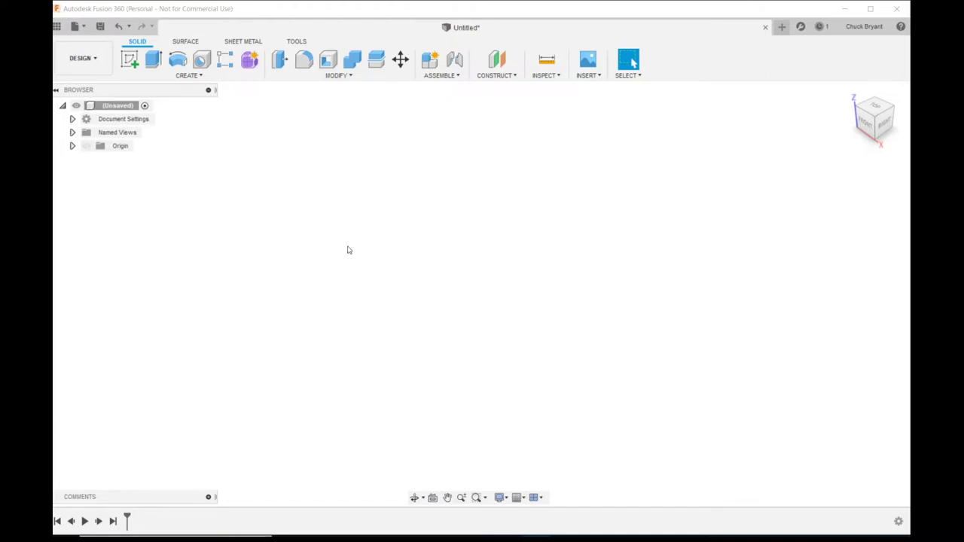
Start a sketch on the XY ground plane and review the grommet's user parameters.
{"action": "left_click", "coordinate": [129, 59]}
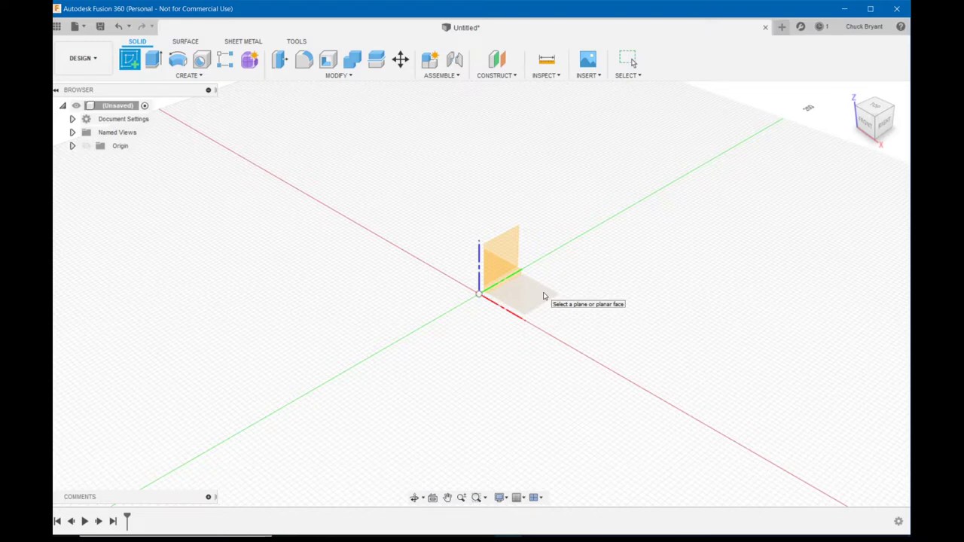
{"action": "left_click", "coordinate": [544, 296]}
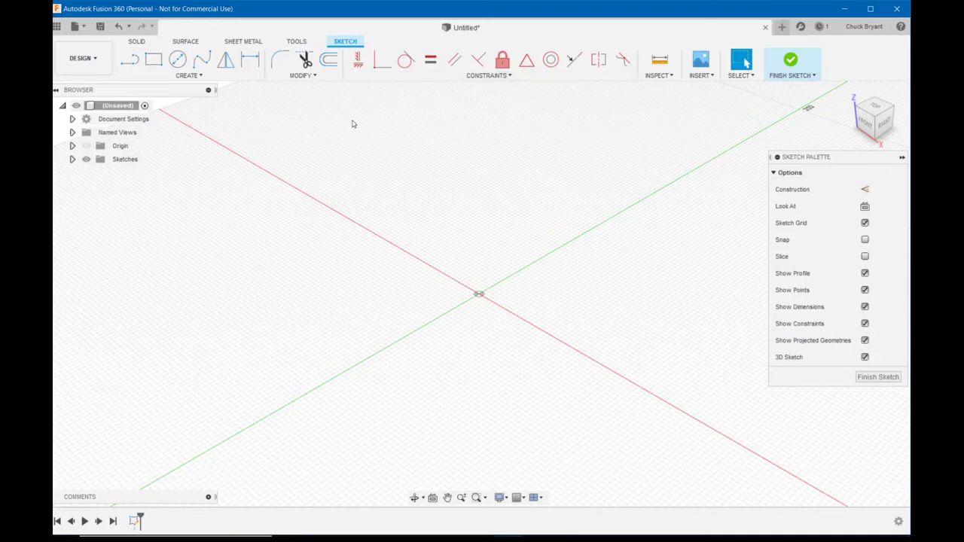
{"action": "left_click", "coordinate": [315, 76]}
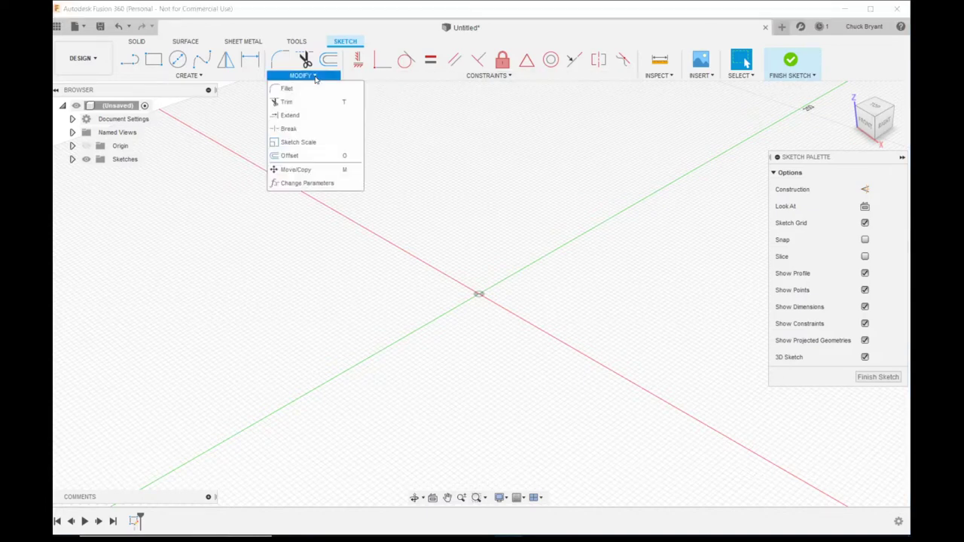
{"action": "left_click", "coordinate": [302, 183]}
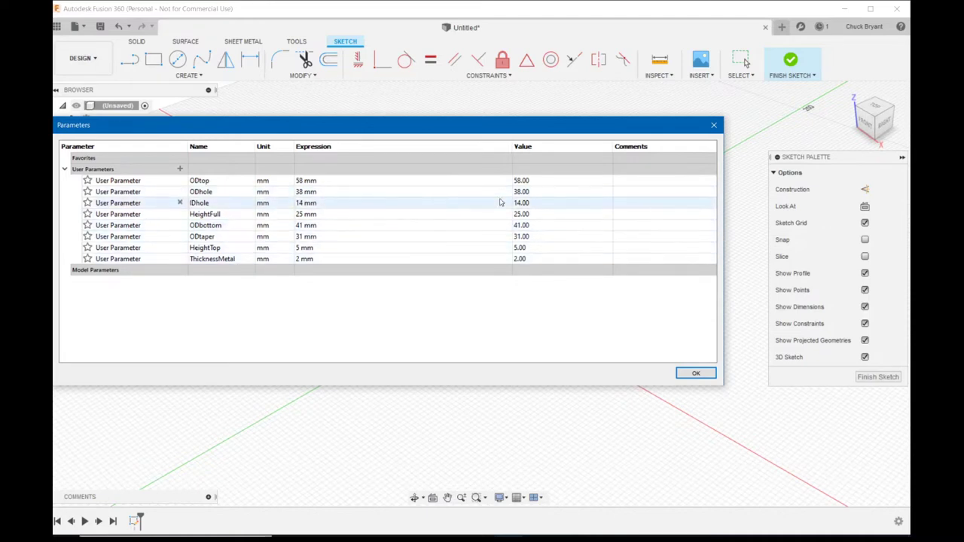
{"action": "left_click", "coordinate": [696, 374]}
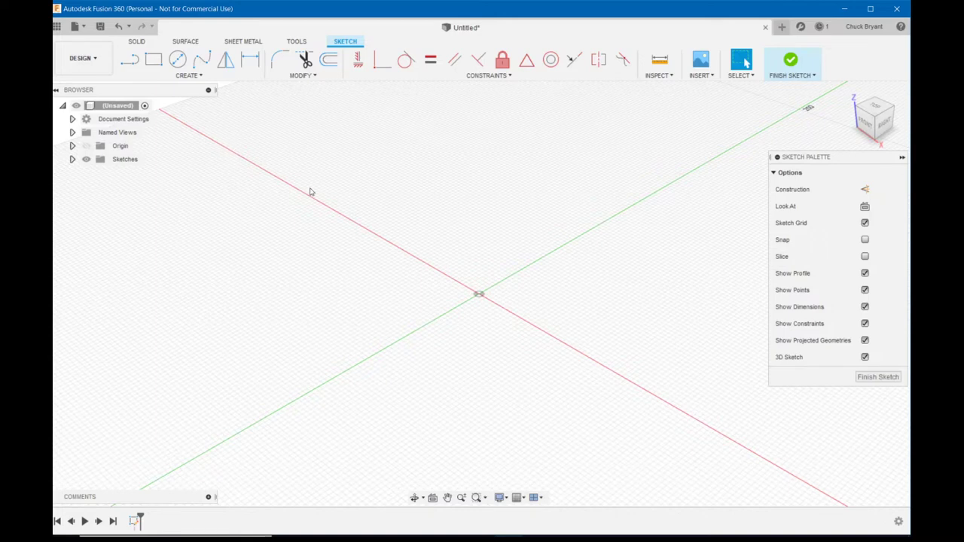
Draw a centre-diameter circle at the origin with its diameter set to the ODtop parameter.
{"action": "left_click", "coordinate": [178, 60]}
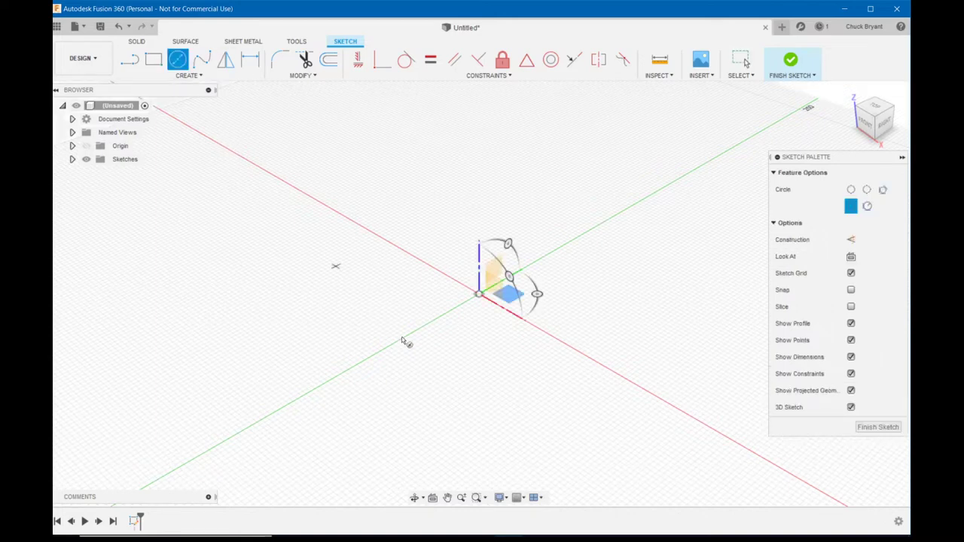
{"action": "left_click", "coordinate": [479, 295]}
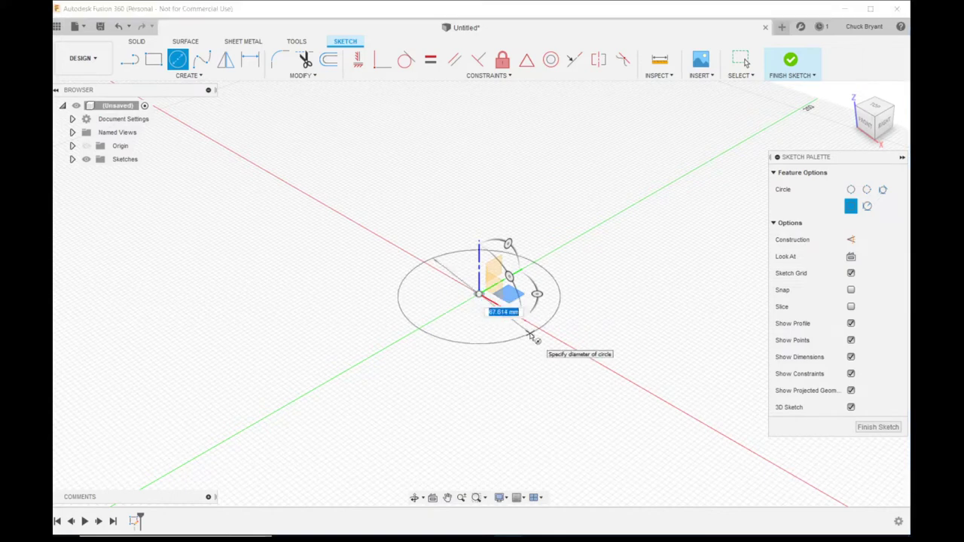
{"action": "type", "text": "od"}
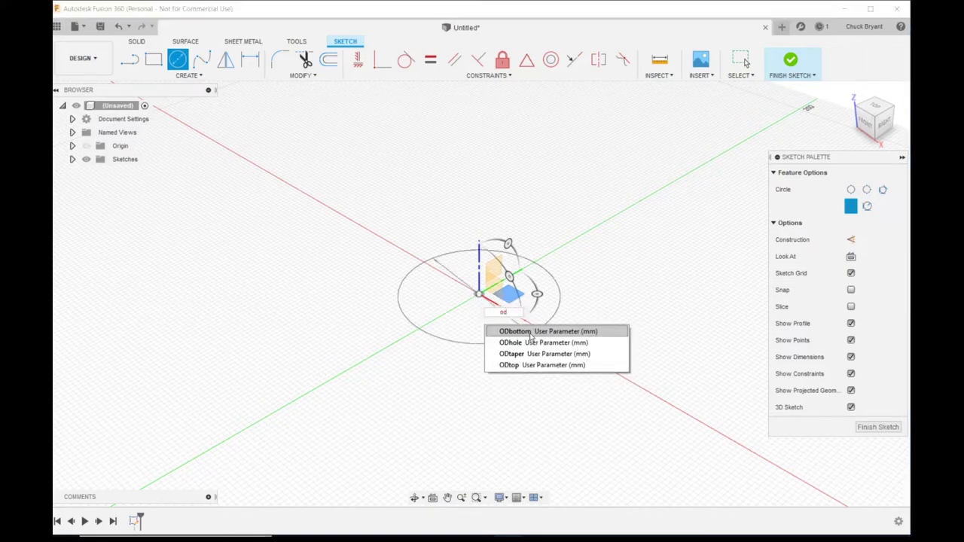
{"action": "key", "text": "Down"}
{"action": "key", "text": "Down"}
{"action": "key", "text": "Down"}
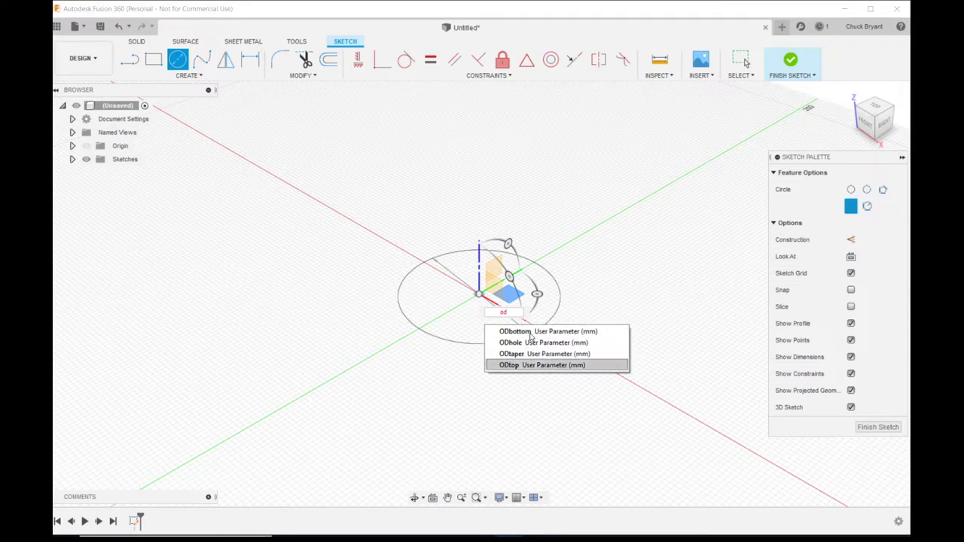
{"action": "key", "text": "Return"}
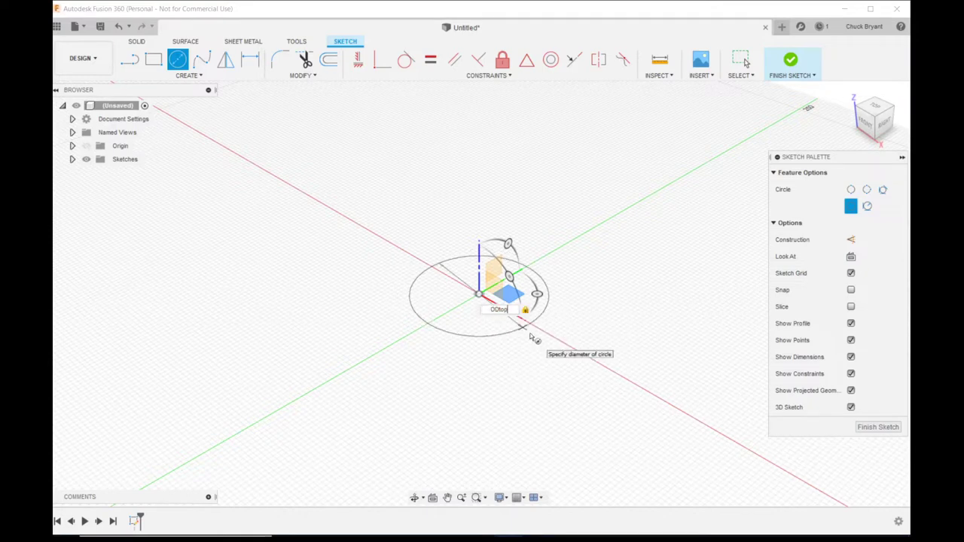
{"action": "key", "text": "Return"}
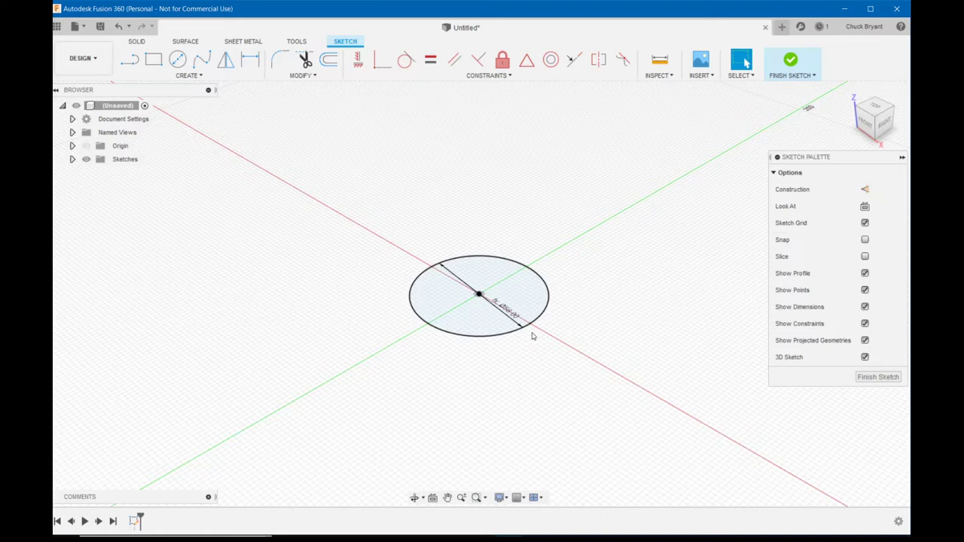
{"action": "key", "text": "e"}
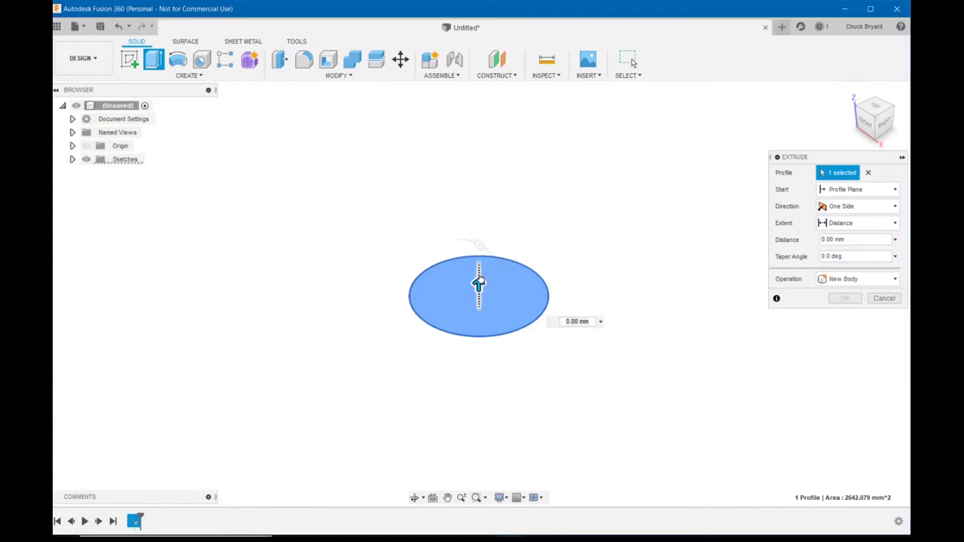
Extrude the ODtop circle into a new-body disc HeightTop thick.
{"action": "left_click_drag", "start_coordinate": [478, 282], "coordinate": [479, 264]}
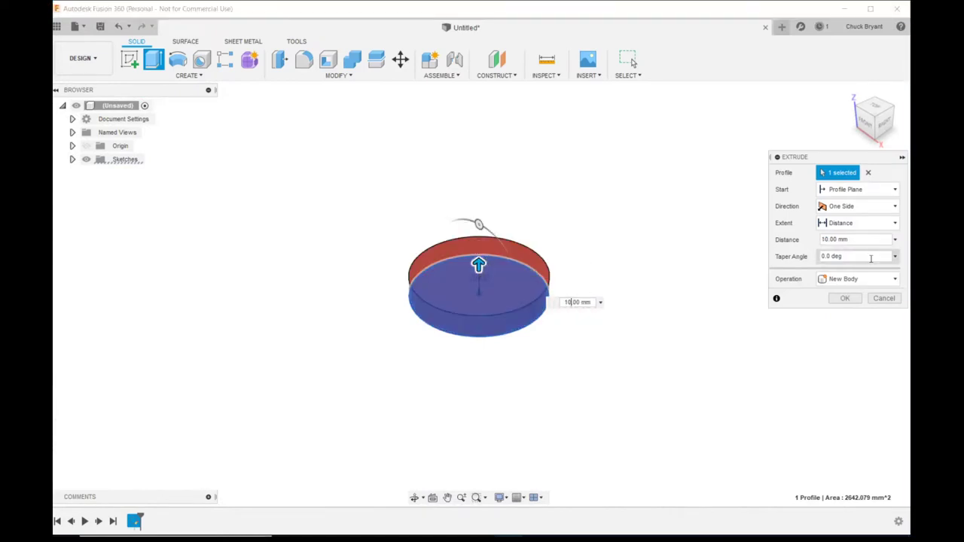
{"action": "key", "text": "BackSpace"}
{"action": "key", "text": "BackSpace"}
{"action": "key", "text": "Delete"}
{"action": "key", "text": "Delete"}
{"action": "key", "text": "Delete"}
{"action": "key", "text": "Delete"}
{"action": "key", "text": "Delete"}
{"action": "key", "text": "Delete"}
{"action": "type", "text": "hei"}
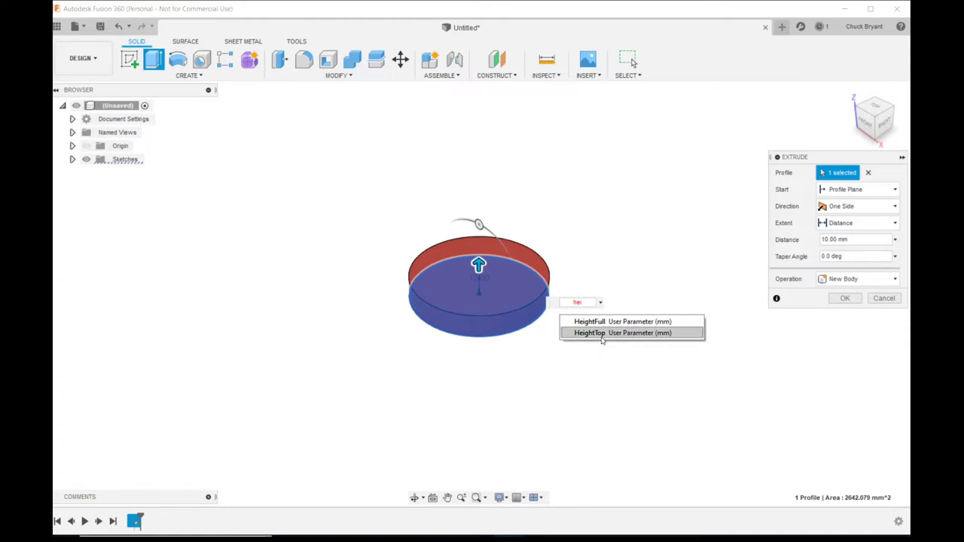
{"action": "left_click", "coordinate": [602, 333]}
{"action": "key", "text": "Return"}
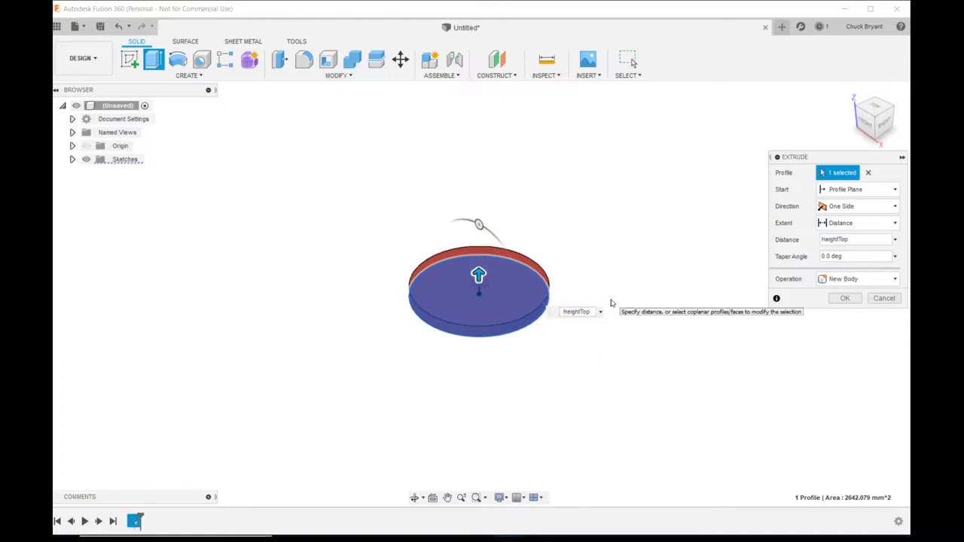
{"action": "key", "text": "Return"}
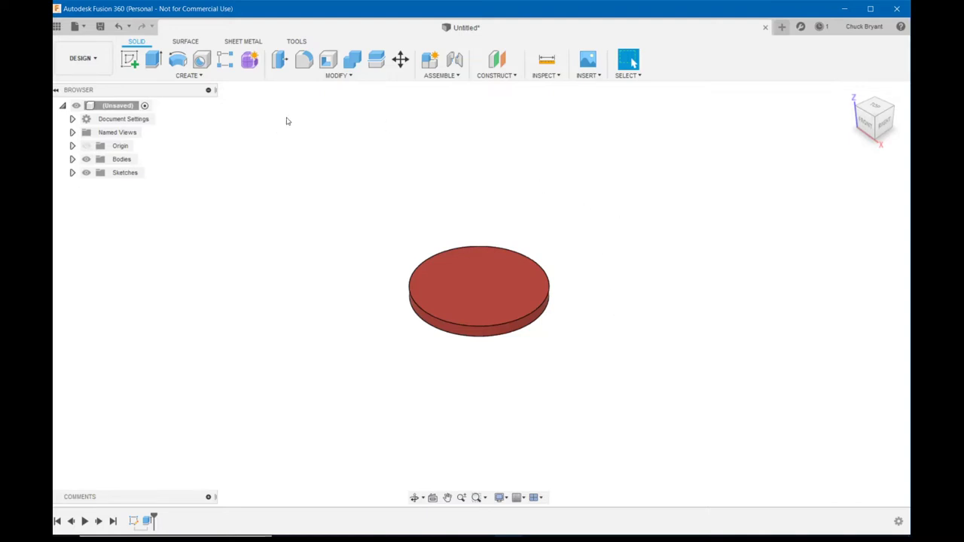
{"action": "left_click", "coordinate": [130, 59]}
Sketch a circle of diameter ODhole centred on the disc's top face.
{"action": "left_click", "coordinate": [447, 277]}
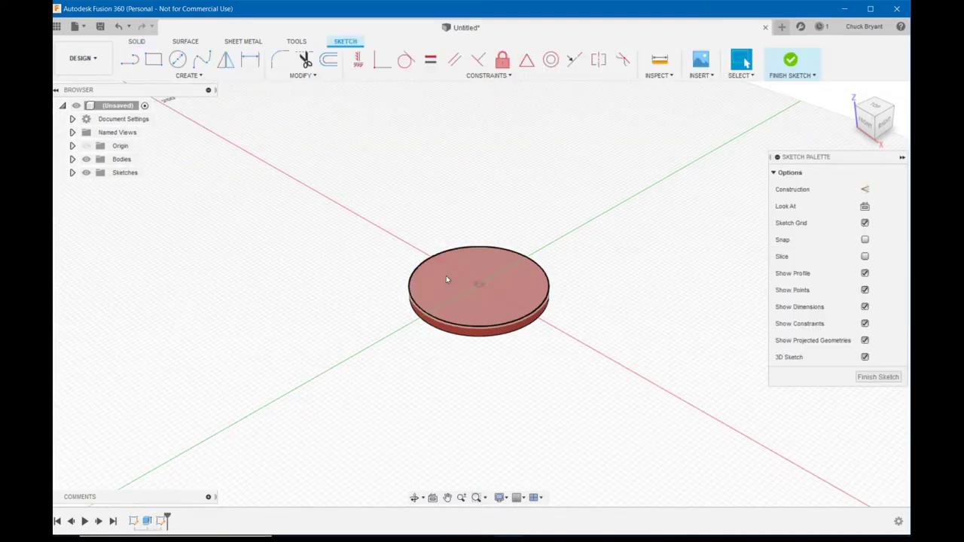
{"action": "left_click", "coordinate": [177, 60]}
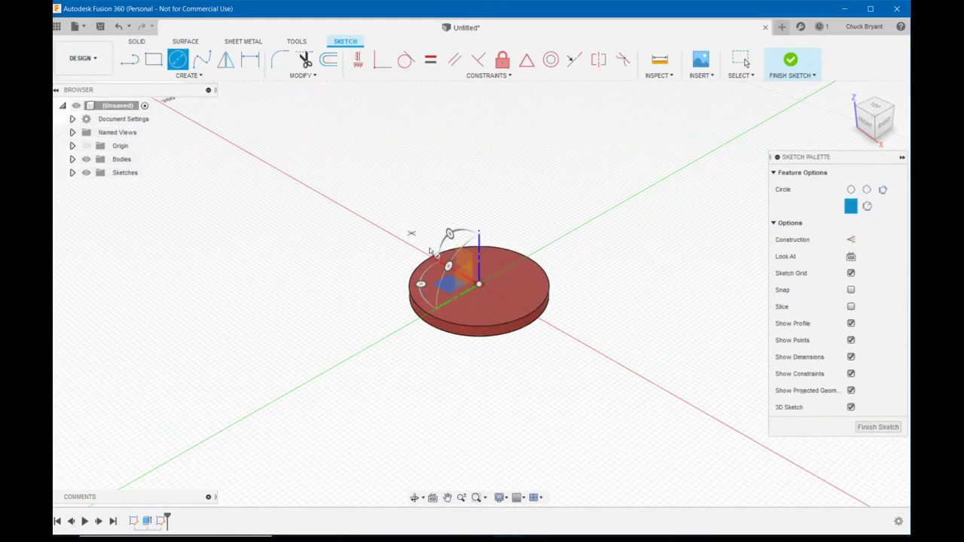
{"action": "left_click", "coordinate": [479, 285]}
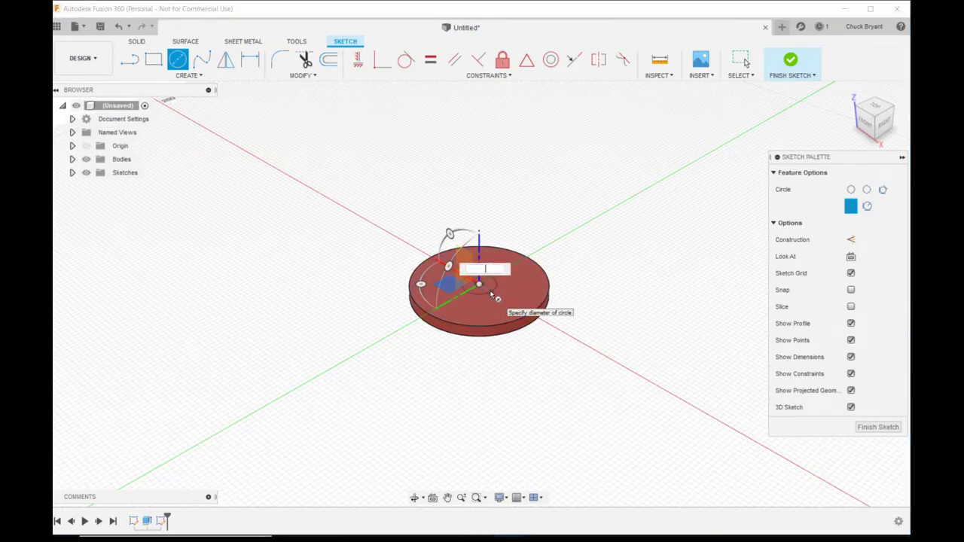
{"action": "type", "text": "od"}
{"action": "key", "text": "Down"}
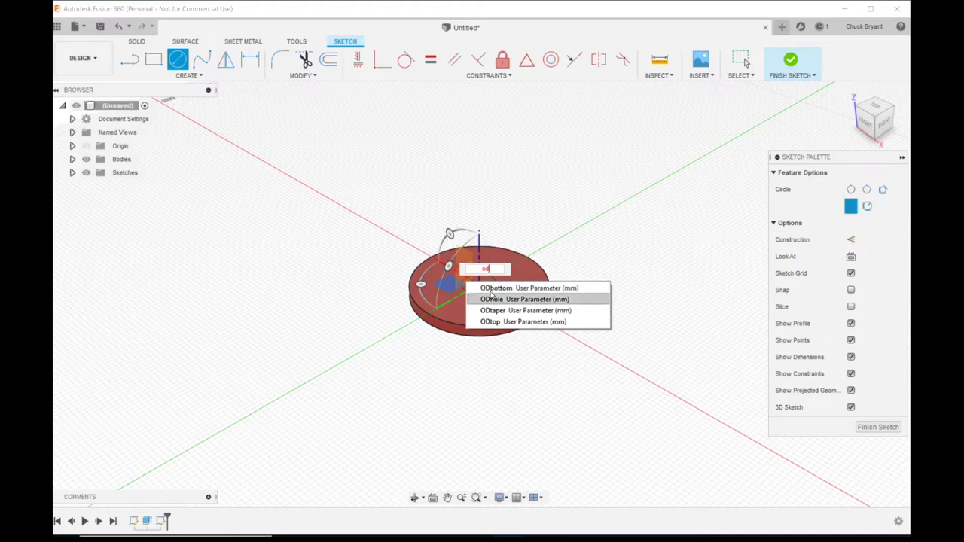
{"action": "left_click", "coordinate": [492, 298]}
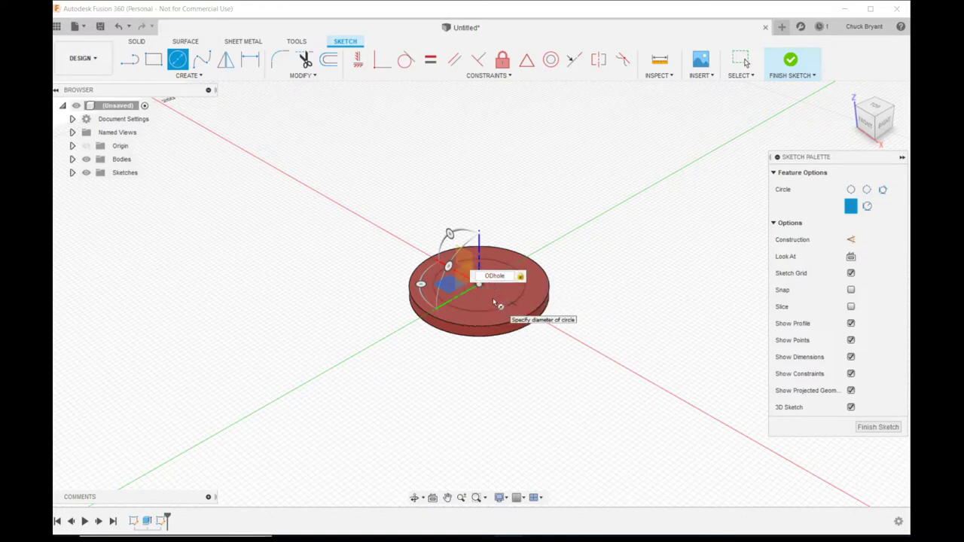
{"action": "key", "text": "Return"}
{"action": "key", "text": "Escape"}
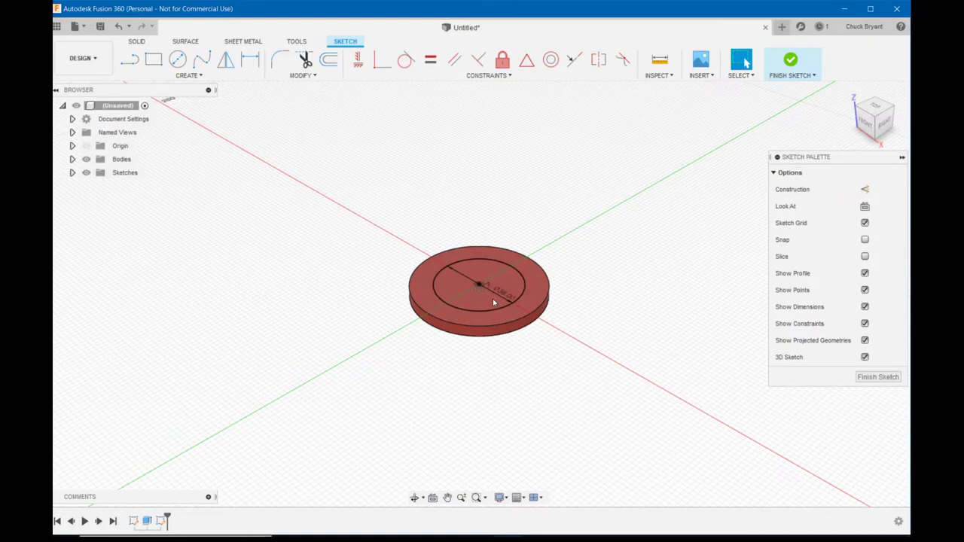
Extrude the inner ODhole circle by ThicknessMetal, joined to the disc as a raised boss.
{"action": "key", "text": "e"}
{"action": "left_click", "coordinate": [495, 297]}
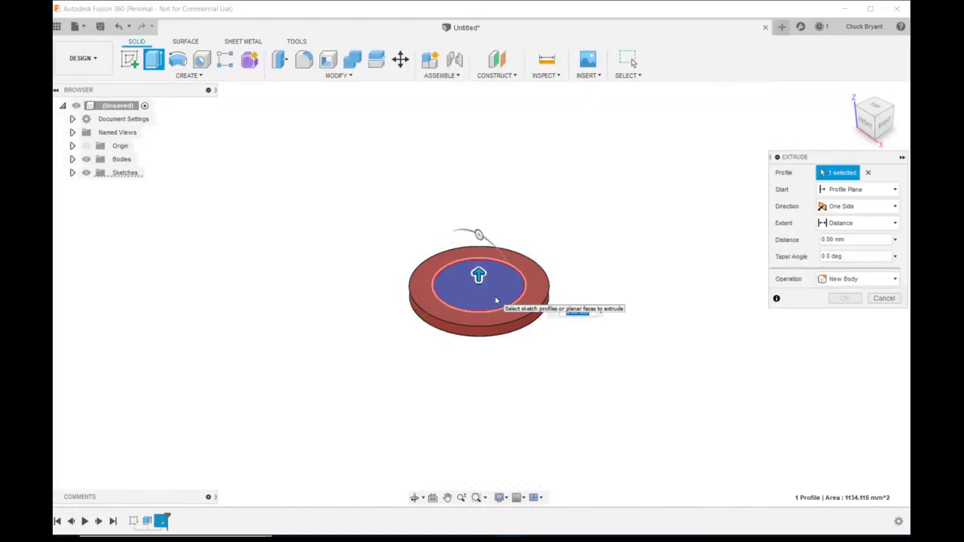
{"action": "type", "text": "10"}
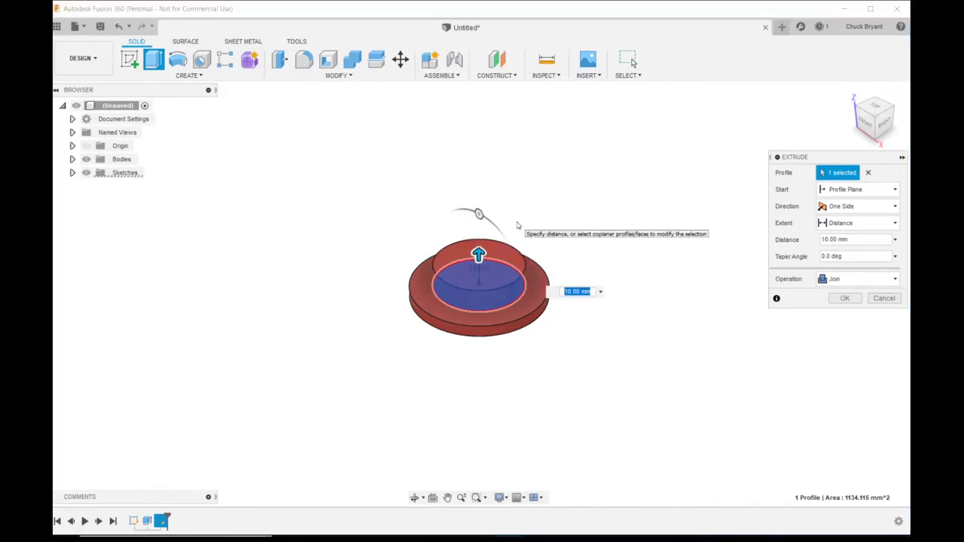
{"action": "type", "text": "hei"}
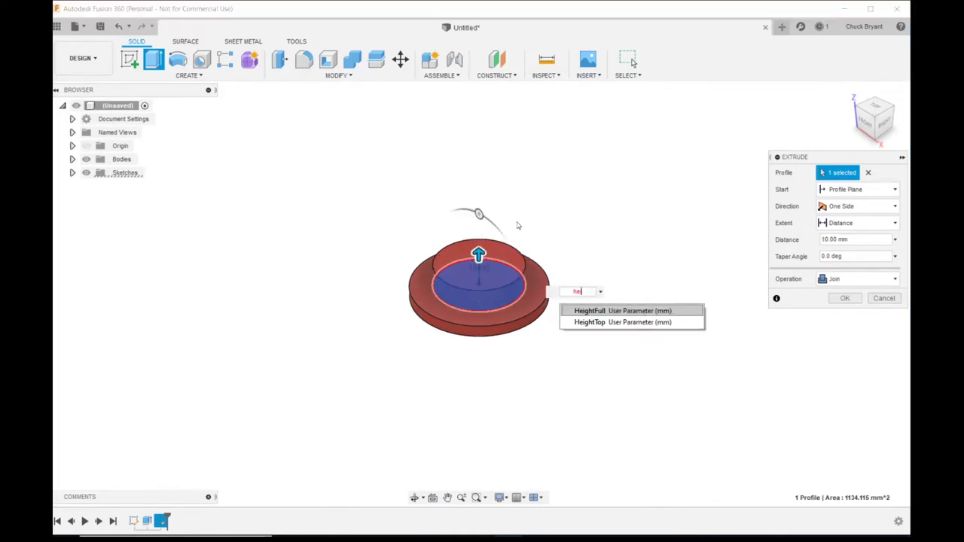
{"action": "key", "text": "BackSpace"}
{"action": "key", "text": "BackSpace"}
{"action": "key", "text": "BackSpace"}
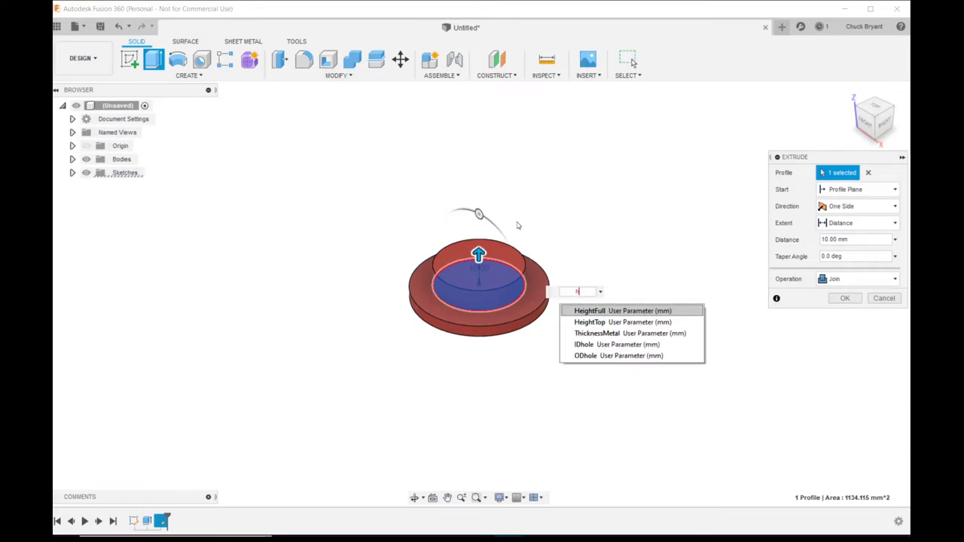
{"action": "type", "text": "thi"}
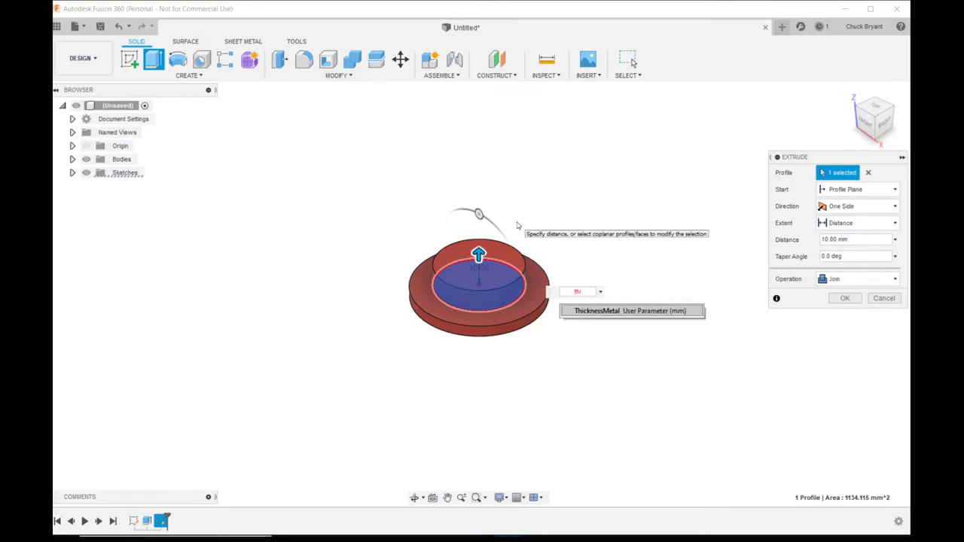
{"action": "left_click", "coordinate": [590, 311]}
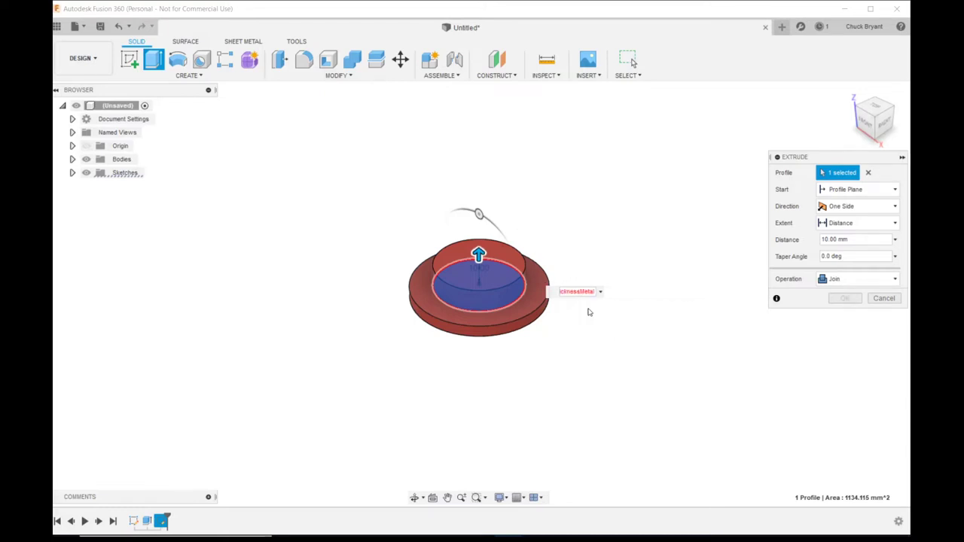
{"action": "key", "text": "Return"}
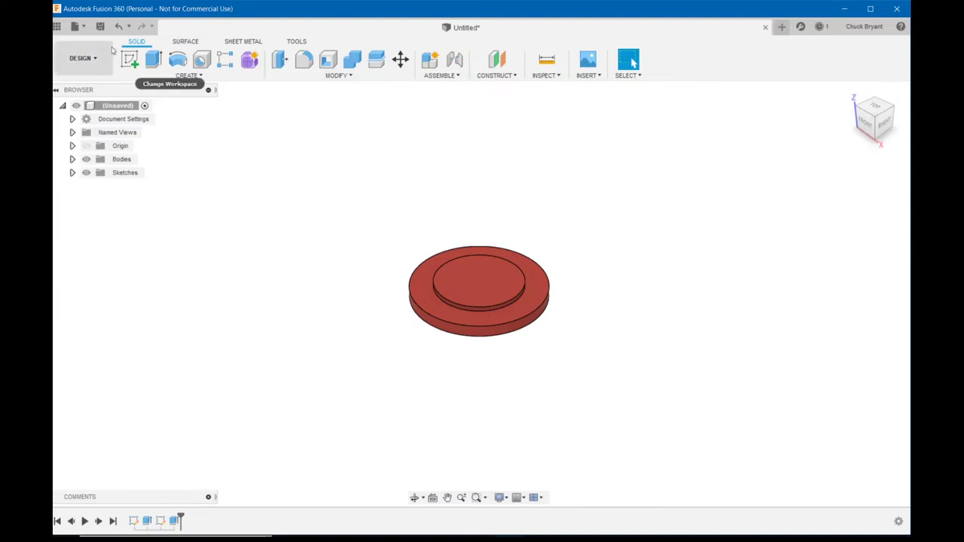
{"action": "left_click", "coordinate": [130, 59]}
On the boss's top face, sketch an ODbottom circle at the origin and select it for extrusion.
{"action": "left_click", "coordinate": [449, 293]}
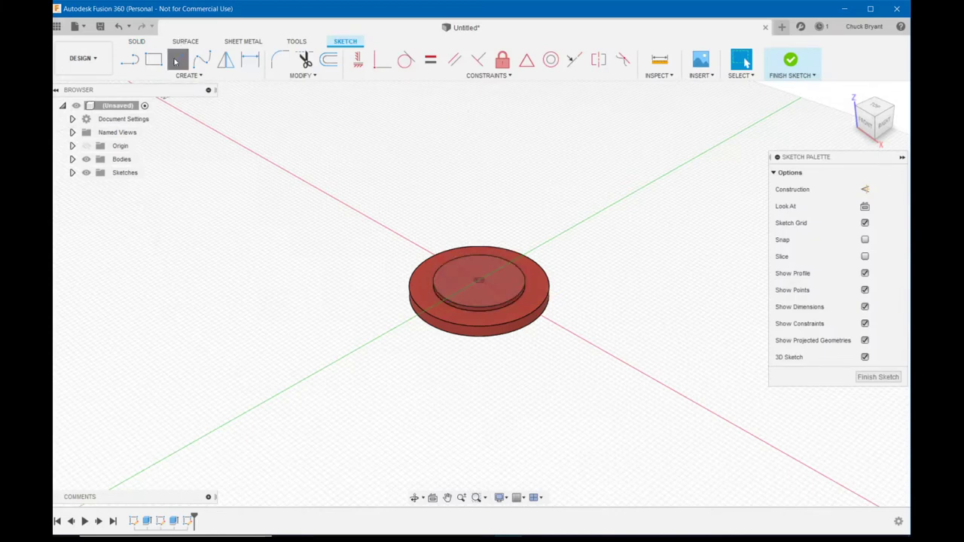
{"action": "left_click", "coordinate": [177, 61]}
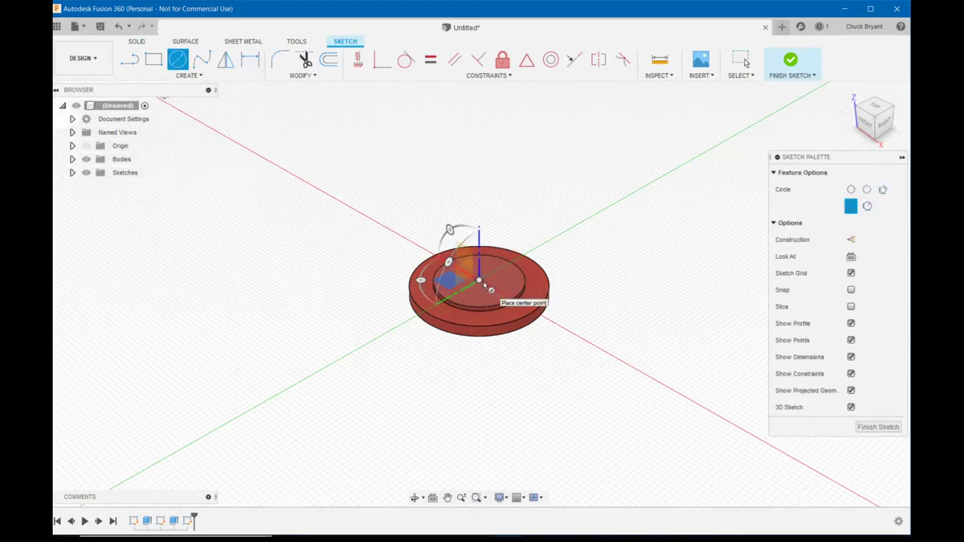
{"action": "left_click", "coordinate": [480, 281]}
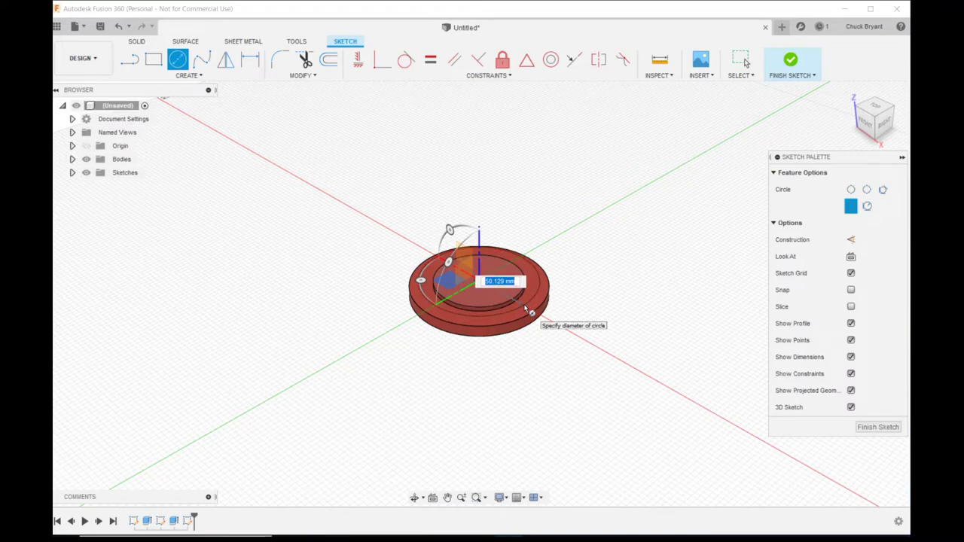
{"action": "type", "text": "od"}
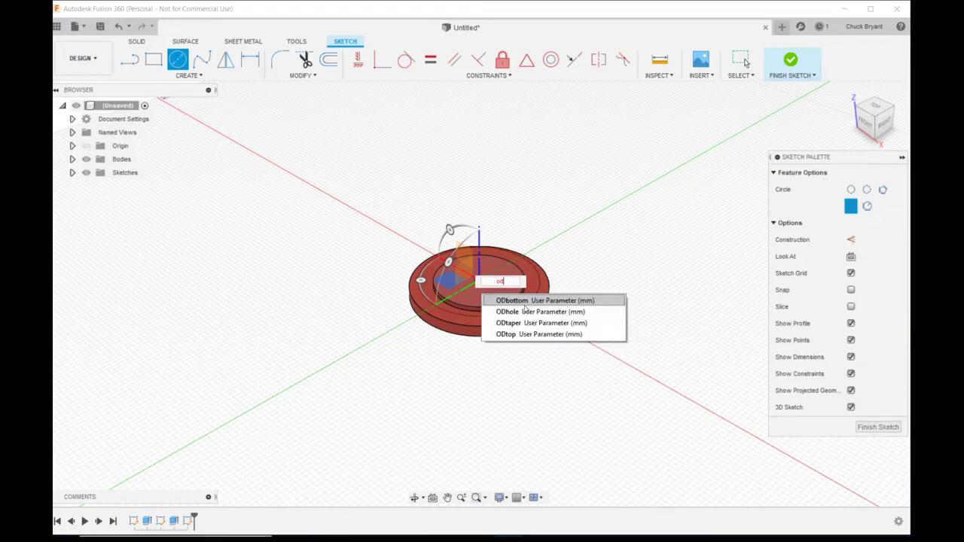
{"action": "key", "text": "Tab"}
{"action": "key", "text": "Return"}
{"action": "key", "text": "Escape"}
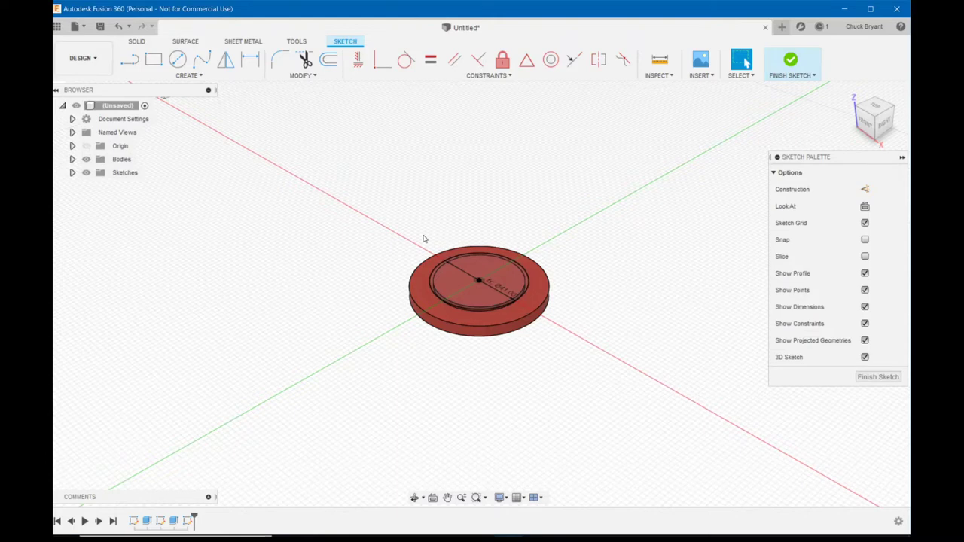
{"action": "key", "text": "e"}
{"action": "left_click", "coordinate": [479, 301]}
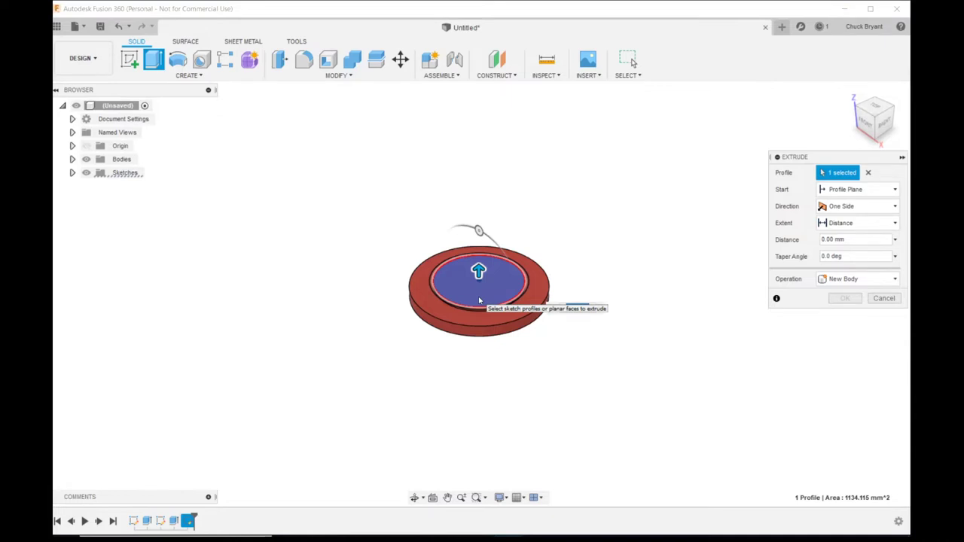
{"action": "type", "text": "20"}
{"action": "key", "text": "Return"}
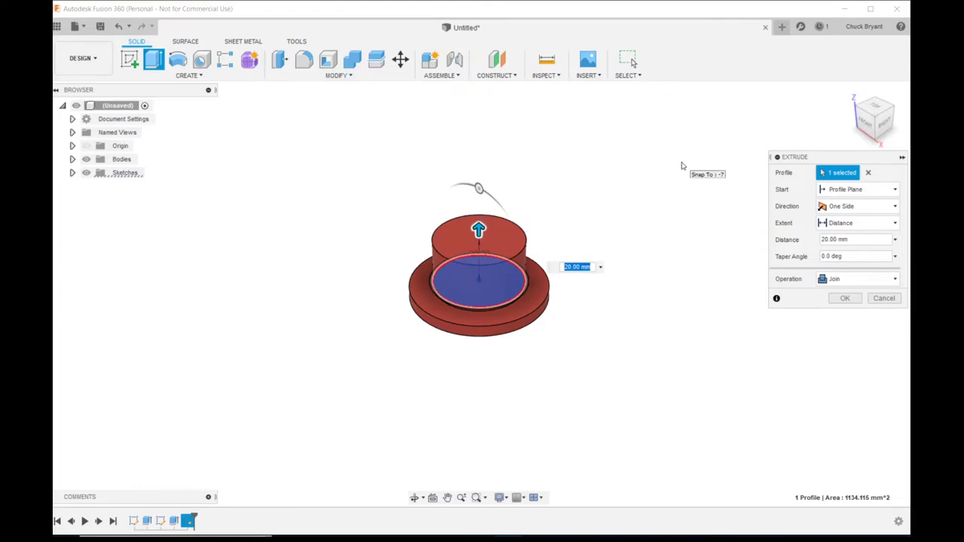
{"action": "type", "text": "h"}
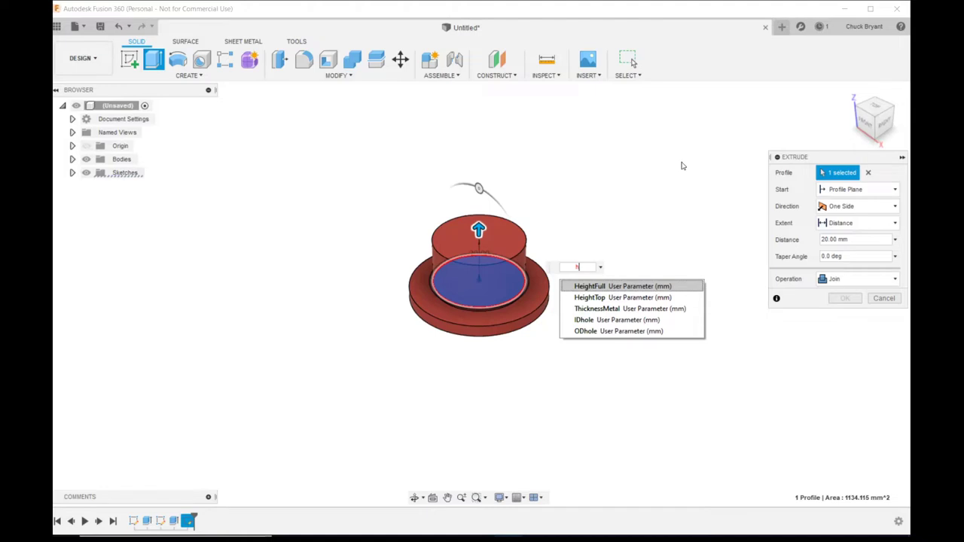
{"action": "type", "text": "e"}
{"action": "key", "text": "BackSpace"}
{"action": "key", "text": "BackSpace"}
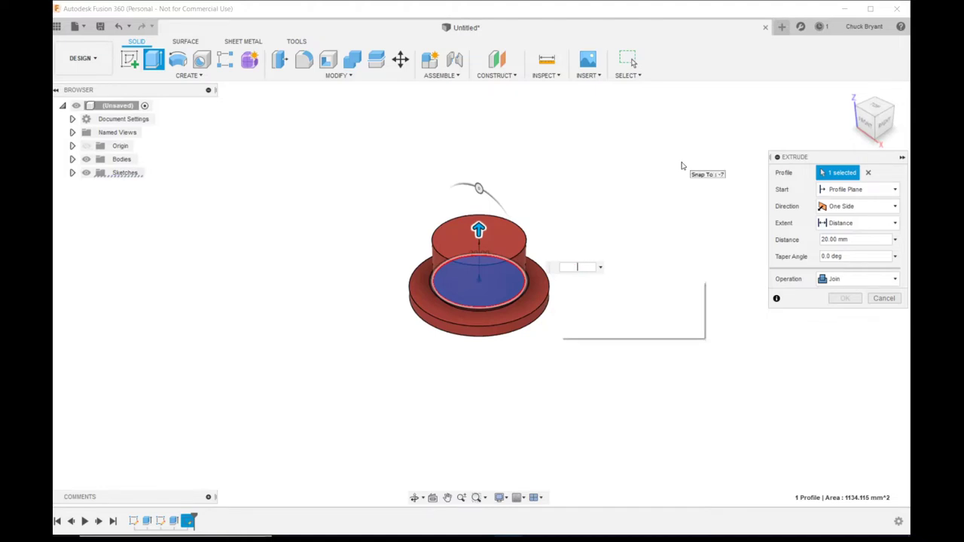
{"action": "type", "text": "hei"}
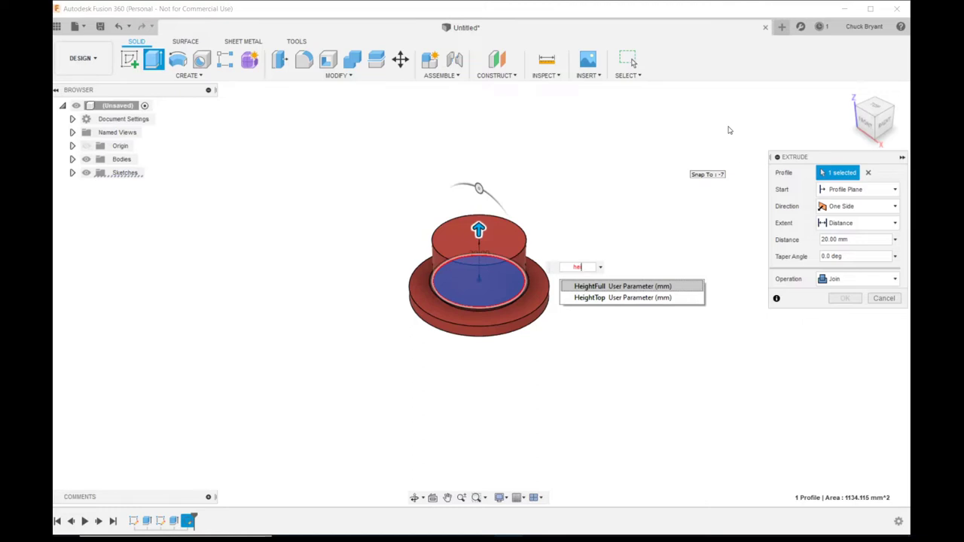
{"action": "left_click", "coordinate": [336, 76]}
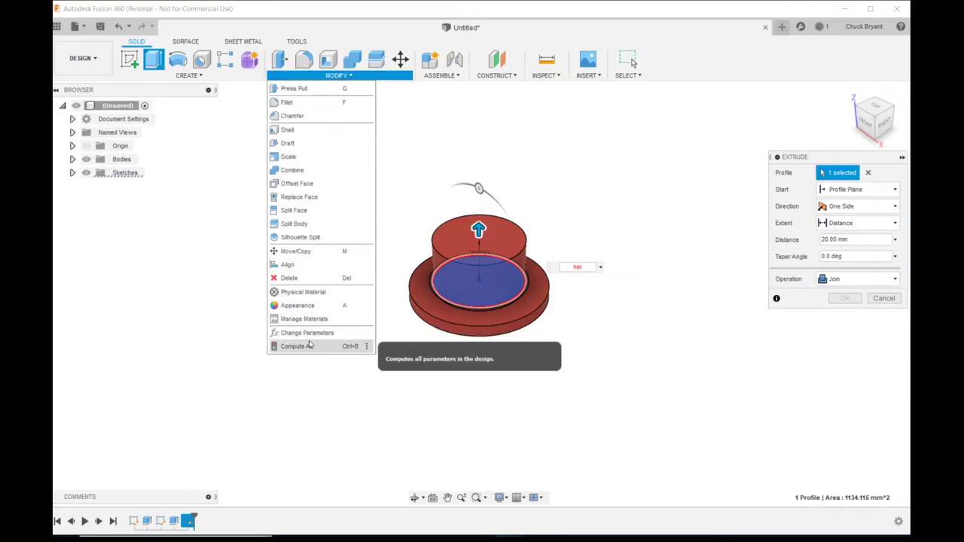
{"action": "left_click", "coordinate": [309, 333]}
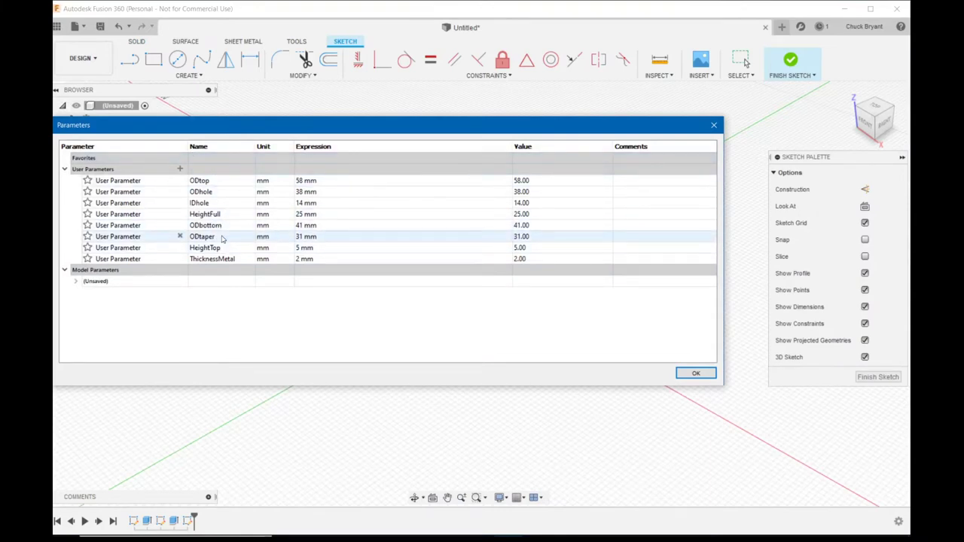
{"action": "left_click", "coordinate": [714, 125]}
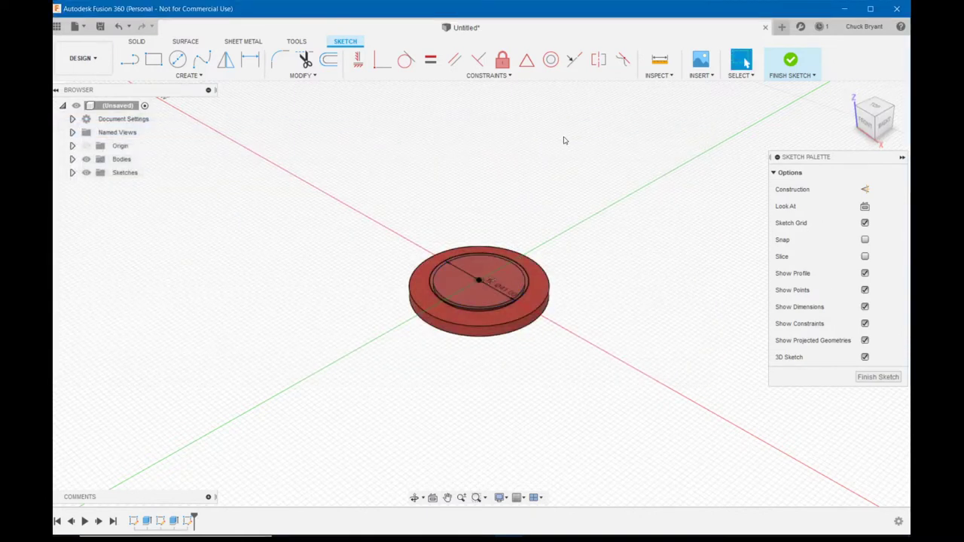
{"action": "key", "text": "e"}
{"action": "left_click", "coordinate": [479, 272]}
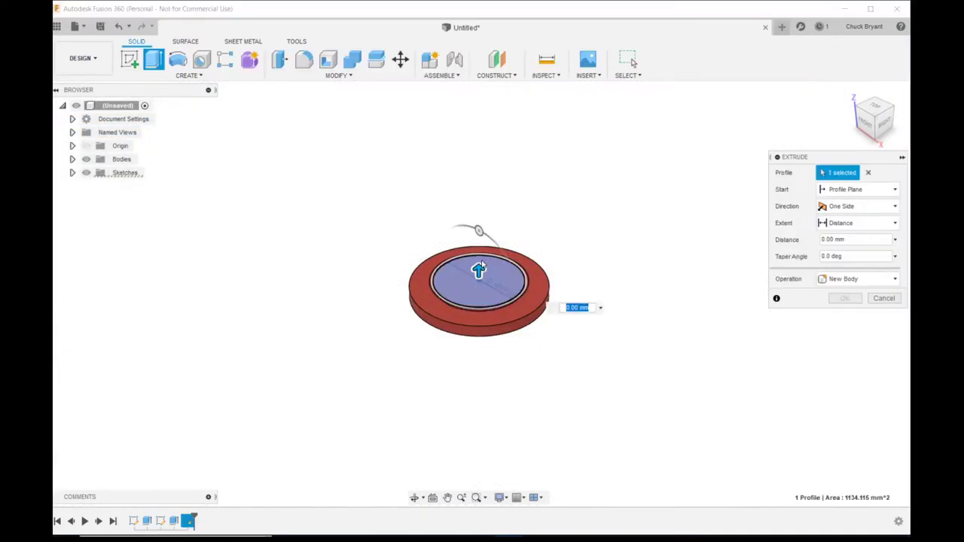
Try ODtaper as the extrusion height and edit the taper angle, then cancel the extrusion.
{"action": "type", "text": "20"}
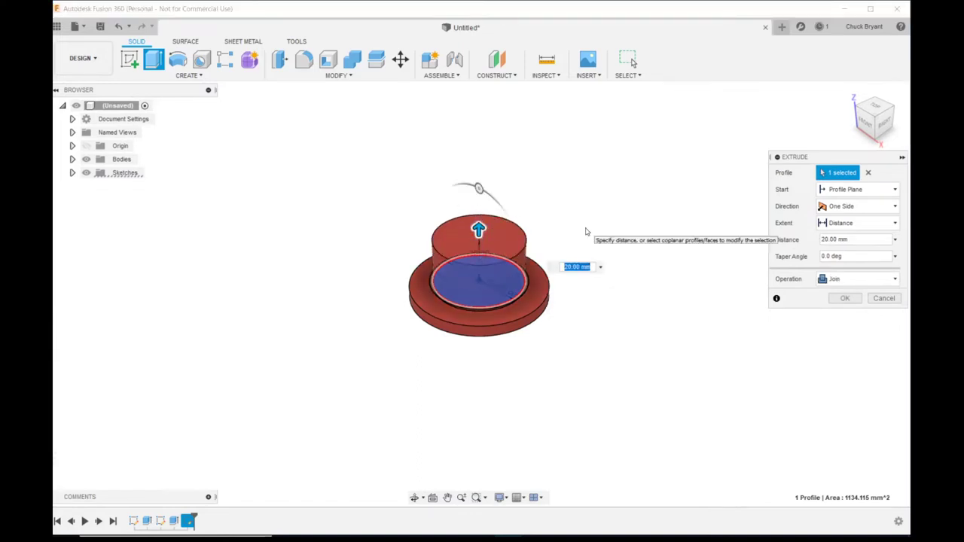
{"action": "type", "text": "OD"}
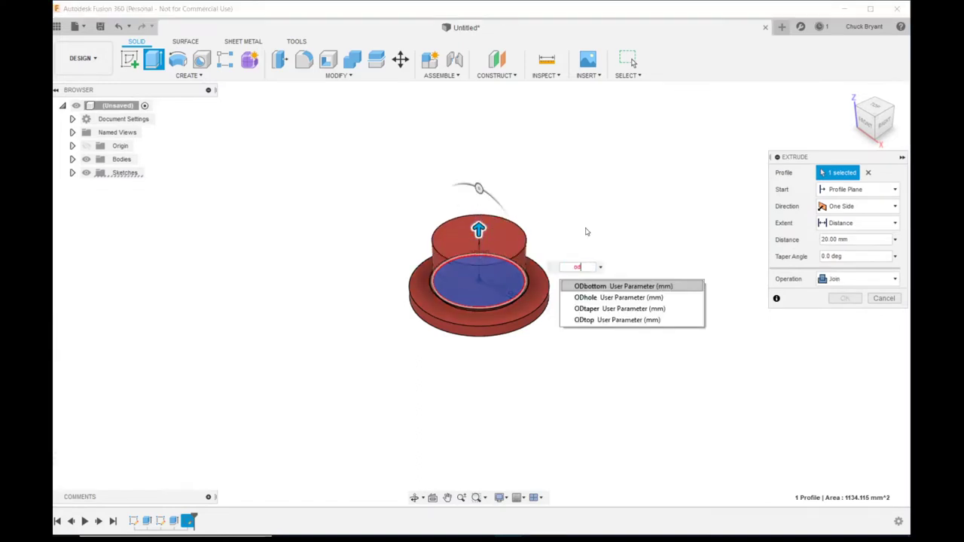
{"action": "type", "text": "taper"}
{"action": "key", "text": "Return"}
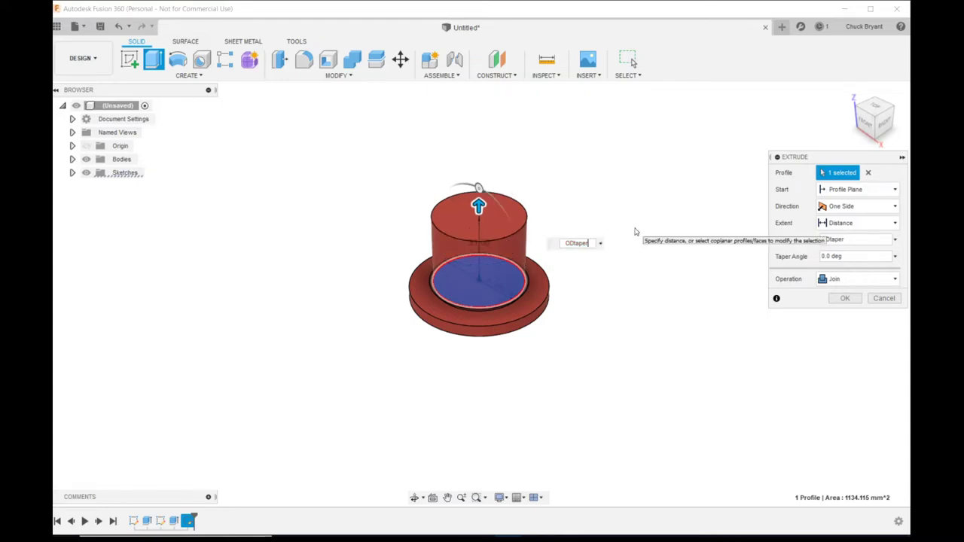
{"action": "left_click_drag", "start_coordinate": [867, 256], "coordinate": [808, 259]}
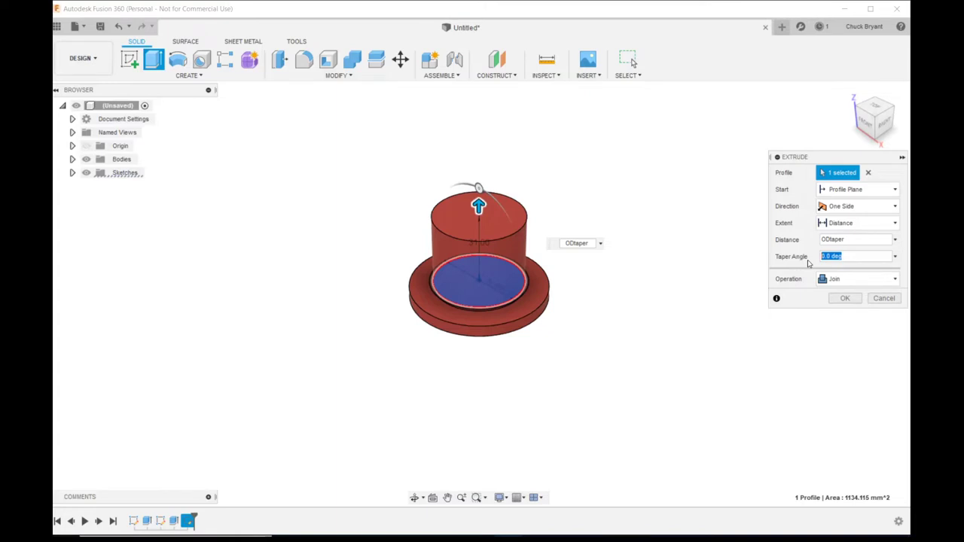
{"action": "left_click", "coordinate": [895, 299]}
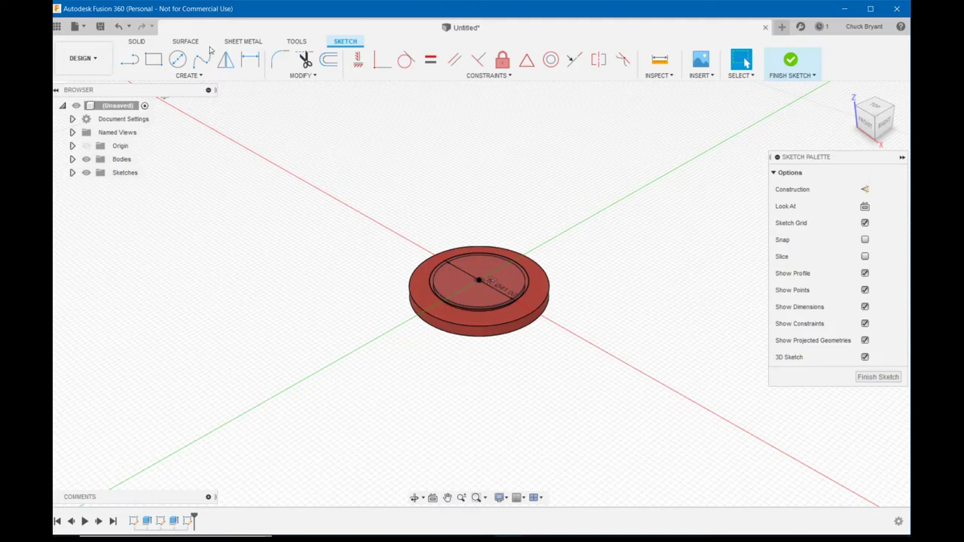
Add a new 3 mm user parameter named 'HeightBottomSlraight' in Change Parameters.
{"action": "left_click", "coordinate": [307, 76]}
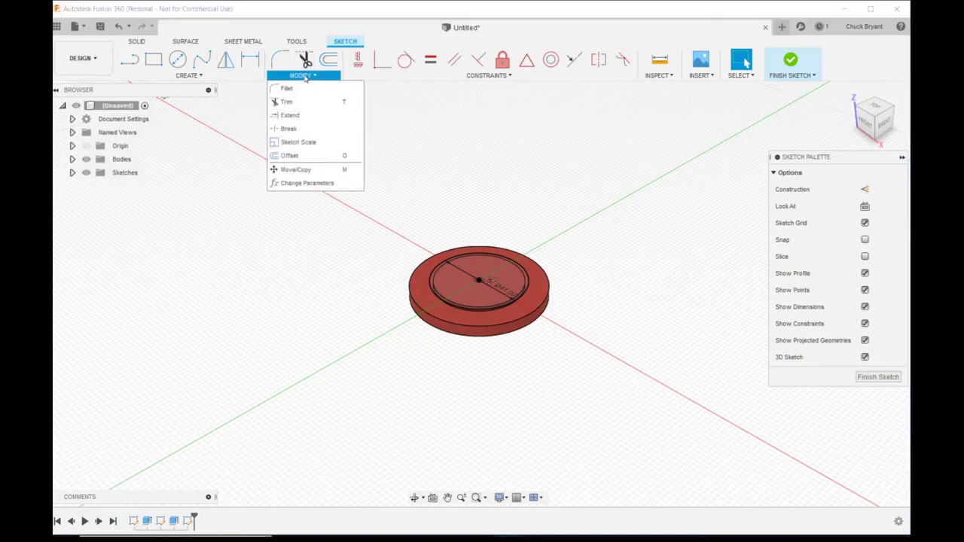
{"action": "left_click", "coordinate": [305, 183]}
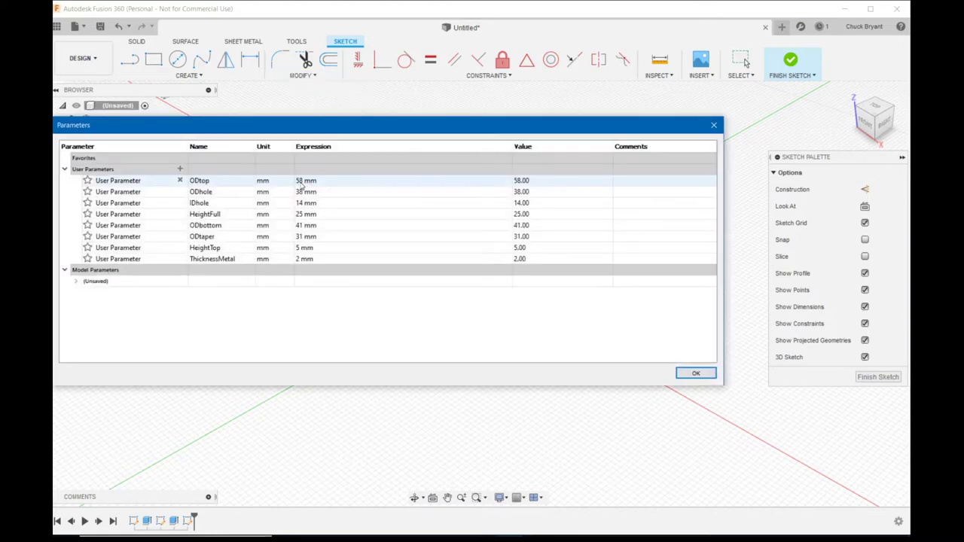
{"action": "left_click", "coordinate": [181, 170]}
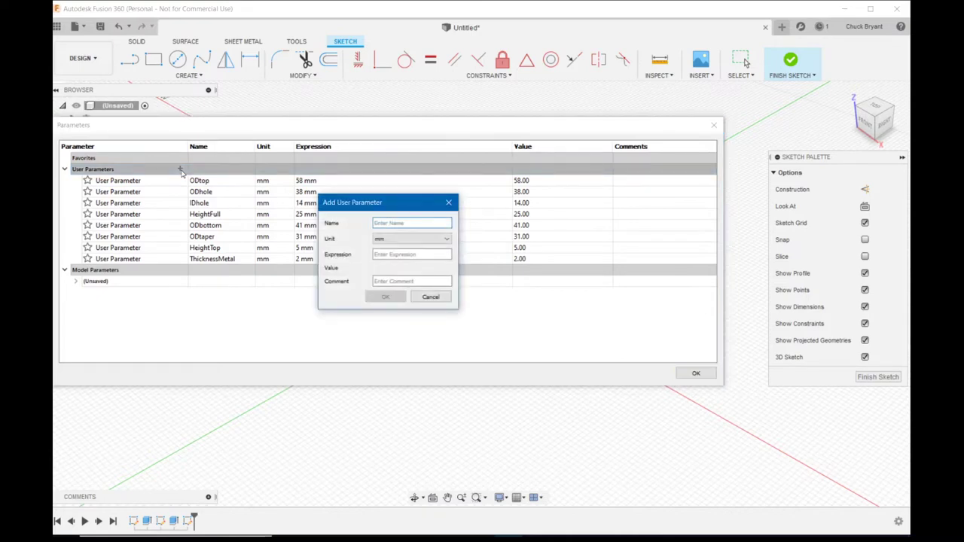
{"action": "type", "text": "Heigh"}
{"action": "type", "text": "tBott"}
{"action": "type", "text": "om"}
{"action": "type", "text": "Sl"}
{"action": "type", "text": "raight"}
{"action": "left_click", "coordinate": [385, 255]}
{"action": "type", "text": "3"}
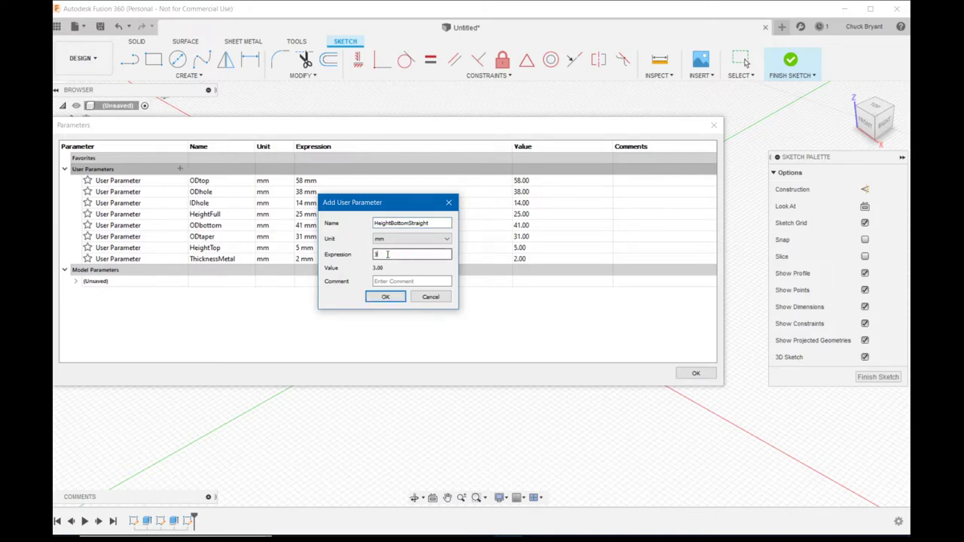
{"action": "key", "text": "Return"}
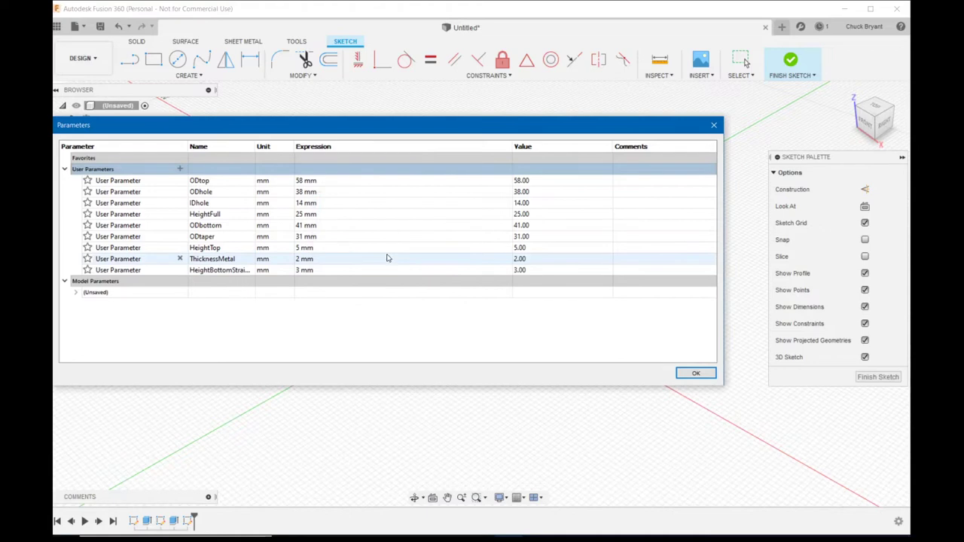
Rename the ODtaper parameter to HeightBottomTaper and close the parameter list.
{"action": "double_click", "coordinate": [241, 236]}
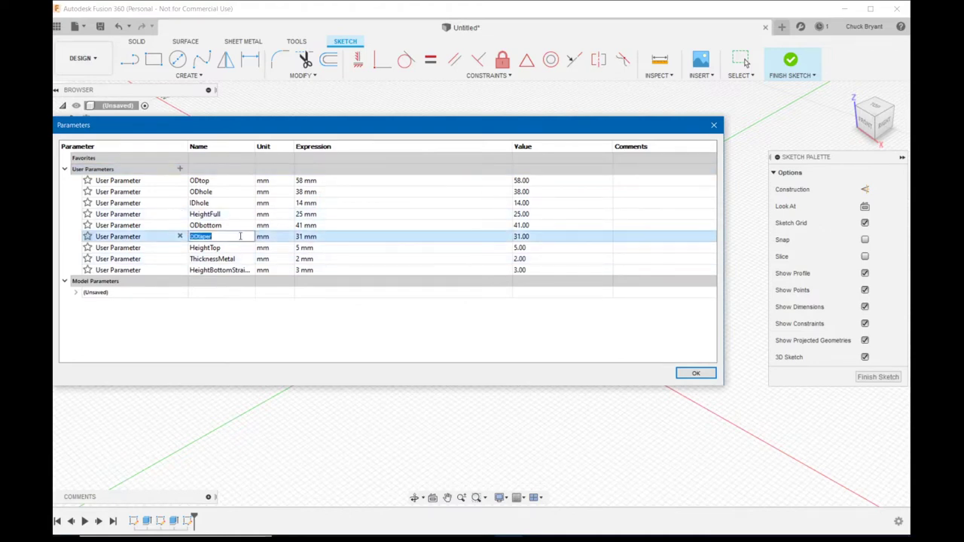
{"action": "left_click", "coordinate": [241, 236]}
{"action": "key", "text": "BackSpace"}
{"action": "key", "text": "BackSpace"}
{"action": "key", "text": "BackSpace"}
{"action": "key", "text": "BackSpace"}
{"action": "key", "text": "BackSpace"}
{"action": "key", "text": "BackSpace"}
{"action": "key", "text": "BackSpace"}
{"action": "type", "text": "HeightBottomTaper"}
{"action": "key", "text": "Return"}
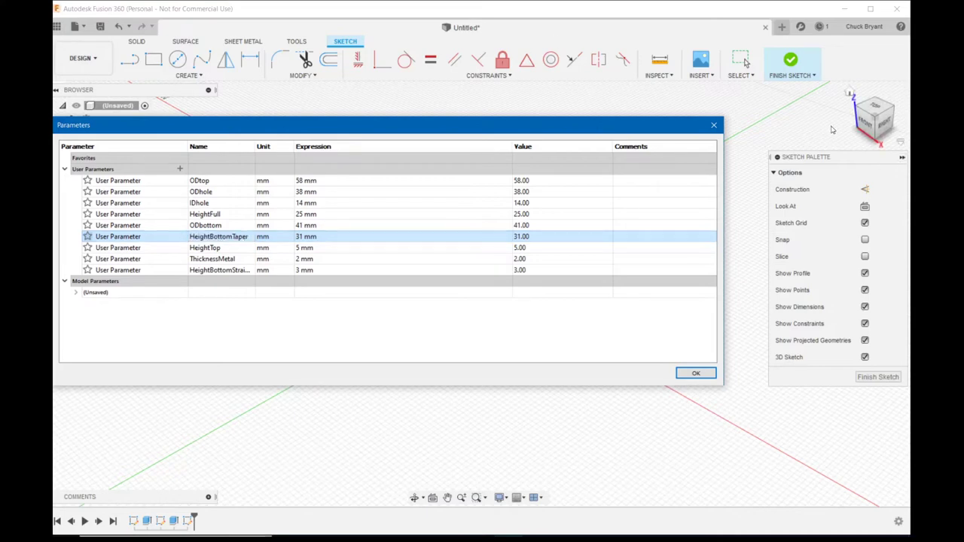
{"action": "left_click", "coordinate": [708, 126]}
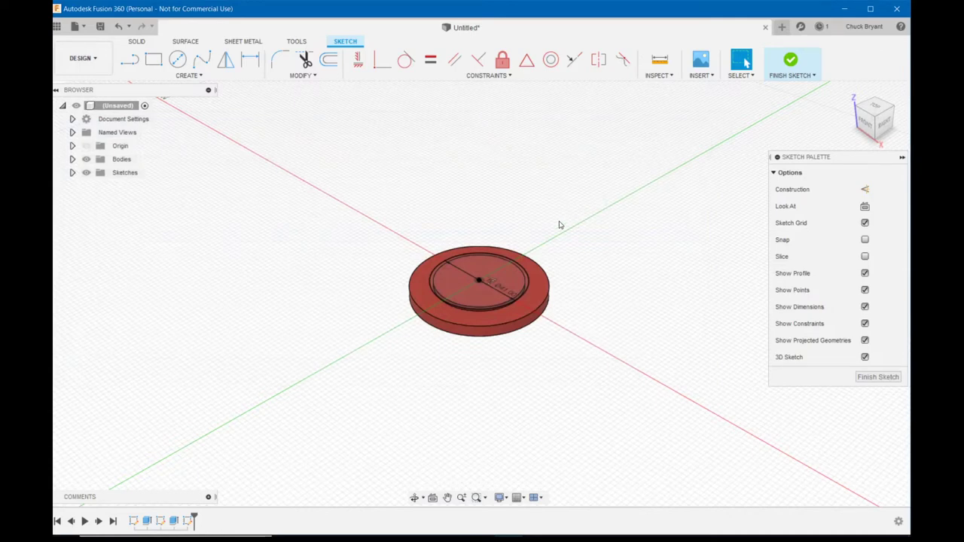
{"action": "key", "text": "e"}
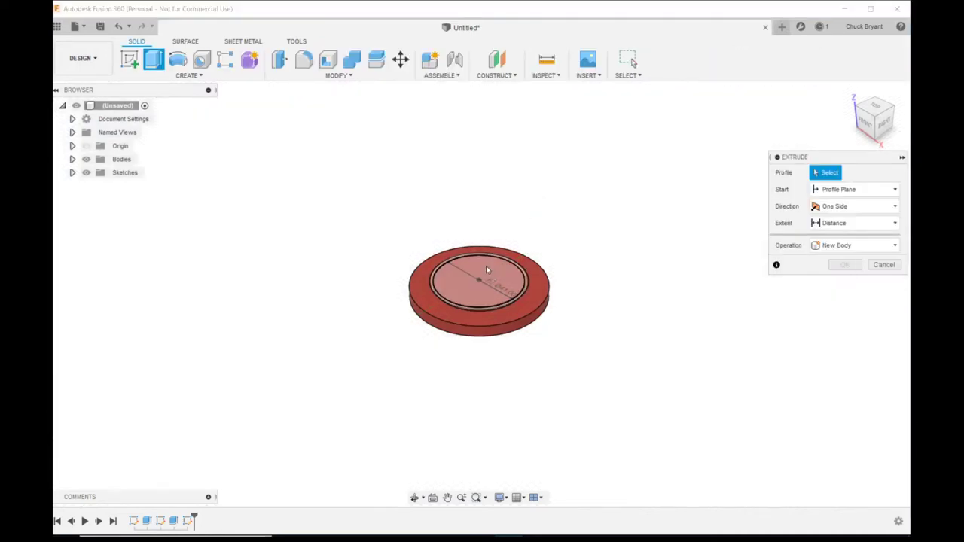
{"action": "left_click", "coordinate": [486, 266]}
{"action": "left_click_drag", "start_coordinate": [478, 269], "coordinate": [479, 229]}
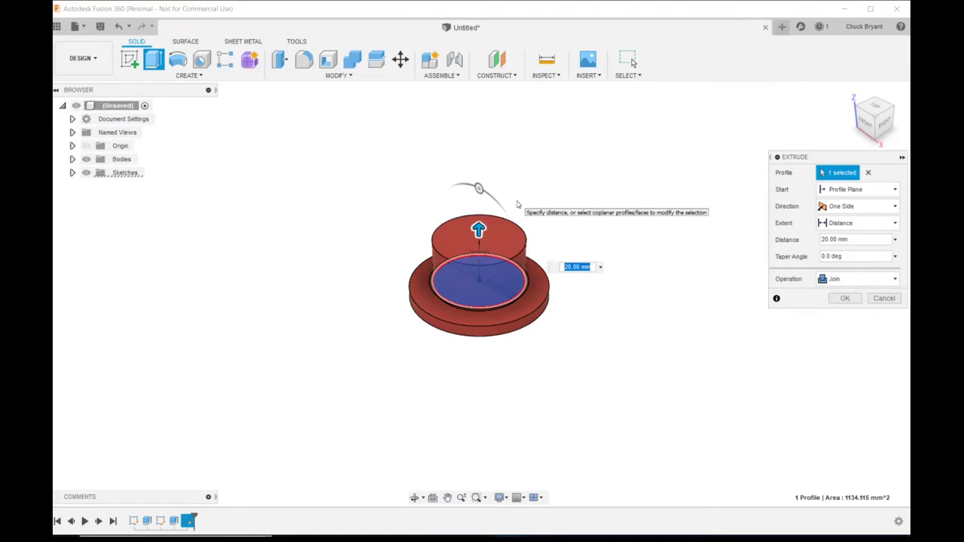
{"action": "type", "text": "he"}
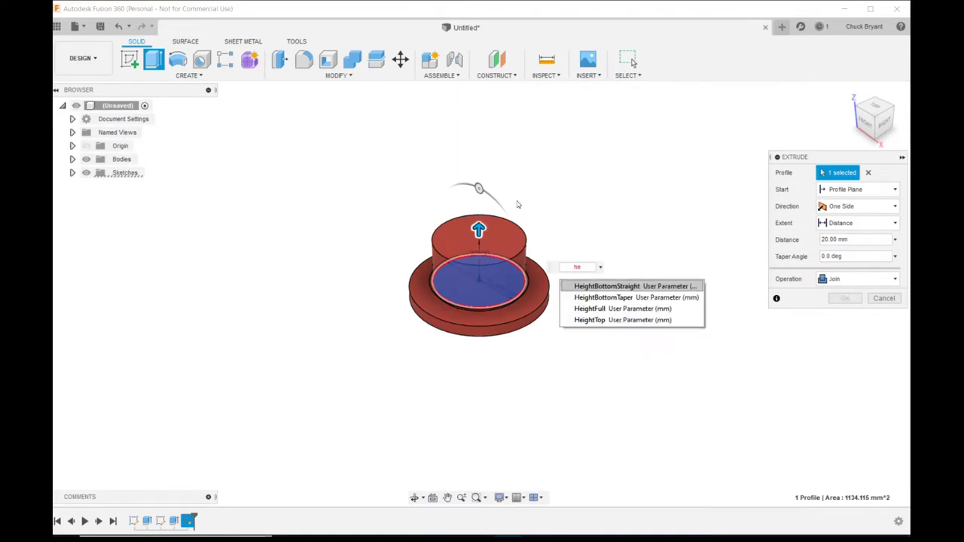
{"action": "left_click", "coordinate": [606, 287]}
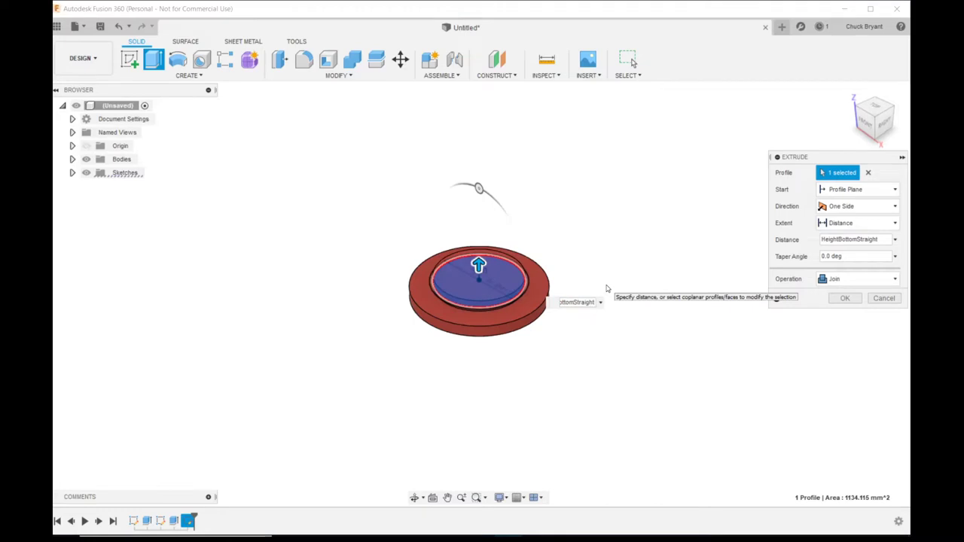
{"action": "key", "text": "Return"}
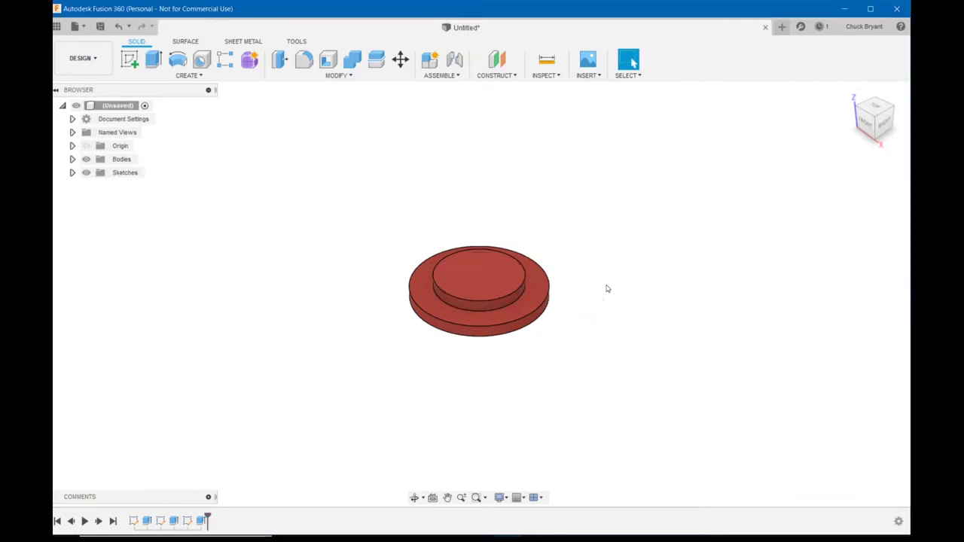
{"action": "mouse_move", "coordinate": [584, 323]}
{"action": "middle_mouse_down", "text": "shift"}
{"action": "mouse_move", "coordinate": [580, 284]}
{"action": "mouse_move", "coordinate": [580, 310]}
{"action": "middle_mouse_up", "text": "shift"}
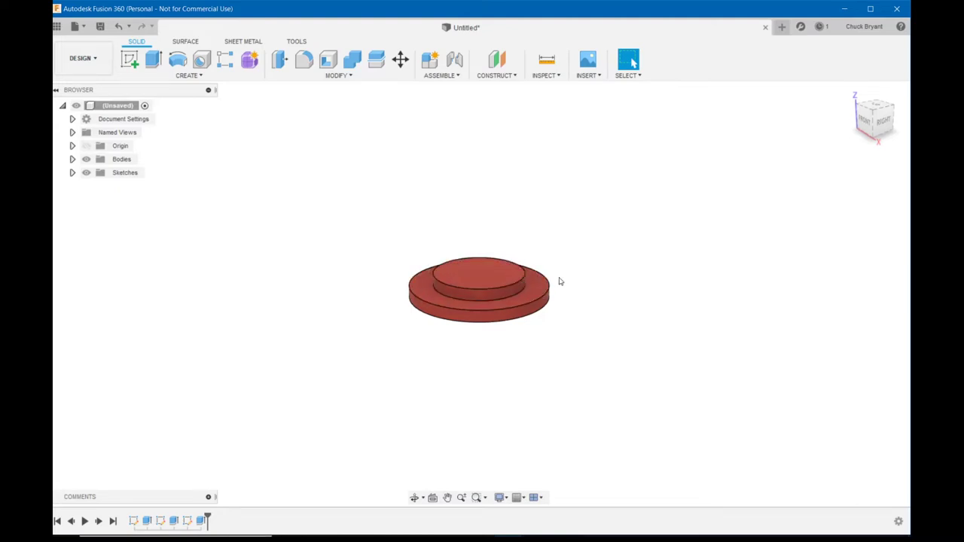
{"action": "middle_click_drag", "start_coordinate": [560, 279], "coordinate": [576, 252], "text": "shift"}
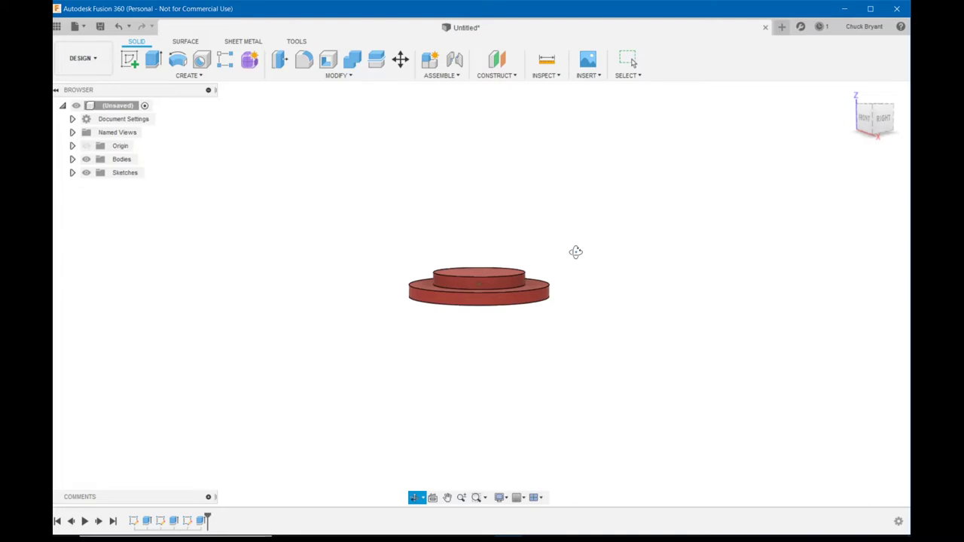
{"action": "middle_click_drag", "start_coordinate": [575, 252], "coordinate": [577, 256], "text": "shift"}
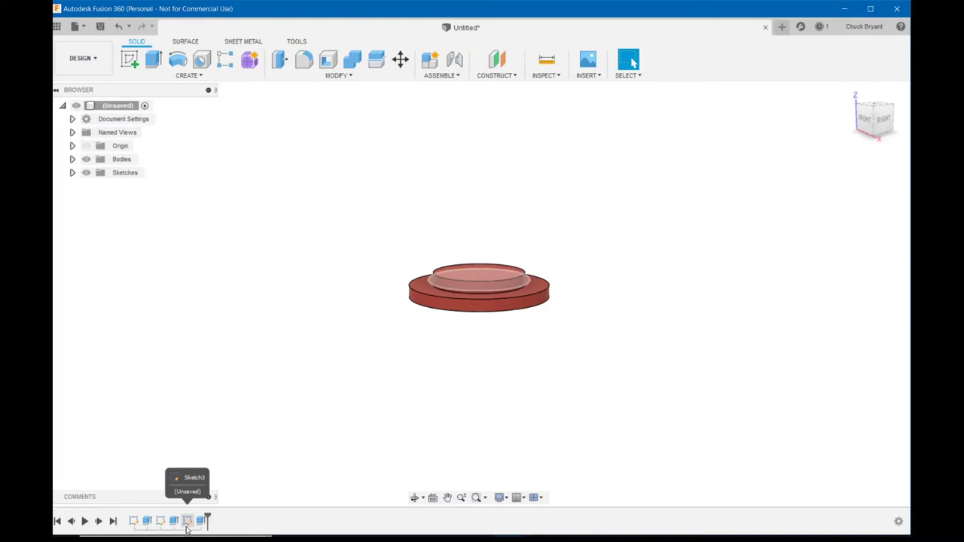
Undo the last extrusion and return to editing the disc's sketch.
{"action": "key", "text": "ctrl+z"}
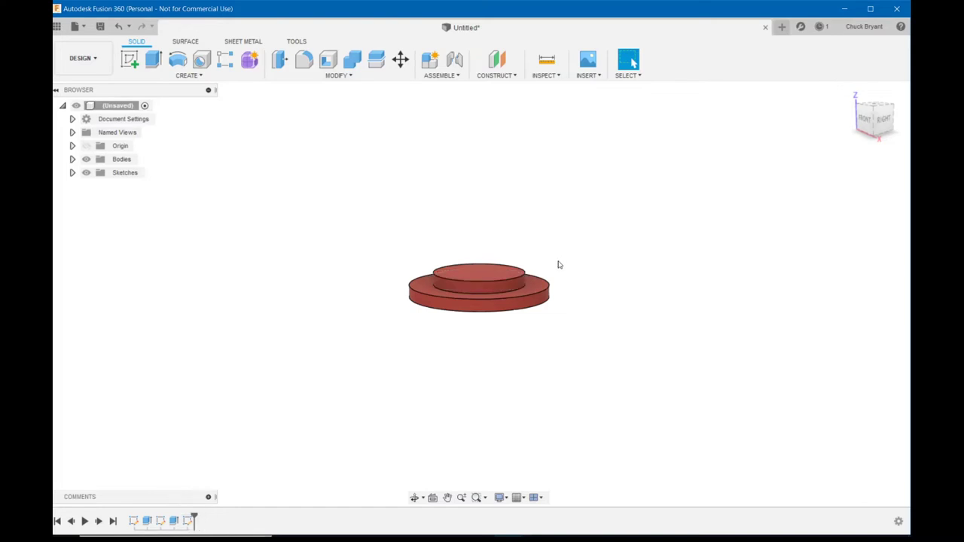
{"action": "key", "text": "ctrl+z"}
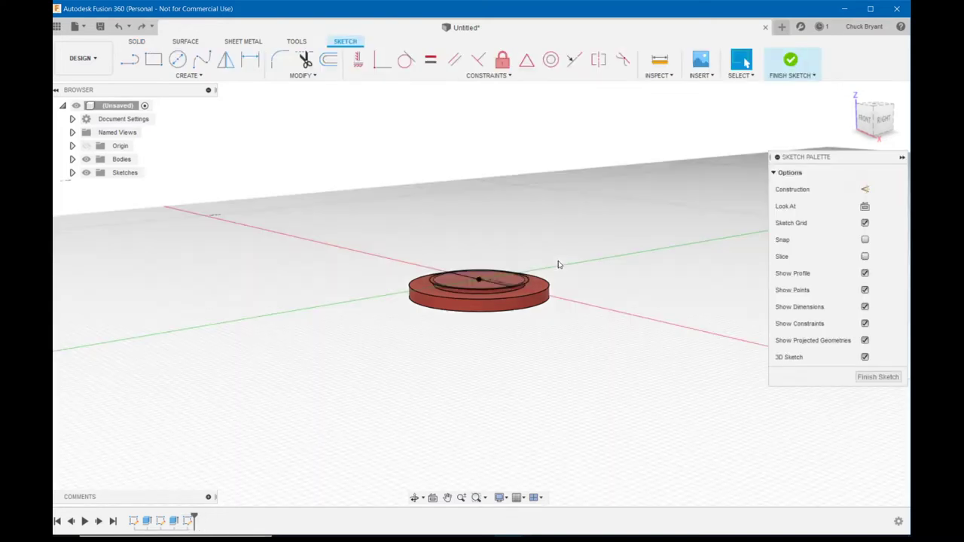
{"action": "middle_click_drag", "start_coordinate": [559, 264], "coordinate": [563, 333], "text": "shift"}
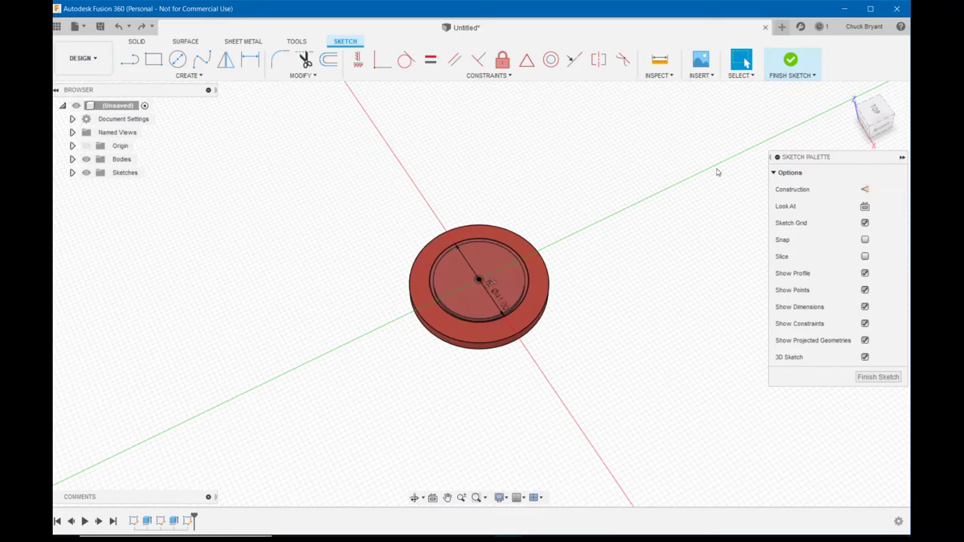
Start an extrusion with both the outer ring and inner circle profiles selected.
{"action": "key", "text": "e"}
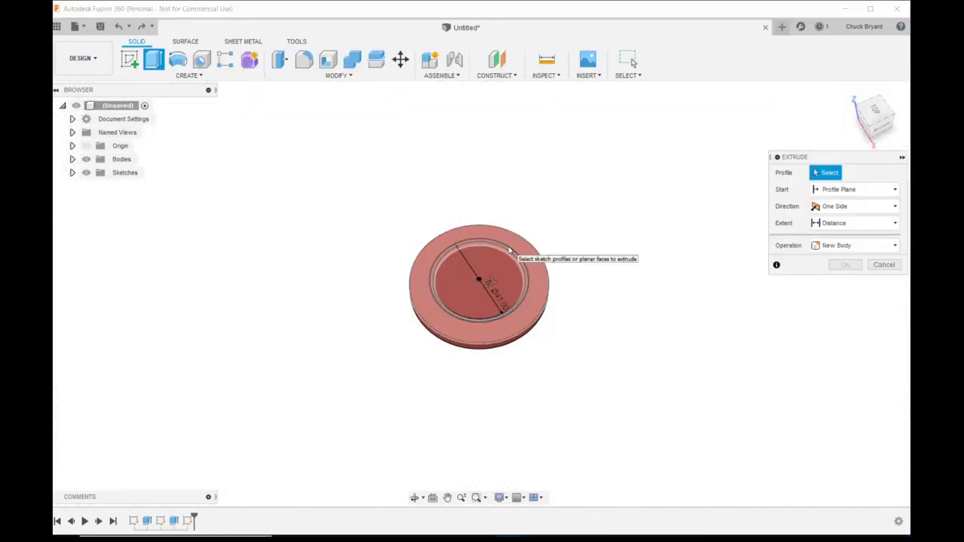
{"action": "scroll", "coordinate": [489, 249], "scroll_direction": "up", "scroll_amount": 5}
{"action": "scroll", "coordinate": [489, 249], "scroll_direction": "up", "scroll_amount": 2}
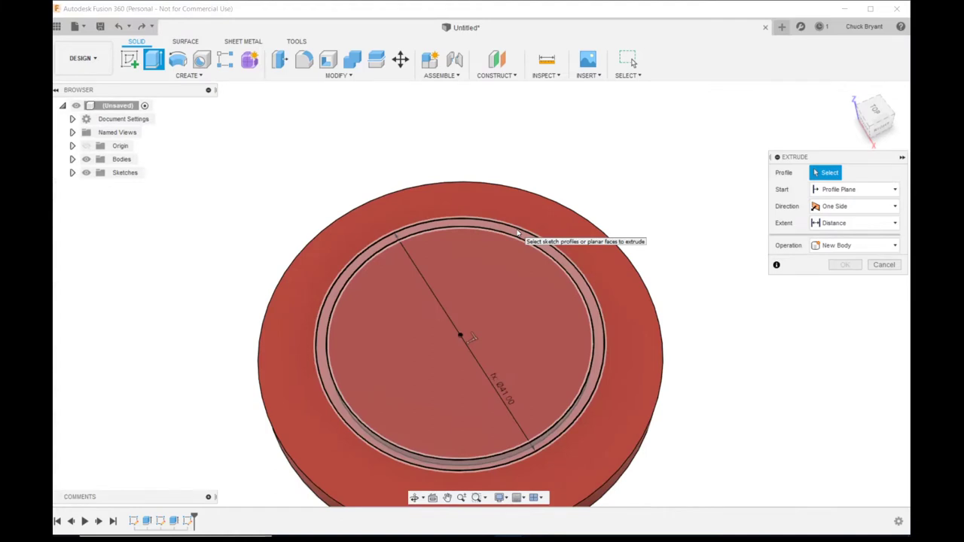
{"action": "left_click", "coordinate": [518, 234]}
{"action": "left_click", "coordinate": [503, 248]}
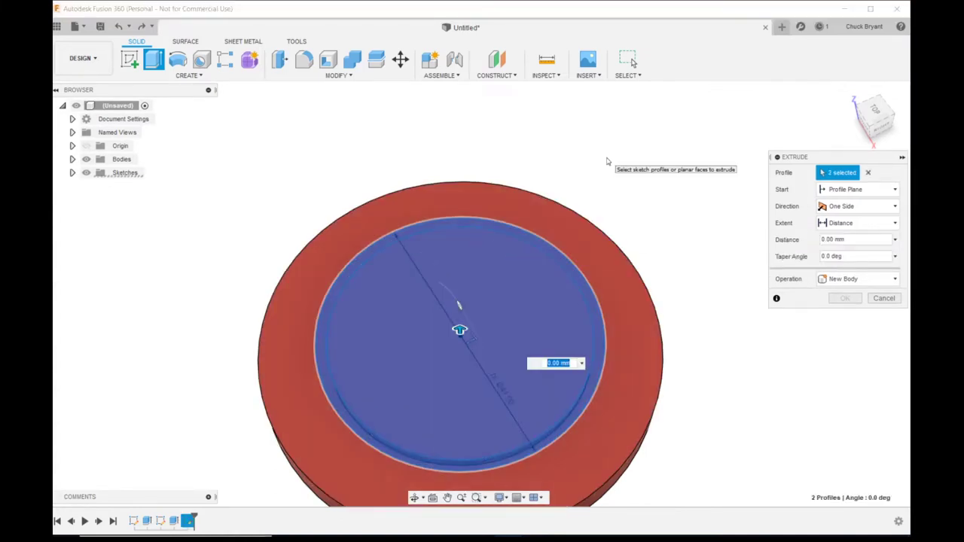
Try entering a parameter name as the extrusion distance, then clear it again.
{"action": "type", "text": "od"}
{"action": "key", "text": "BackSpace"}
{"action": "key", "text": "BackSpace"}
{"action": "type", "text": "he"}
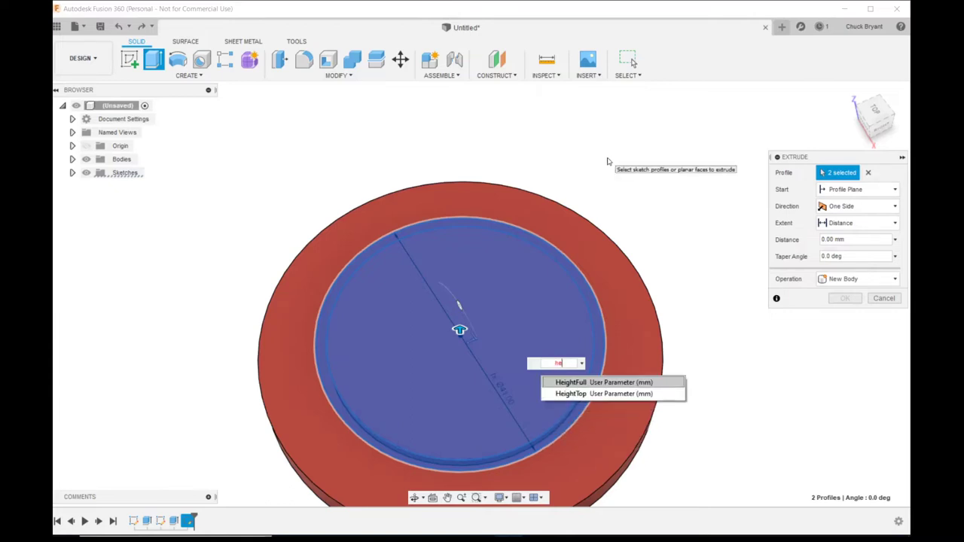
{"action": "key", "text": "BackSpace"}
{"action": "key", "text": "BackSpace"}
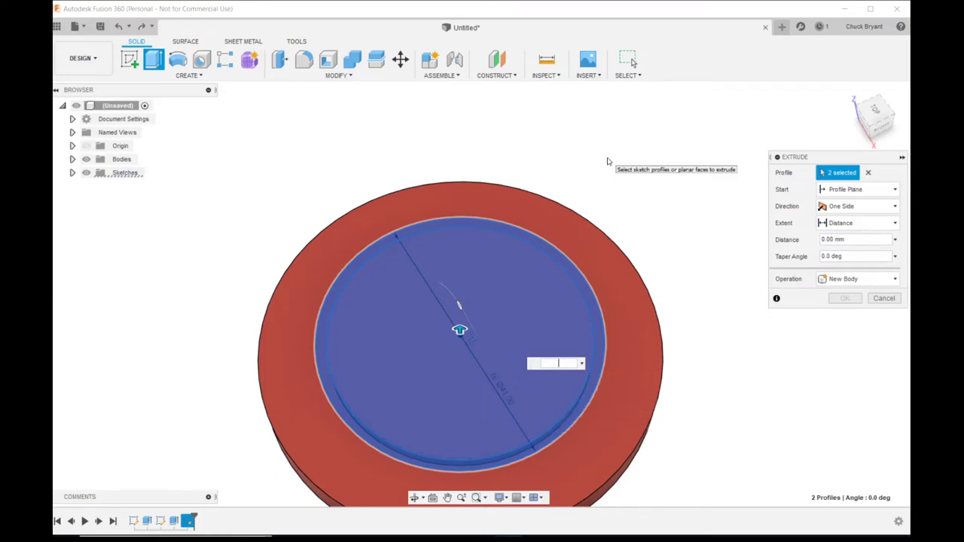
{"action": "type", "text": "heightf"}
{"action": "key", "text": "BackSpace"}
{"action": "key", "text": "BackSpace"}
{"action": "key", "text": "BackSpace"}
{"action": "key", "text": "BackSpace"}
{"action": "key", "text": "BackSpace"}
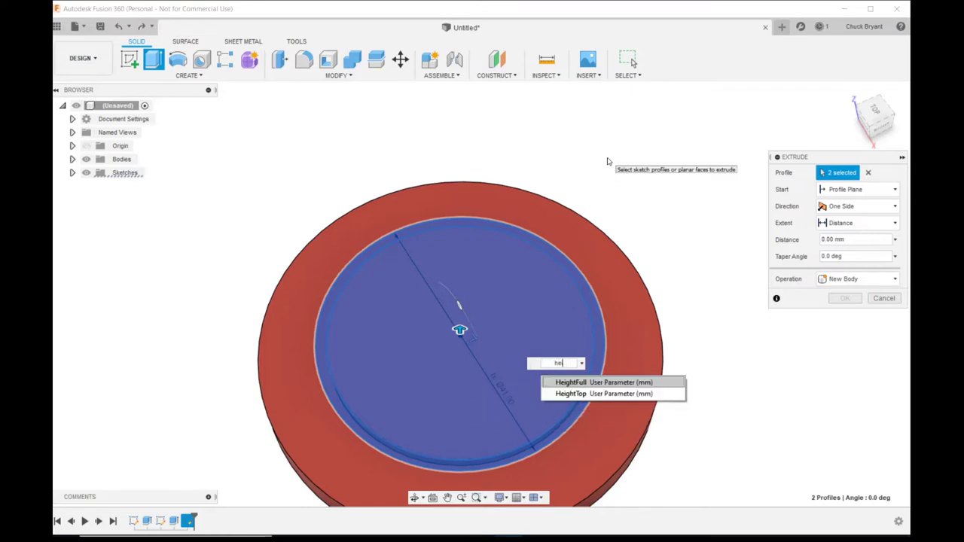
{"action": "key", "text": "BackSpace"}
{"action": "key", "text": "BackSpace"}
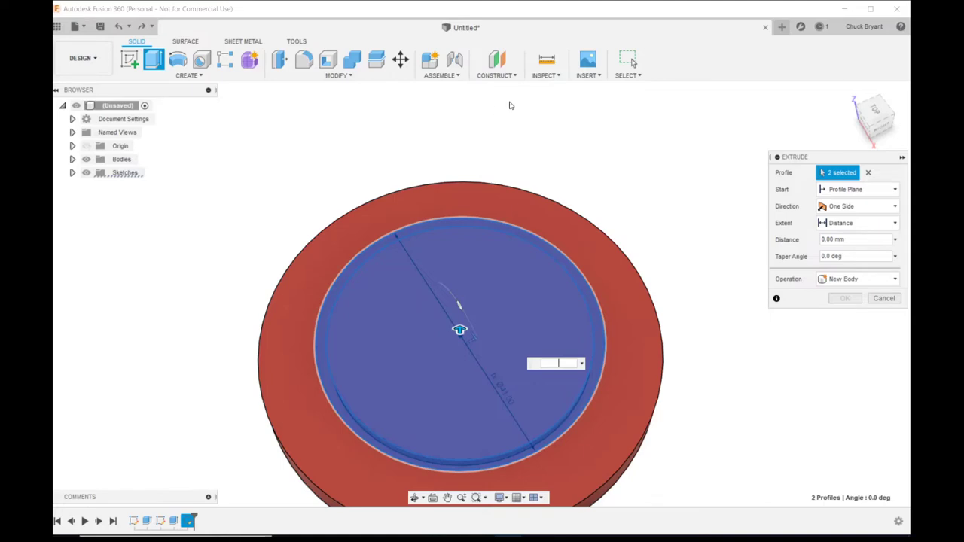
{"action": "left_click", "coordinate": [337, 77]}
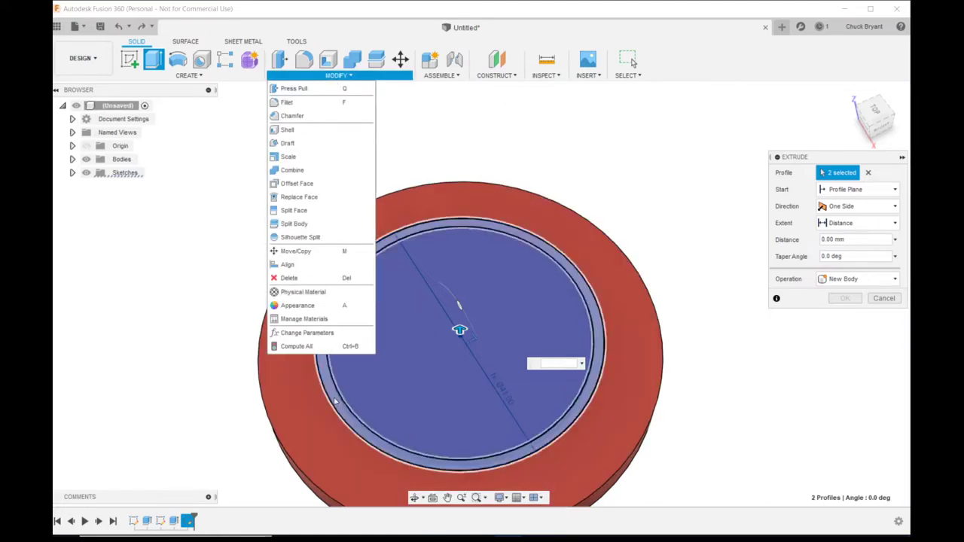
Rename the ODtaper parameter to HeightBottomTaper in the parameters table.
{"action": "left_click", "coordinate": [331, 335]}
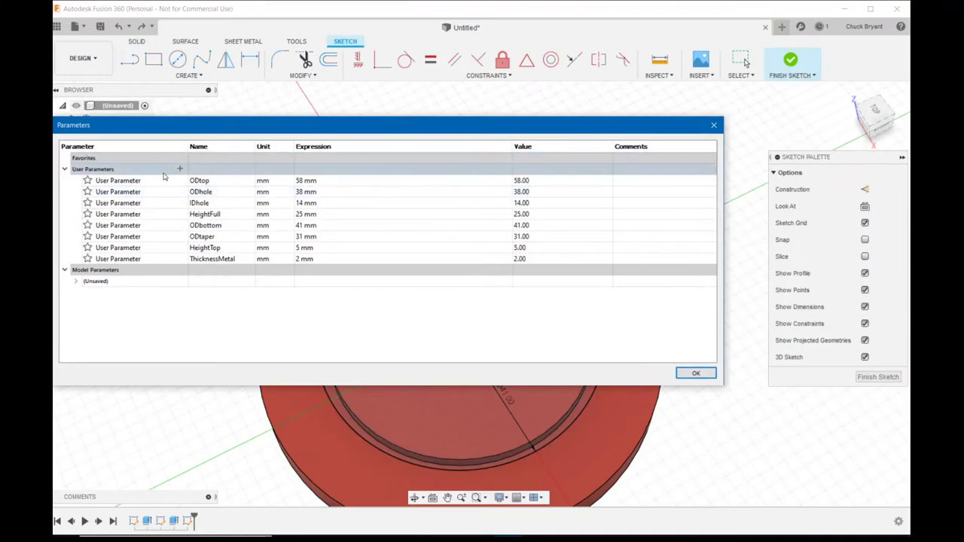
{"action": "double_click", "coordinate": [225, 235]}
{"action": "left_click", "coordinate": [225, 236]}
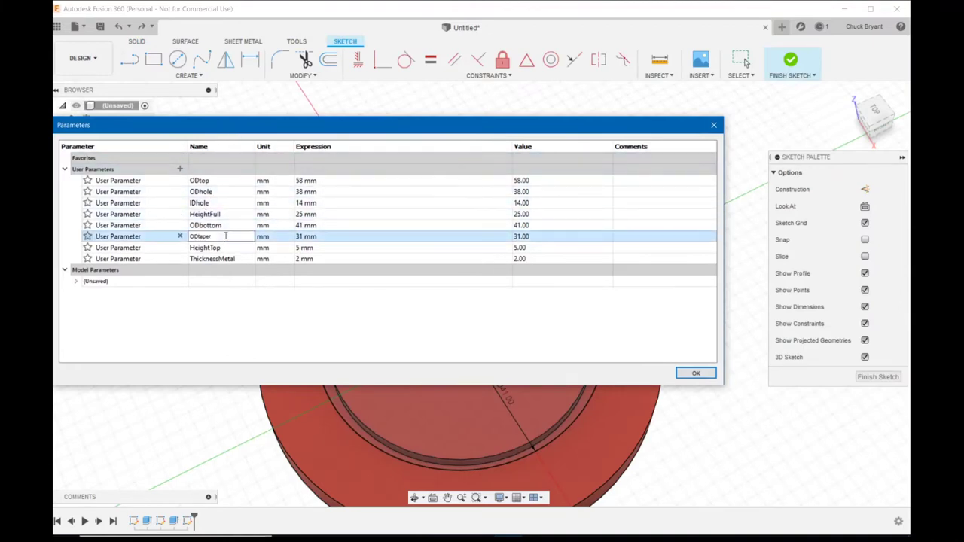
{"action": "key", "text": "BackSpace"}
{"action": "key", "text": "BackSpace"}
{"action": "key", "text": "BackSpace"}
{"action": "key", "text": "BackSpace"}
{"action": "key", "text": "BackSpace"}
{"action": "key", "text": "BackSpace"}
{"action": "key", "text": "BackSpace"}
{"action": "type", "text": "HeightBottomTaper"}
{"action": "key", "text": "Return"}
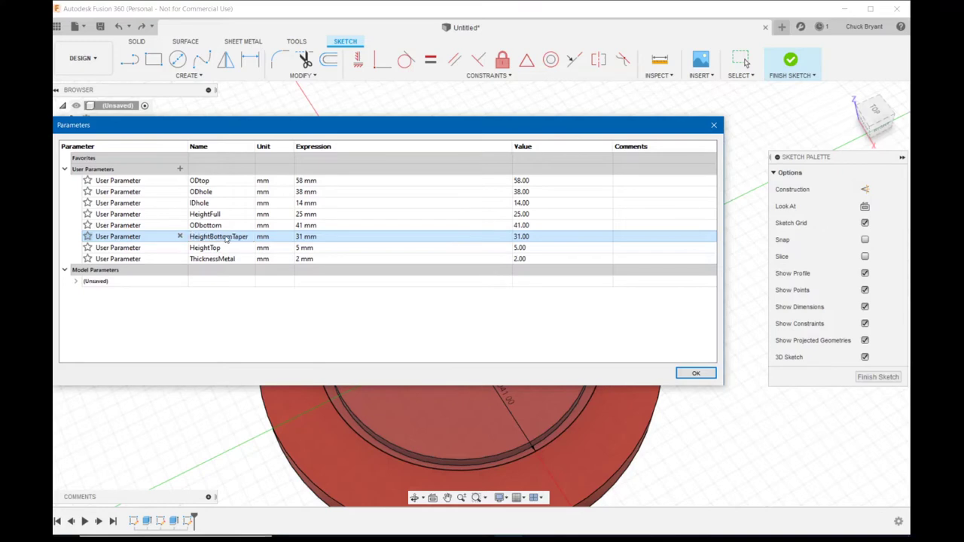
Add a new HeightBottomStraight user parameter with a value of 3 mm.
{"action": "left_click", "coordinate": [179, 169]}
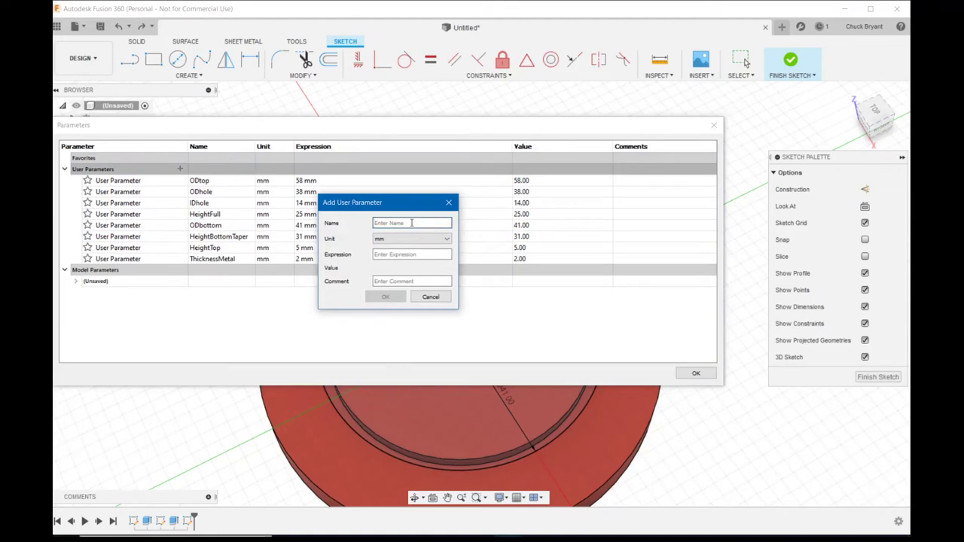
{"action": "type", "text": "HeightBottomStraight"}
{"action": "left_click", "coordinate": [430, 255]}
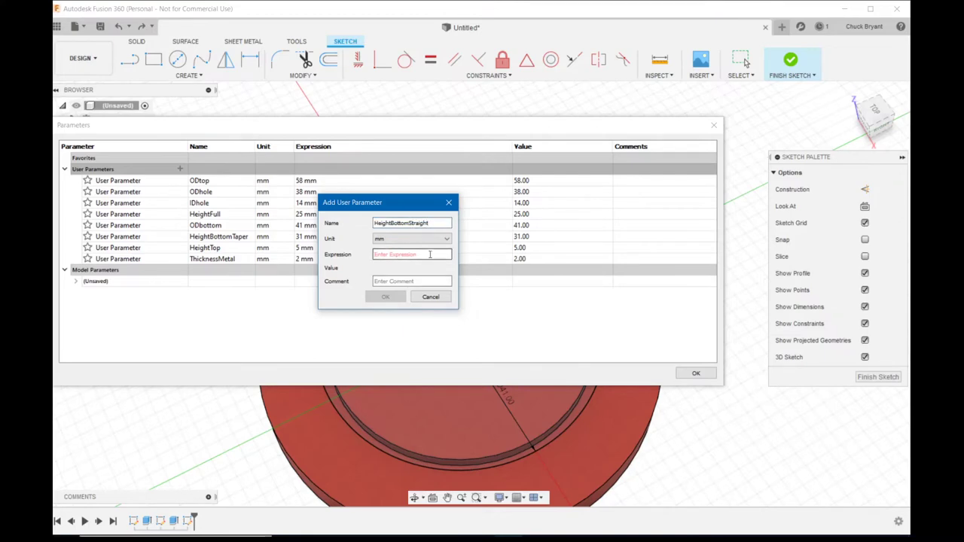
{"action": "type", "text": "H"}
{"action": "key", "text": "Return"}
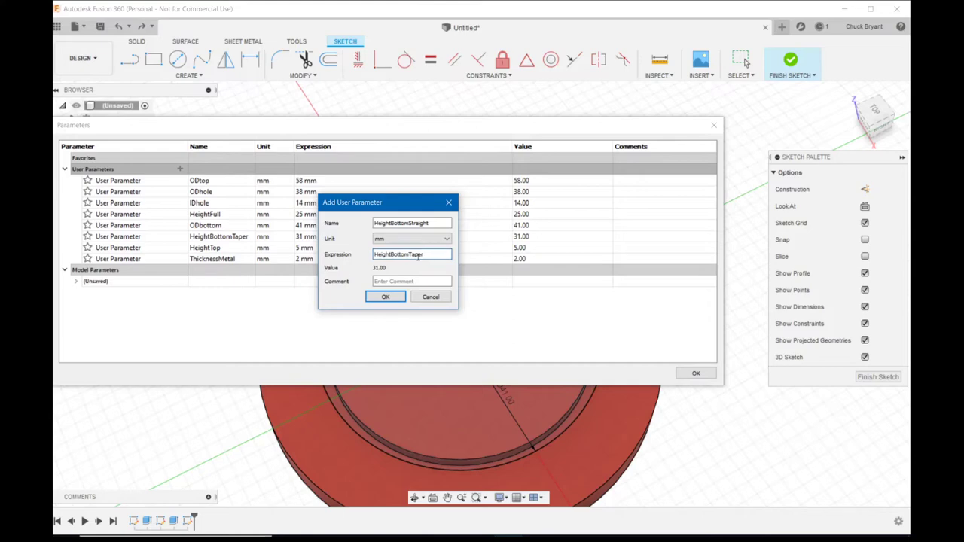
{"action": "left_click_drag", "start_coordinate": [429, 254], "coordinate": [376, 254]}
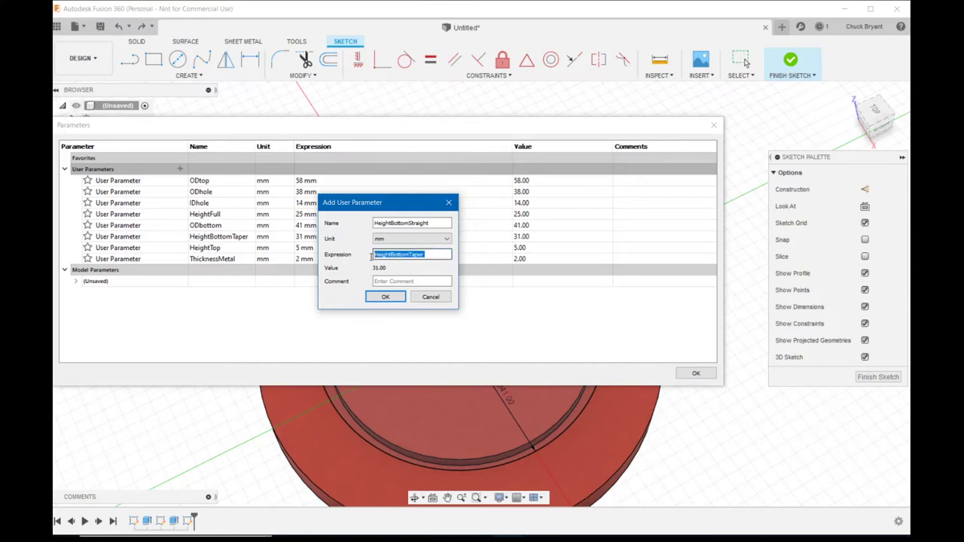
{"action": "type", "text": "3"}
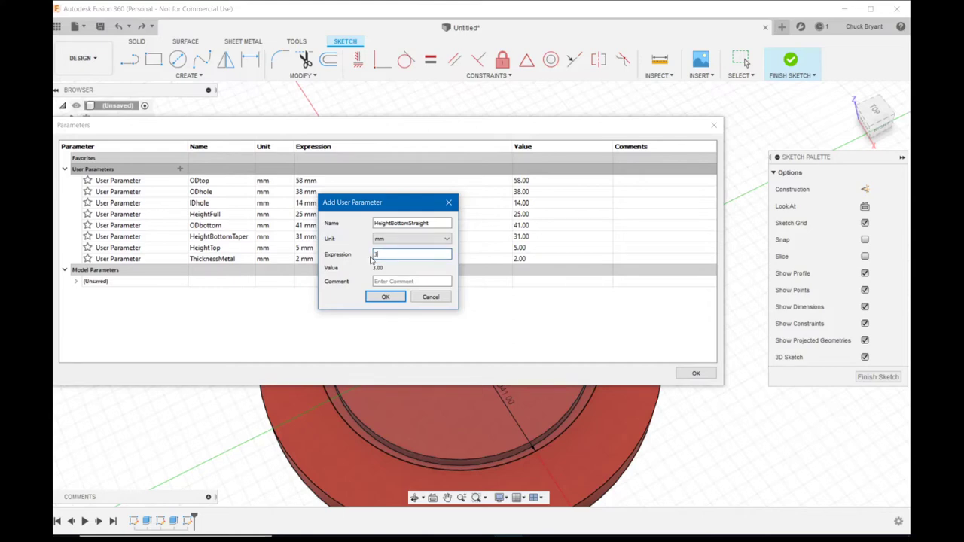
{"action": "left_click", "coordinate": [390, 297]}
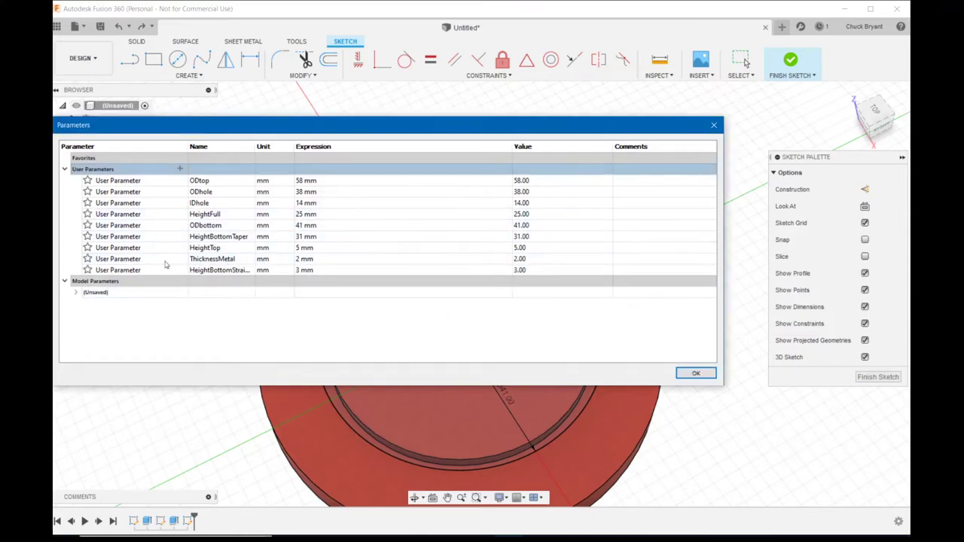
Change HeightBottomTaper to 15 mm and close the parameters table.
{"action": "left_click", "coordinate": [302, 238]}
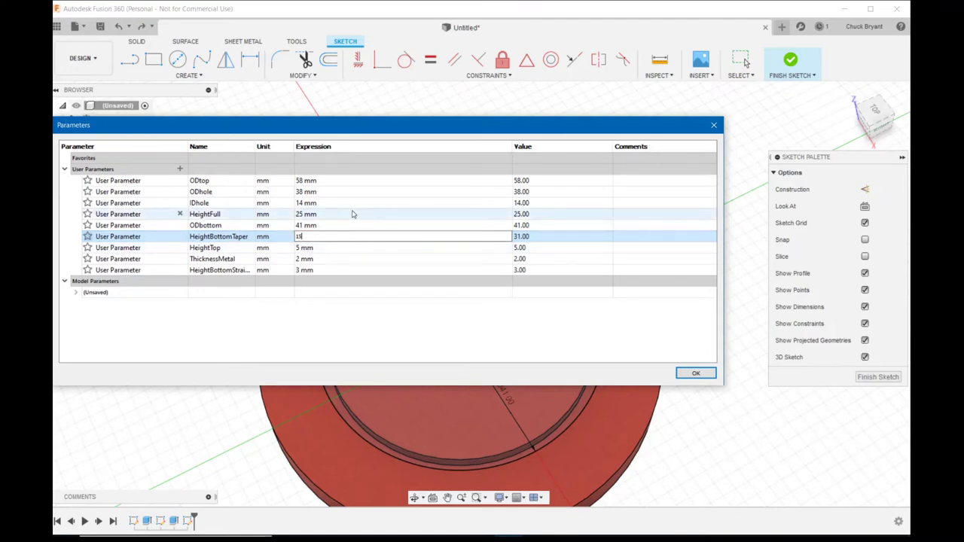
{"action": "key", "text": "Return"}
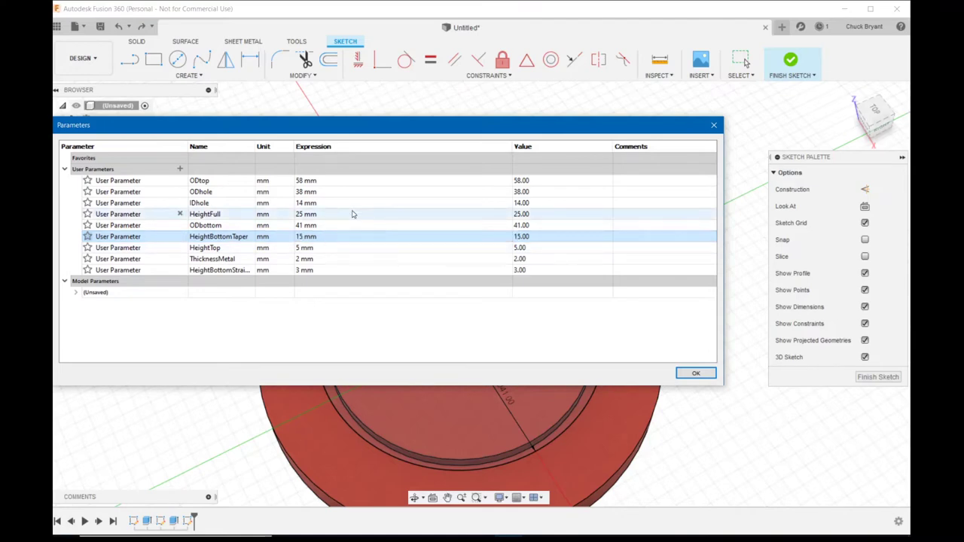
{"action": "left_click", "coordinate": [713, 125]}
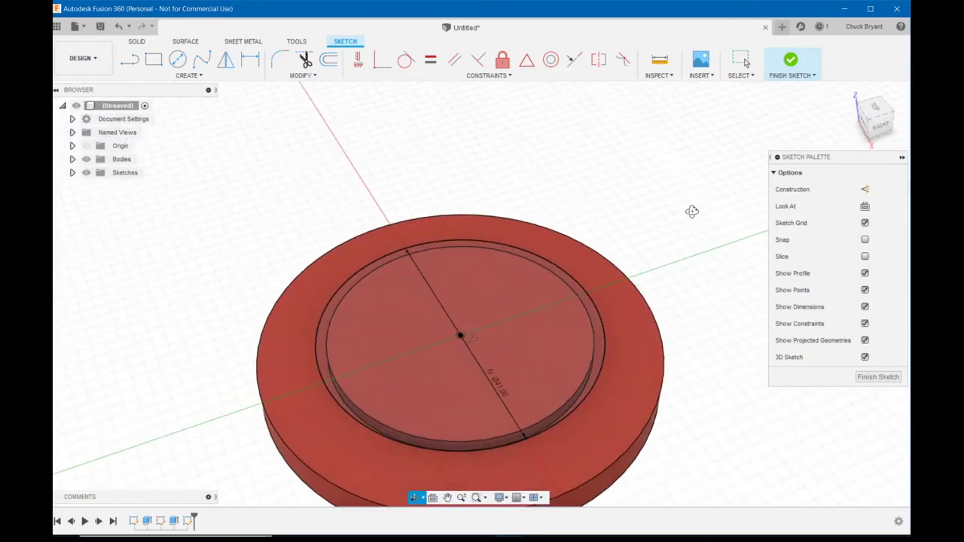
Extrude the outer ring and inner circle profiles by HeightBottomStraight to form the upper disc.
{"action": "key", "text": "e"}
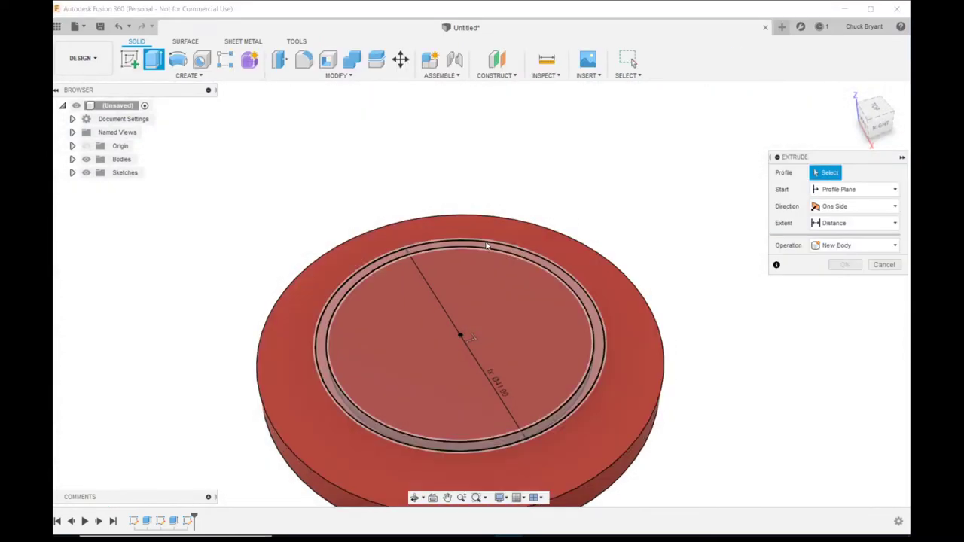
{"action": "left_click", "coordinate": [486, 247]}
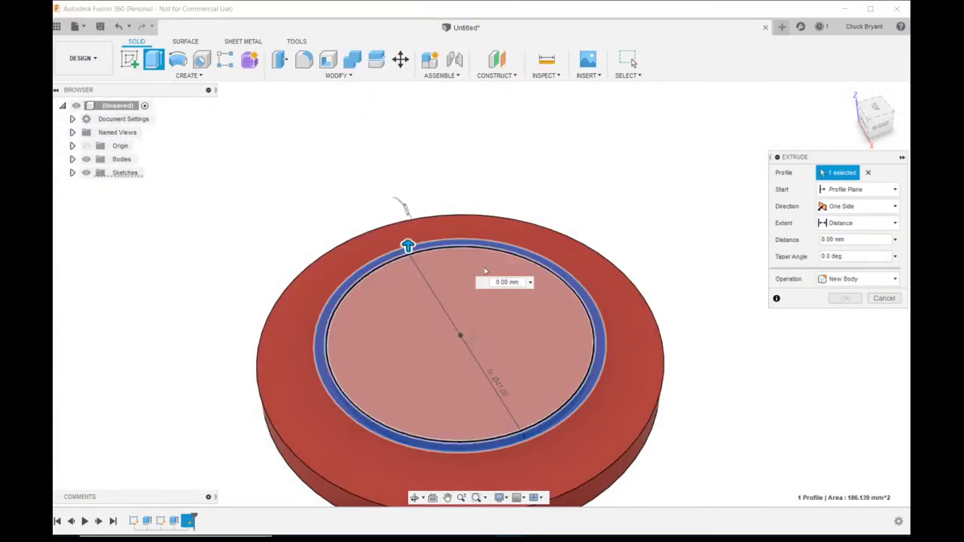
{"action": "left_click", "coordinate": [452, 271]}
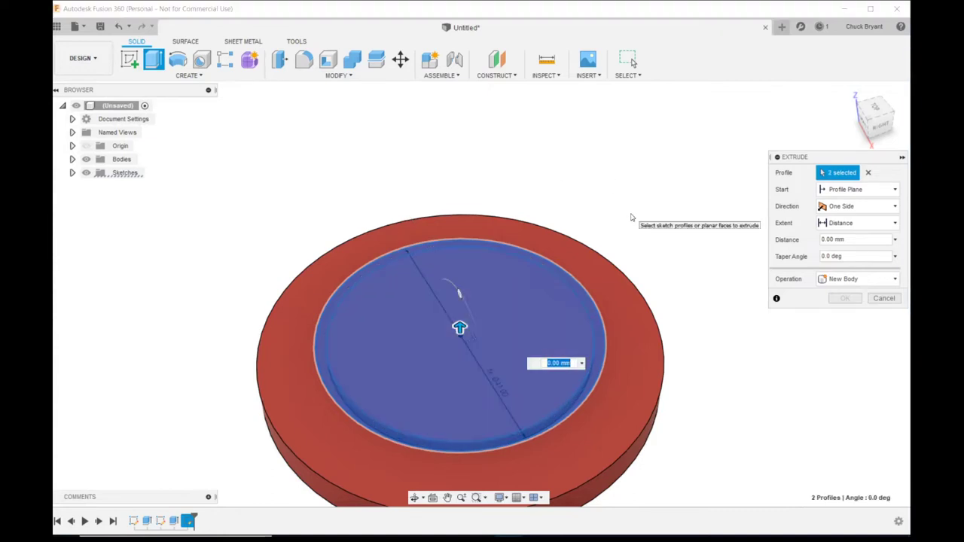
{"action": "type", "text": "he"}
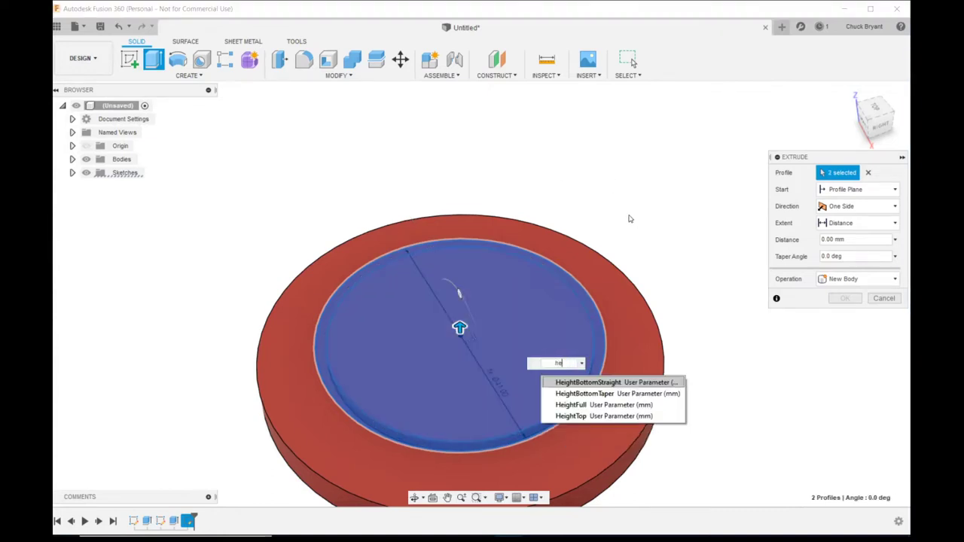
{"action": "left_click", "coordinate": [595, 384]}
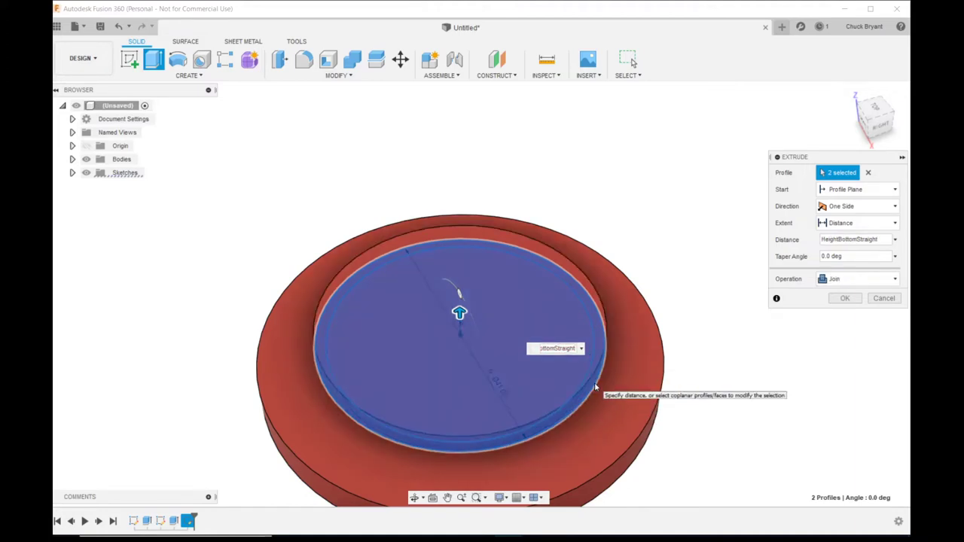
{"action": "key", "text": "Return"}
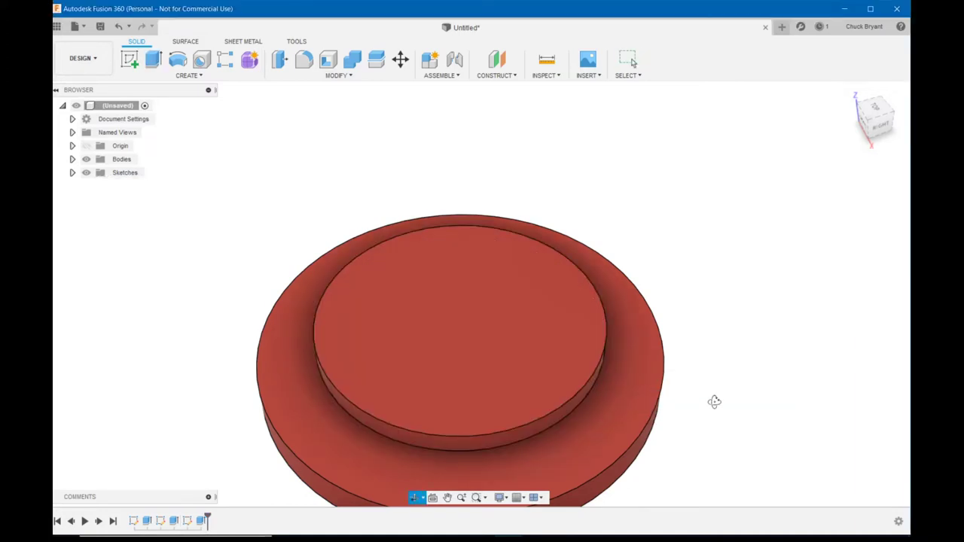
{"action": "mouse_move", "coordinate": [715, 400]}
{"action": "middle_mouse_down", "text": "shift"}
{"action": "mouse_move", "coordinate": [723, 366]}
{"action": "mouse_move", "coordinate": [720, 396]}
{"action": "middle_mouse_up", "text": "shift"}
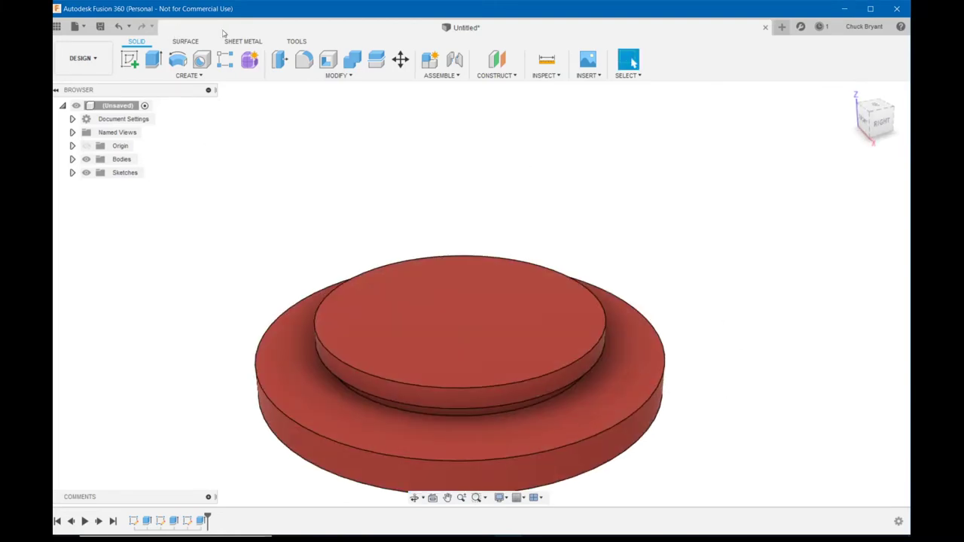
{"action": "left_click", "coordinate": [128, 59]}
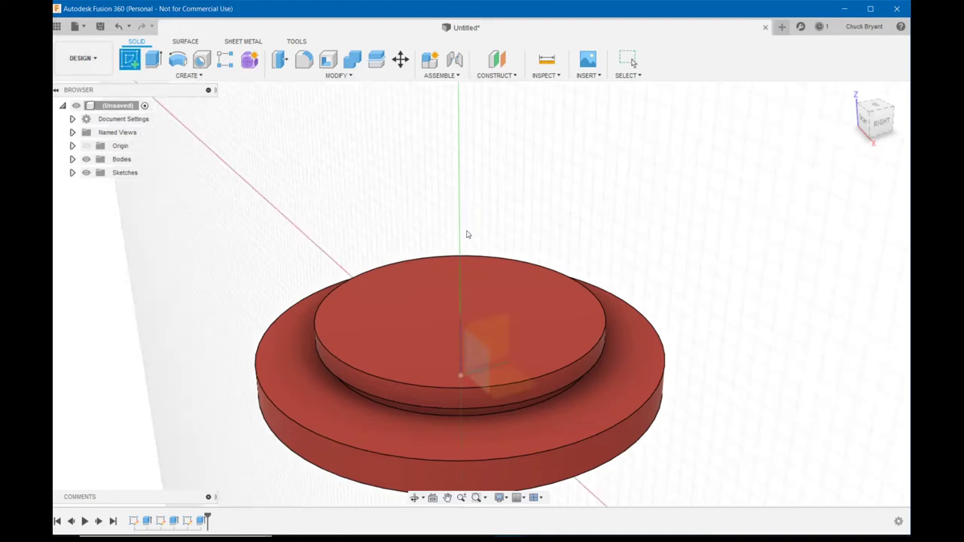
On the upper disc's top face, sketch an origin-centred circle with diameter ODbottom.
{"action": "left_click", "coordinate": [414, 304]}
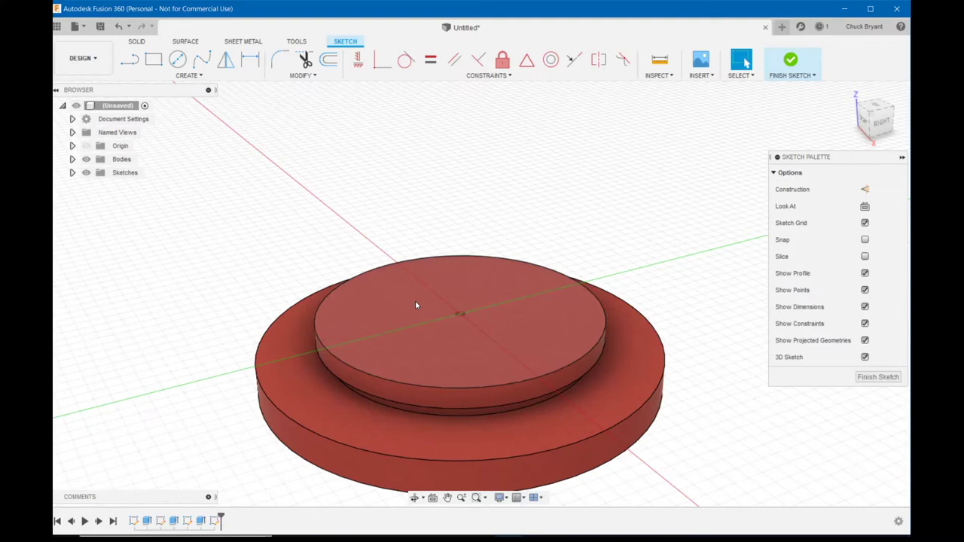
{"action": "middle_click_drag", "start_coordinate": [557, 166], "coordinate": [555, 183], "text": "shift"}
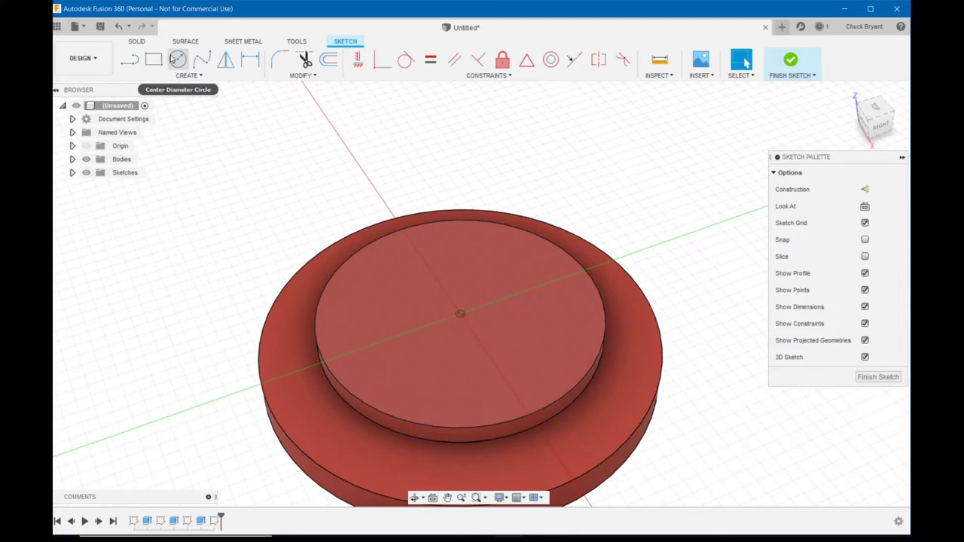
{"action": "left_click", "coordinate": [176, 60]}
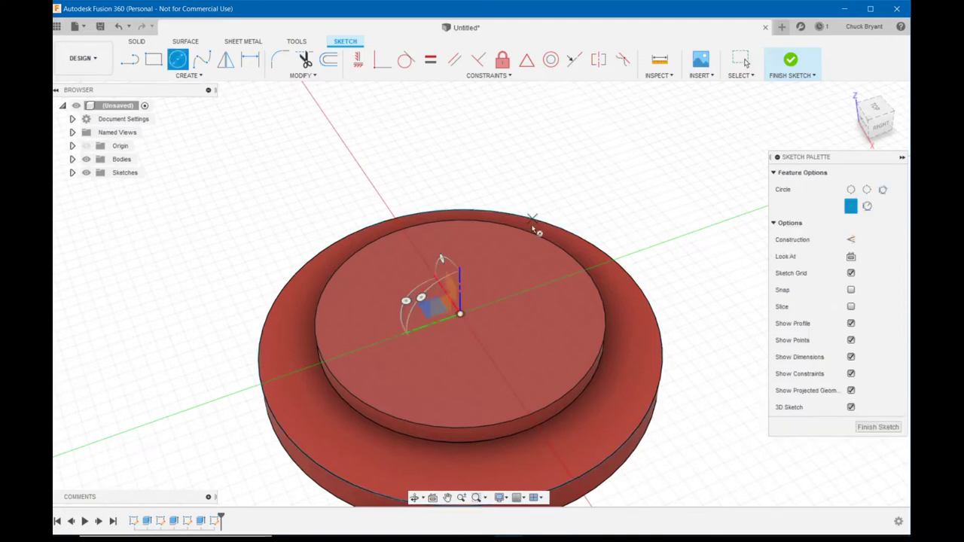
{"action": "left_click", "coordinate": [460, 314]}
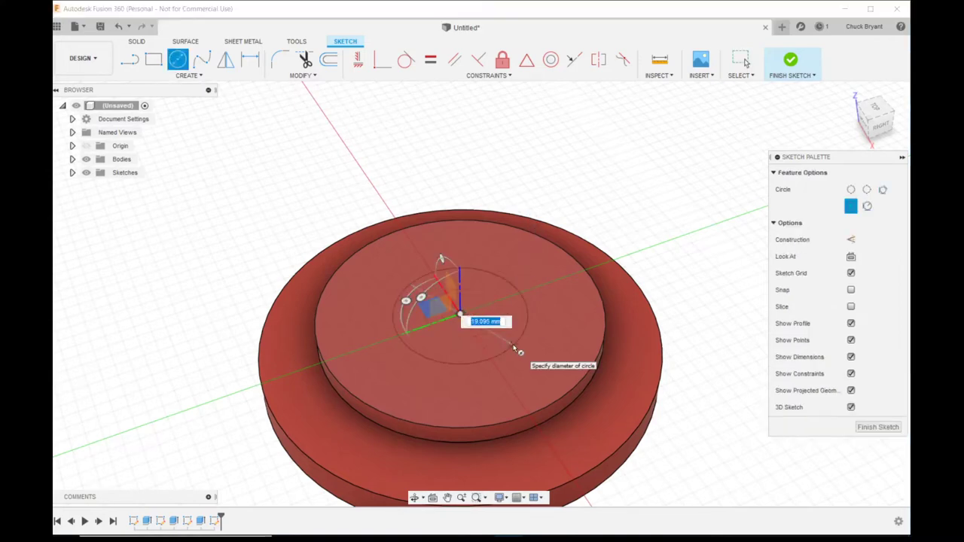
{"action": "type", "text": "o"}
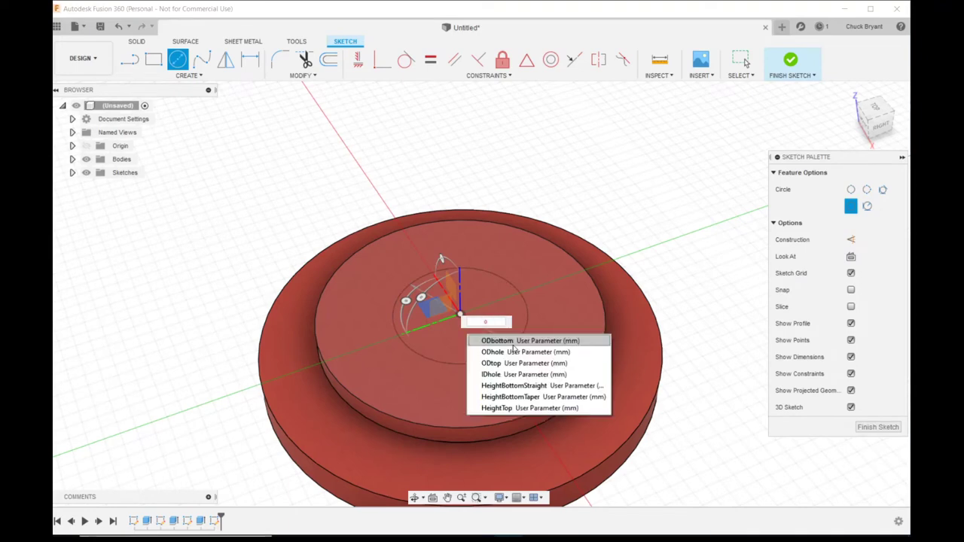
{"action": "type", "text": "d"}
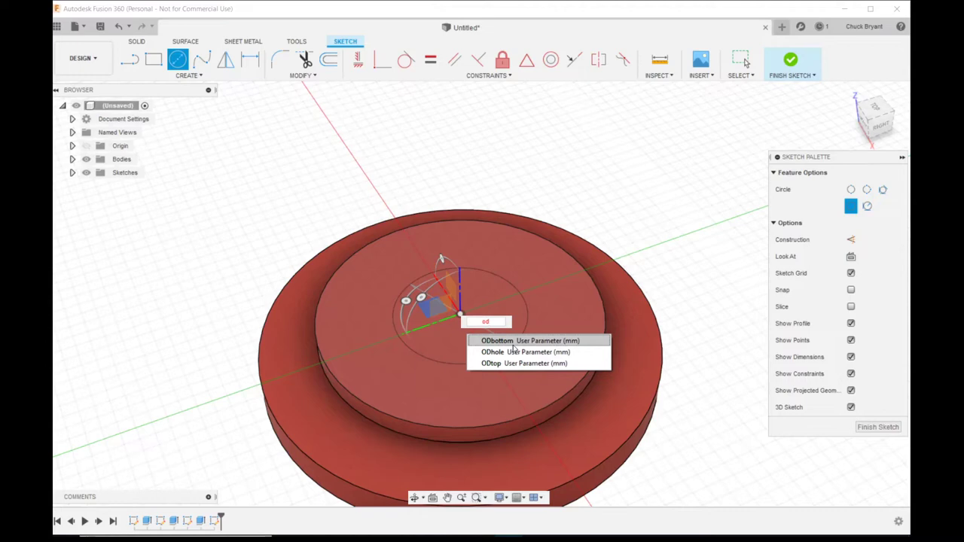
{"action": "key", "text": "Return"}
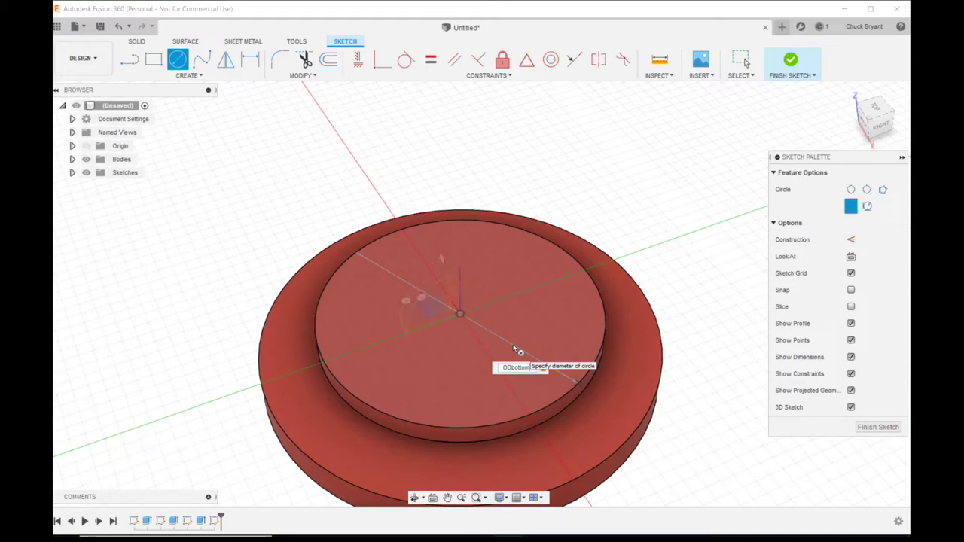
{"action": "key", "text": "Return"}
{"action": "key", "text": "Escape"}
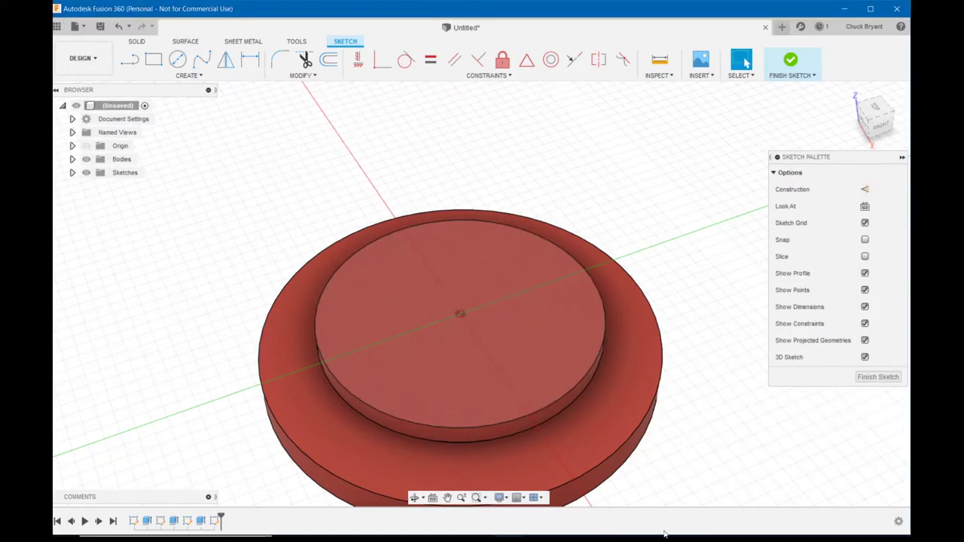
Orbit to a side view, check the canvas context menu, and begin extruding the circle.
{"action": "middle_click_drag", "start_coordinate": [606, 444], "coordinate": [564, 303], "text": "shift"}
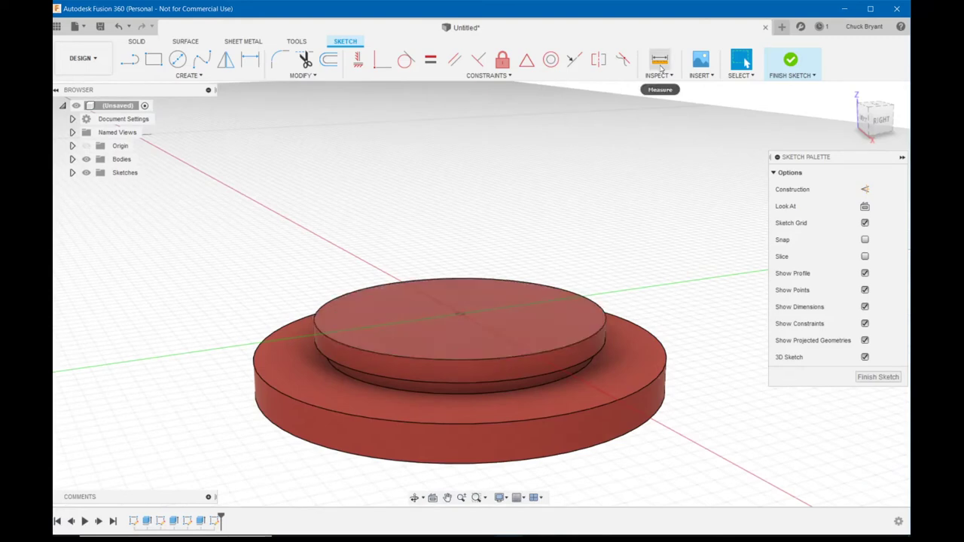
{"action": "right_click", "coordinate": [635, 134]}
{"action": "right_click", "coordinate": [503, 151]}
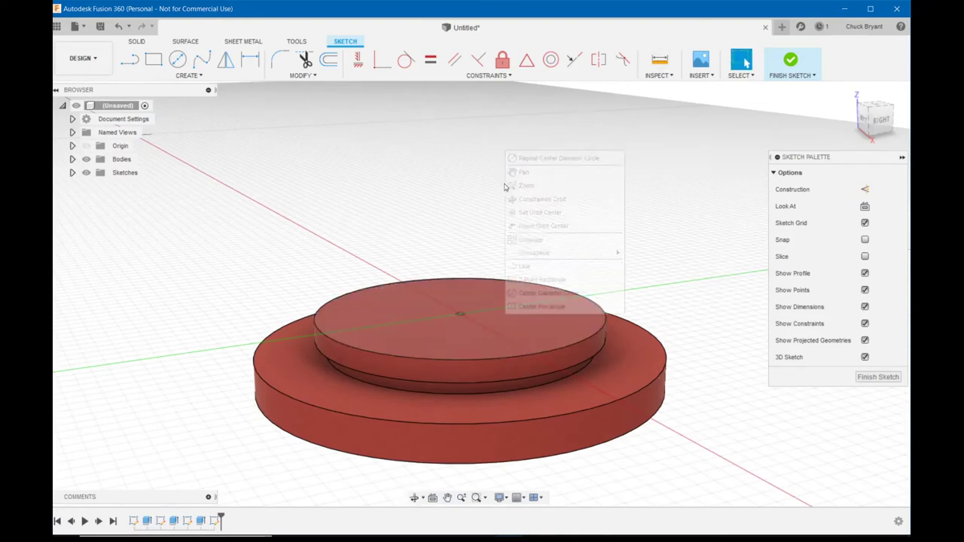
{"action": "right_click", "coordinate": [500, 182]}
{"action": "right_click", "coordinate": [468, 173]}
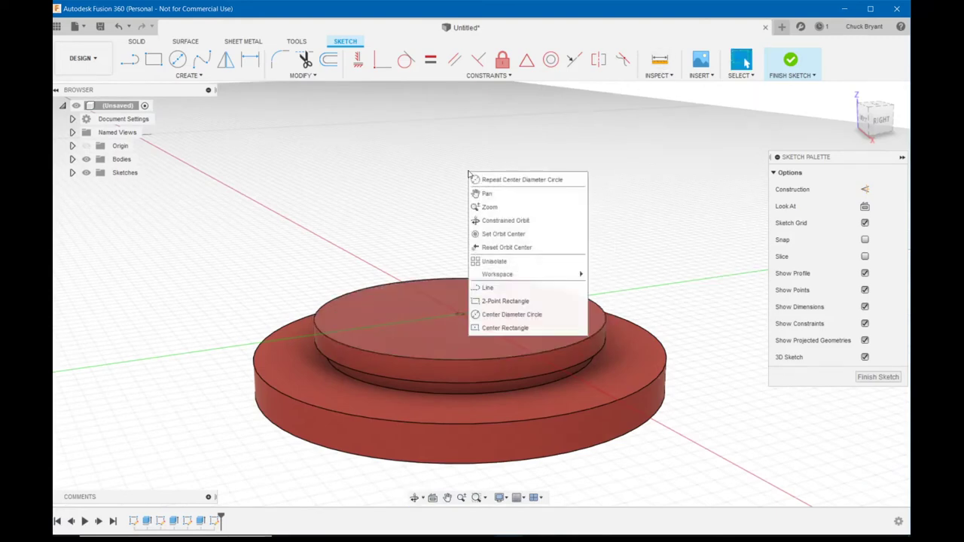
{"action": "right_click", "coordinate": [417, 178]}
{"action": "left_click", "coordinate": [511, 175]}
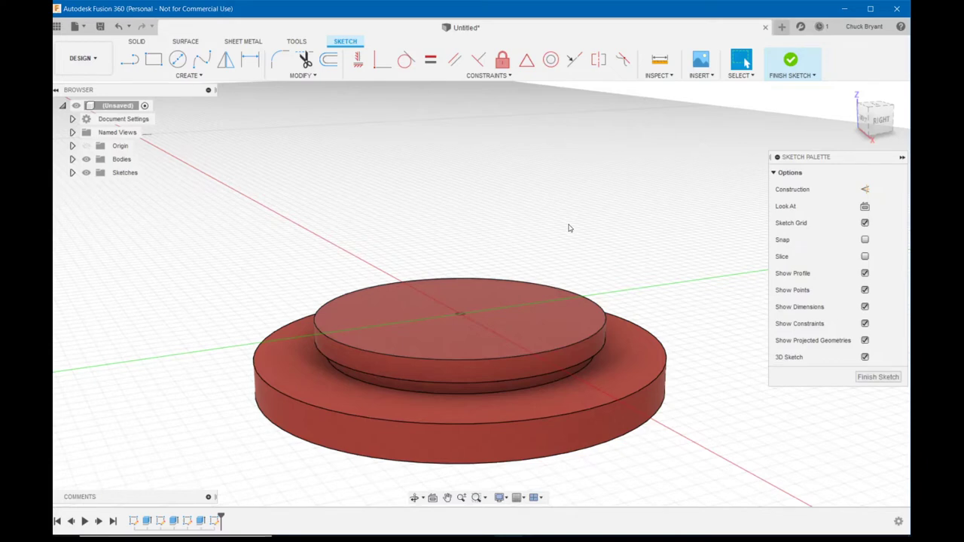
{"action": "key", "text": "e"}
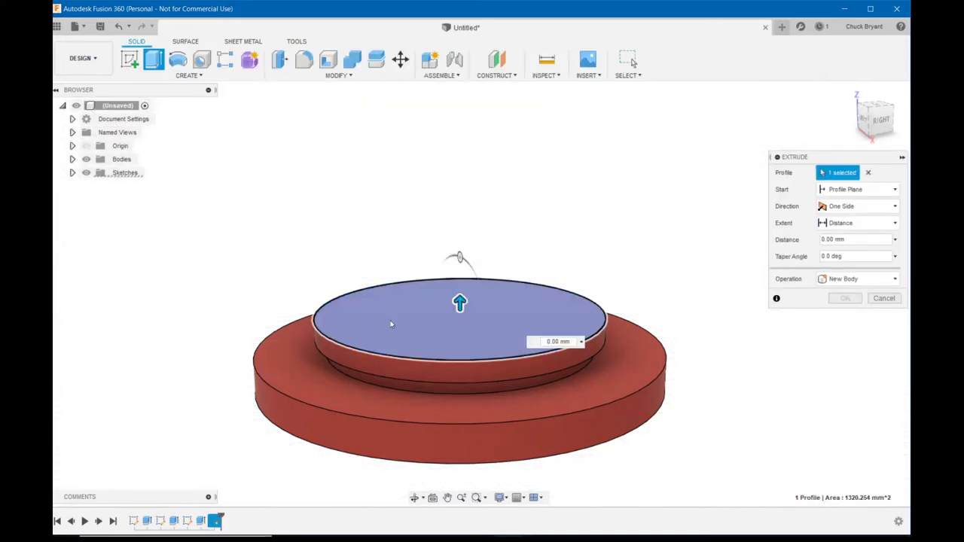
Cancel the extrusion, close the Measure panel, and finish the top-face circle sketch.
{"action": "left_click", "coordinate": [393, 323]}
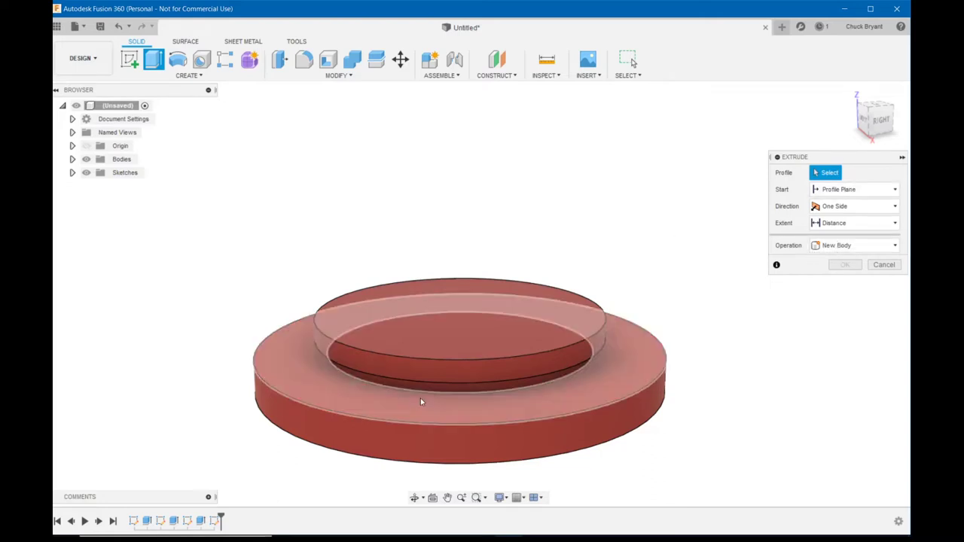
{"action": "left_click", "coordinate": [442, 329]}
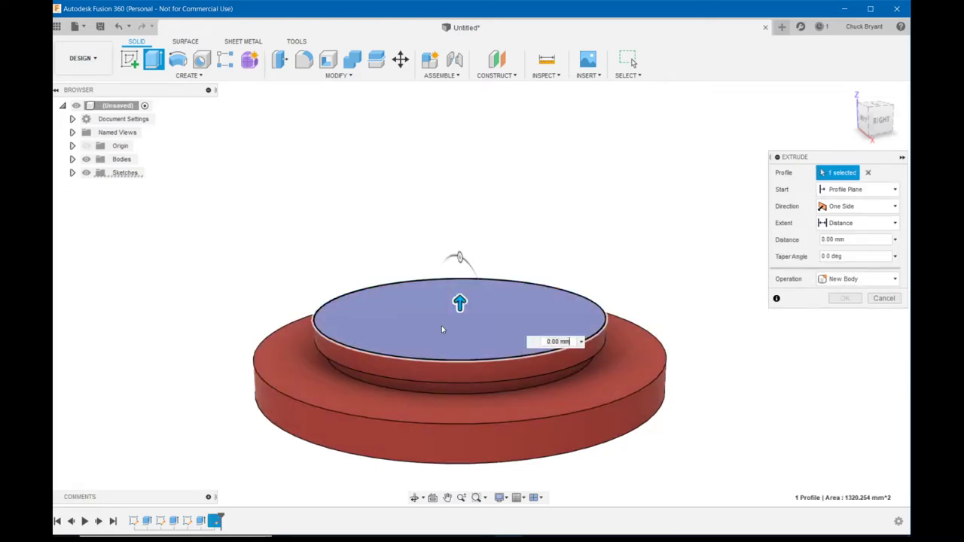
{"action": "key", "text": "Escape"}
{"action": "key", "text": "ctrl+z"}
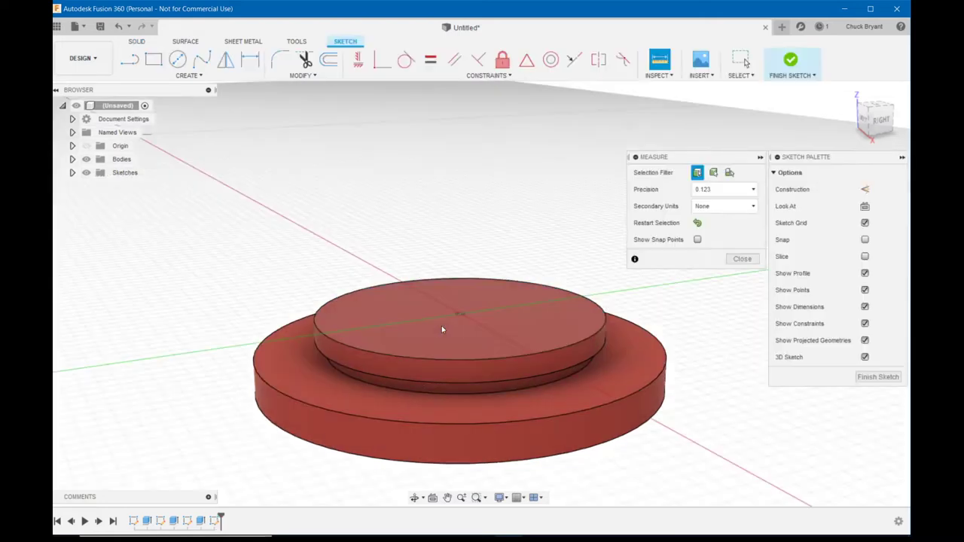
{"action": "key", "text": "Escape"}
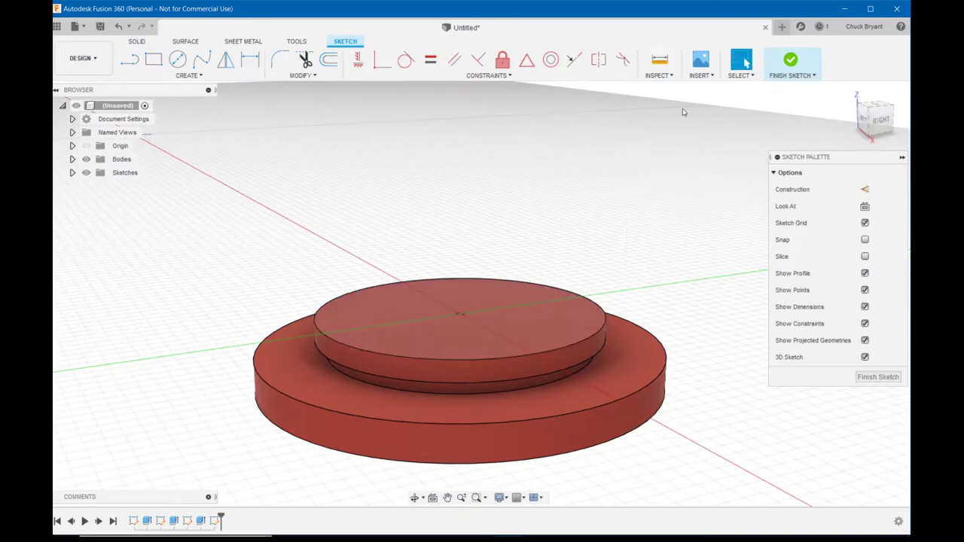
{"action": "left_click", "coordinate": [878, 376]}
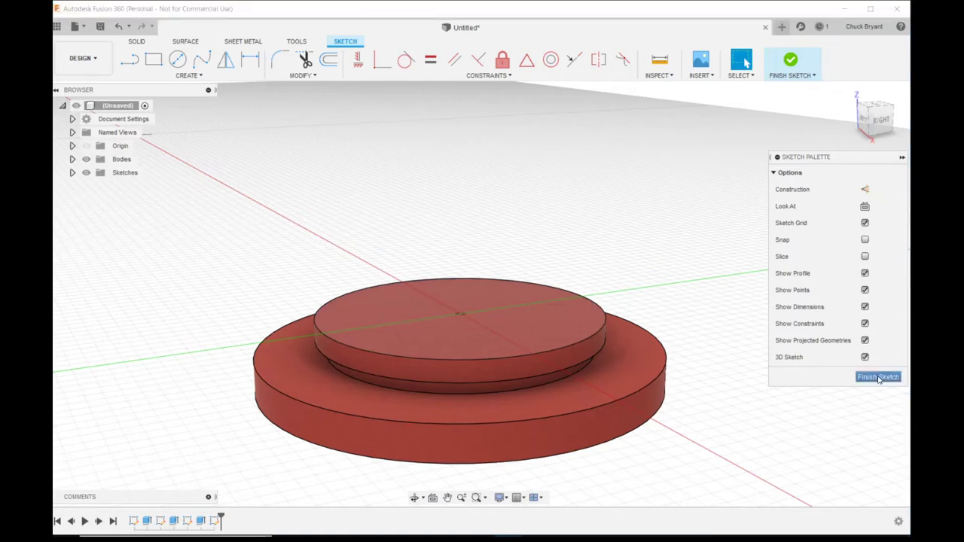
{"action": "mouse_move", "coordinate": [788, 301]}
{"action": "middle_mouse_down", "text": "shift"}
{"action": "mouse_move", "coordinate": [776, 327]}
{"action": "mouse_move", "coordinate": [785, 286]}
{"action": "mouse_move", "coordinate": [780, 304]}
{"action": "middle_mouse_up", "text": "shift"}
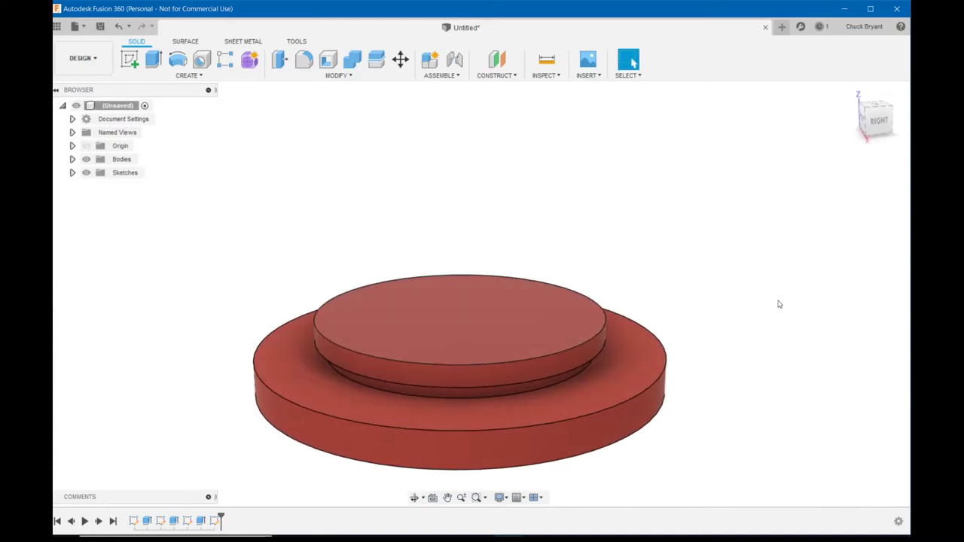
{"action": "key", "text": "e"}
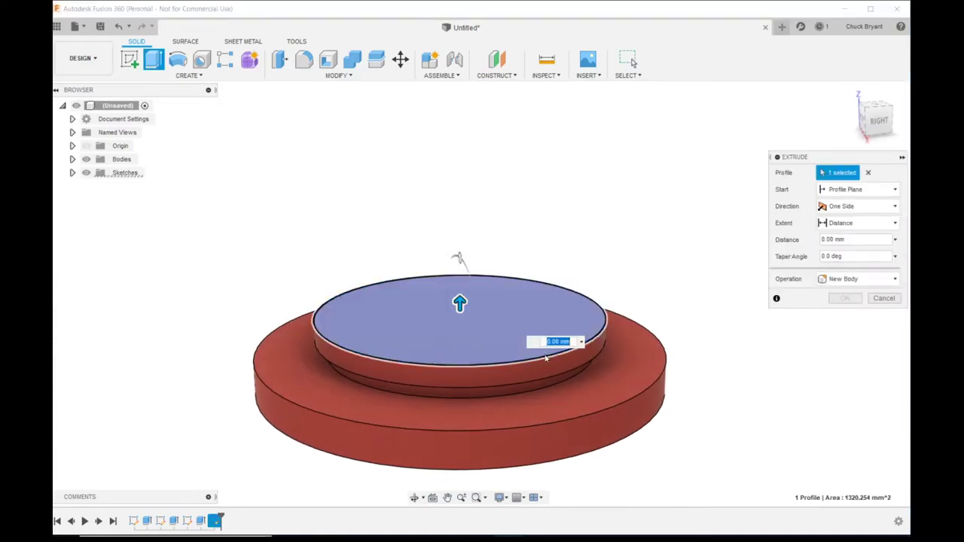
Extrude the top circle by HeightBottomTaper with a -10° taper, joined onto the part.
{"action": "type", "text": "heig"}
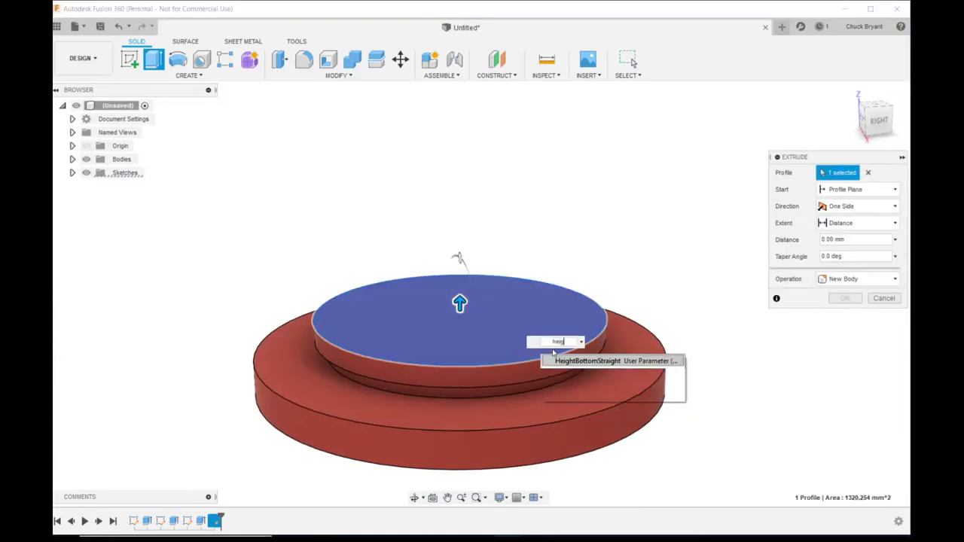
{"action": "type", "text": "h"}
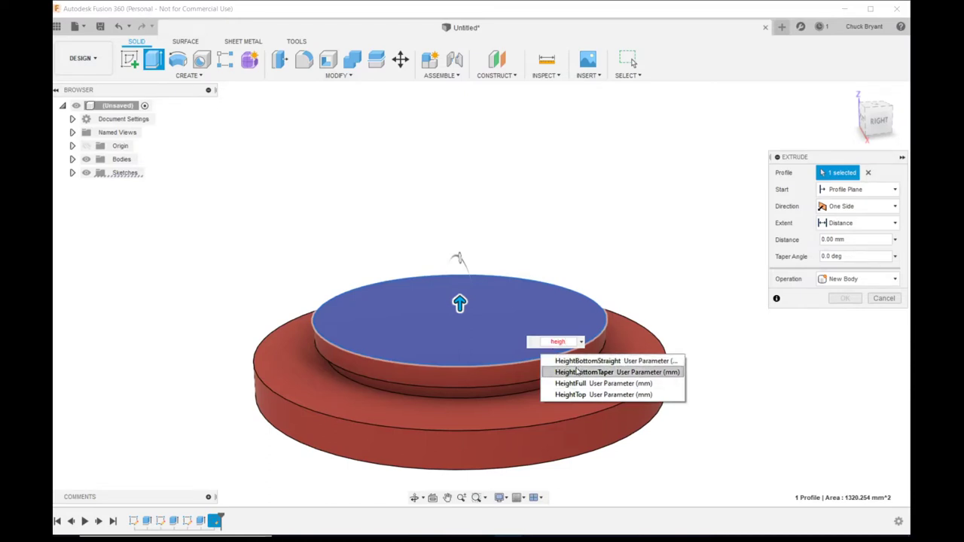
{"action": "left_click", "coordinate": [578, 369]}
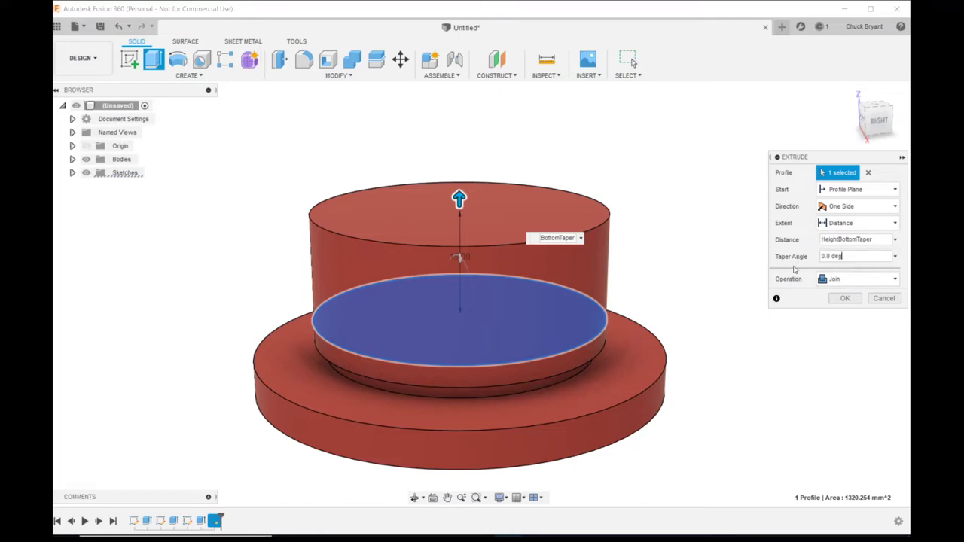
{"action": "key", "text": "BackSpace"}
{"action": "key", "text": "BackSpace"}
{"action": "key", "text": "BackSpace"}
{"action": "key", "text": "BackSpace"}
{"action": "key", "text": "BackSpace"}
{"action": "key", "text": "BackSpace"}
{"action": "key", "text": "BackSpace"}
{"action": "type", "text": "10"}
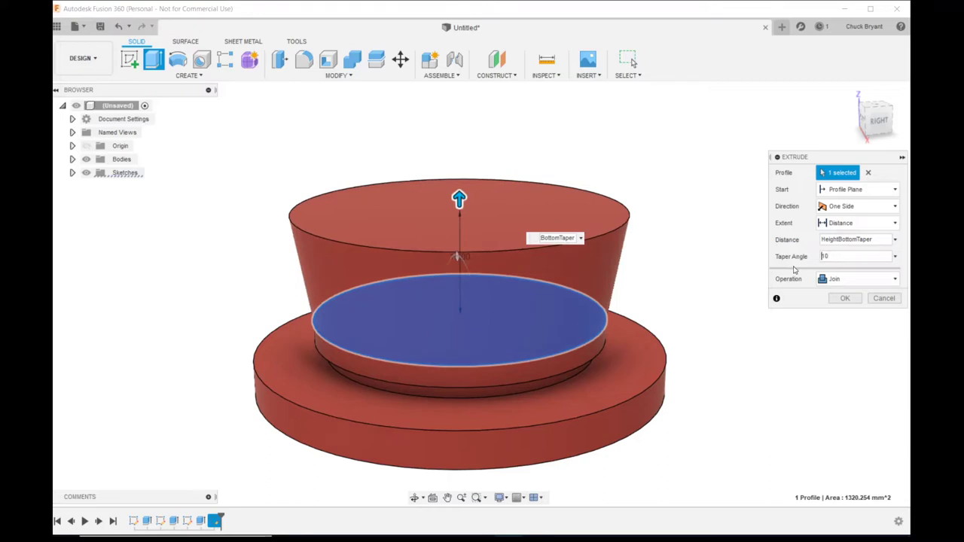
{"action": "key", "text": "Home"}
{"action": "type", "text": "-"}
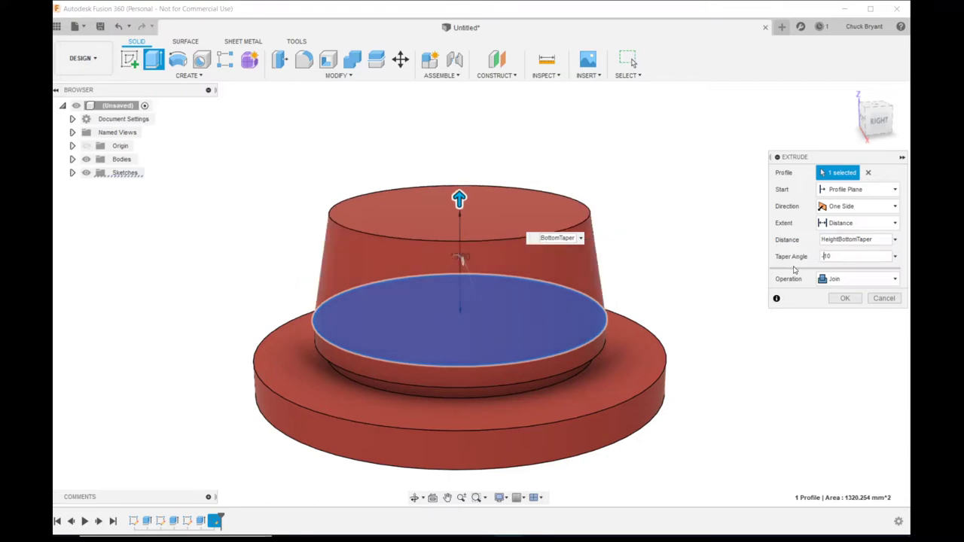
{"action": "mouse_move", "coordinate": [711, 236]}
{"action": "middle_mouse_down", "text": "shift"}
{"action": "mouse_move", "coordinate": [713, 189]}
{"action": "mouse_move", "coordinate": [705, 222]}
{"action": "middle_mouse_up", "text": "shift"}
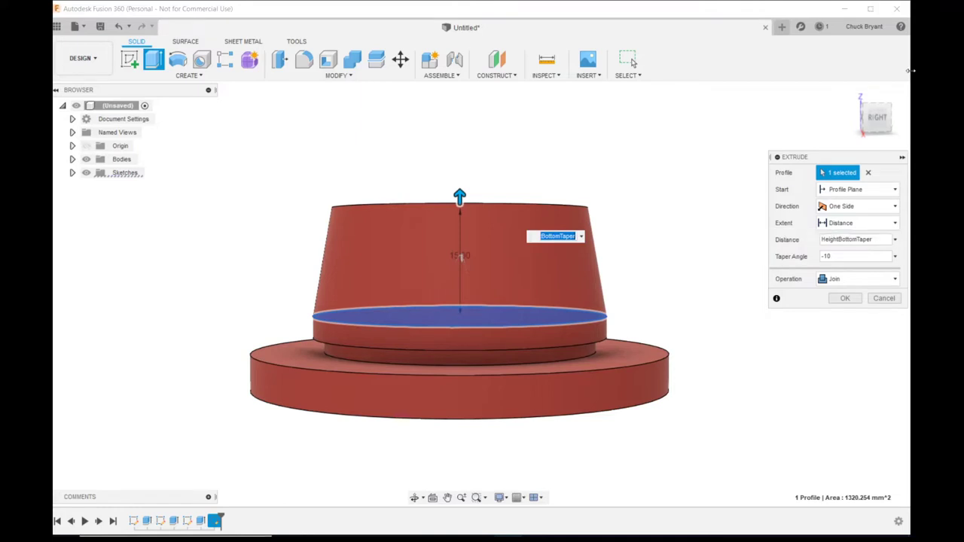
{"action": "left_click", "coordinate": [846, 298]}
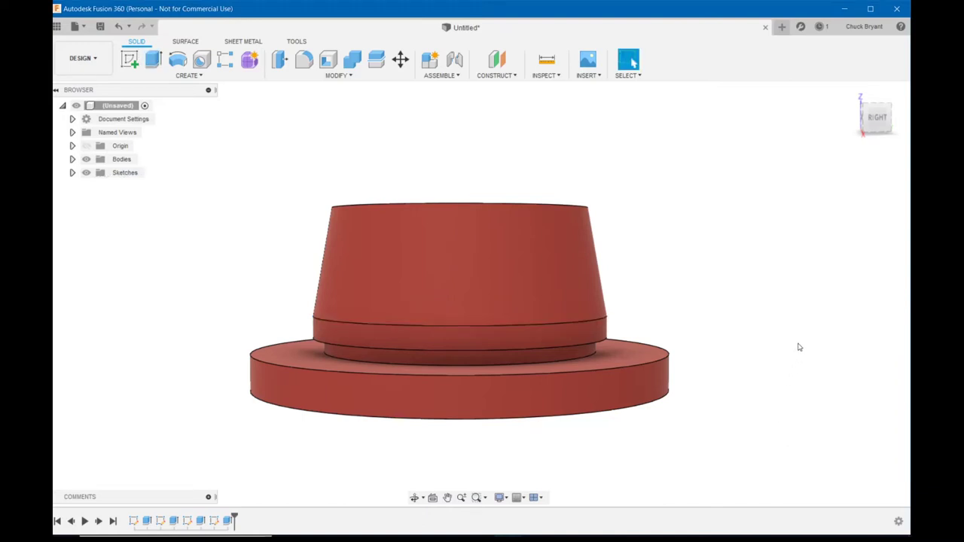
{"action": "mouse_move", "coordinate": [800, 347]}
{"action": "middle_mouse_down", "text": "shift"}
{"action": "mouse_move", "coordinate": [796, 340]}
{"action": "mouse_move", "coordinate": [792, 368]}
{"action": "mouse_move", "coordinate": [804, 334]}
{"action": "mouse_move", "coordinate": [796, 353]}
{"action": "mouse_move", "coordinate": [808, 341]}
{"action": "middle_mouse_up", "text": "shift"}
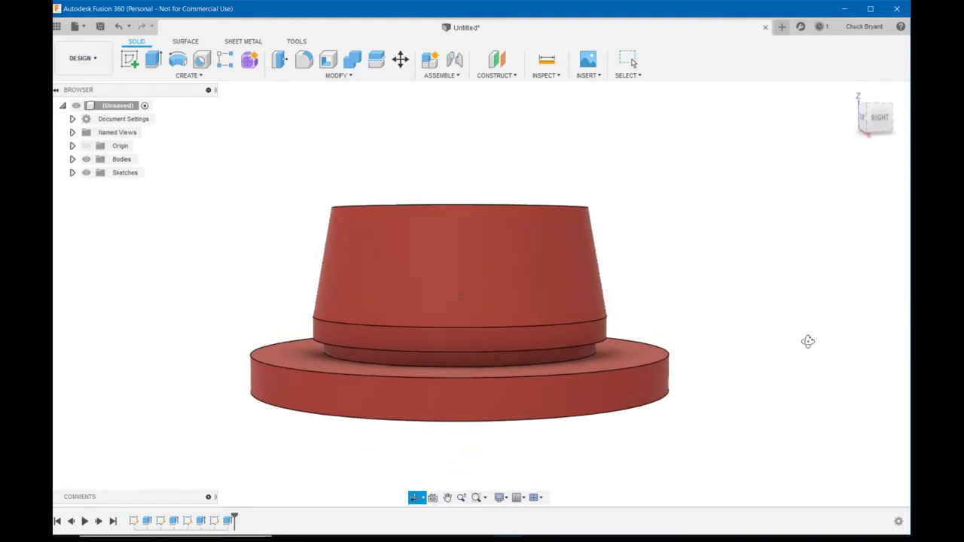
{"action": "key", "text": "Escape"}
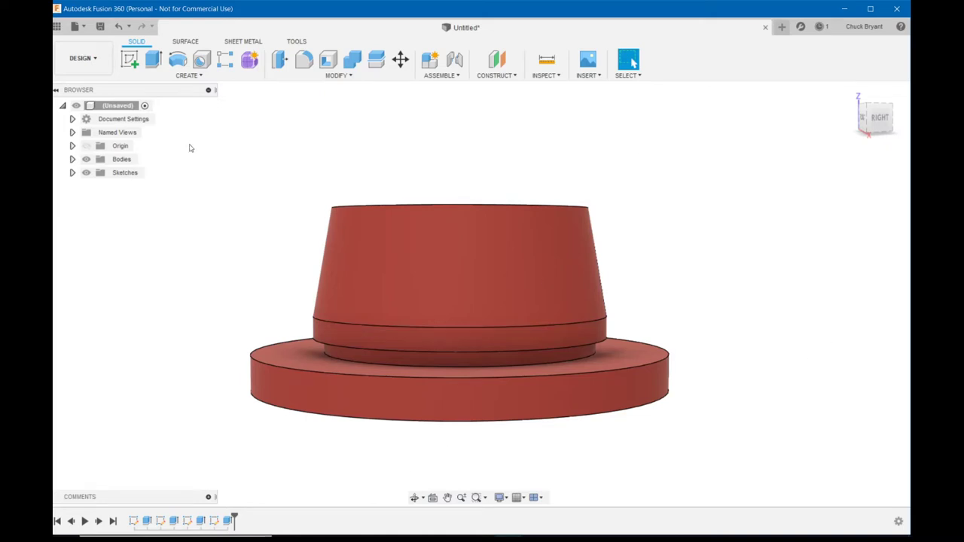
In Change Parameters, set the HeightBottomTaper expression from 15 mm to 8 mm.
{"action": "left_click", "coordinate": [330, 77]}
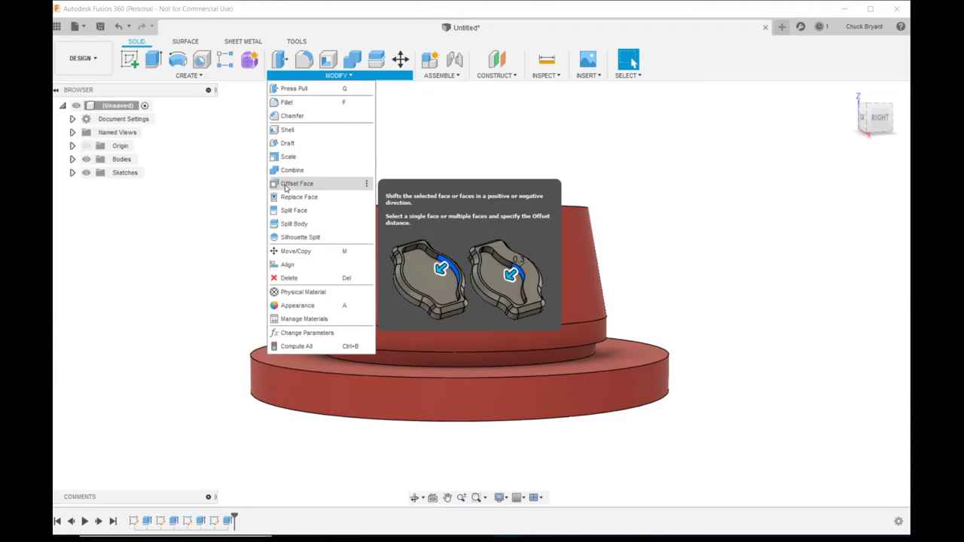
{"action": "left_click", "coordinate": [299, 333]}
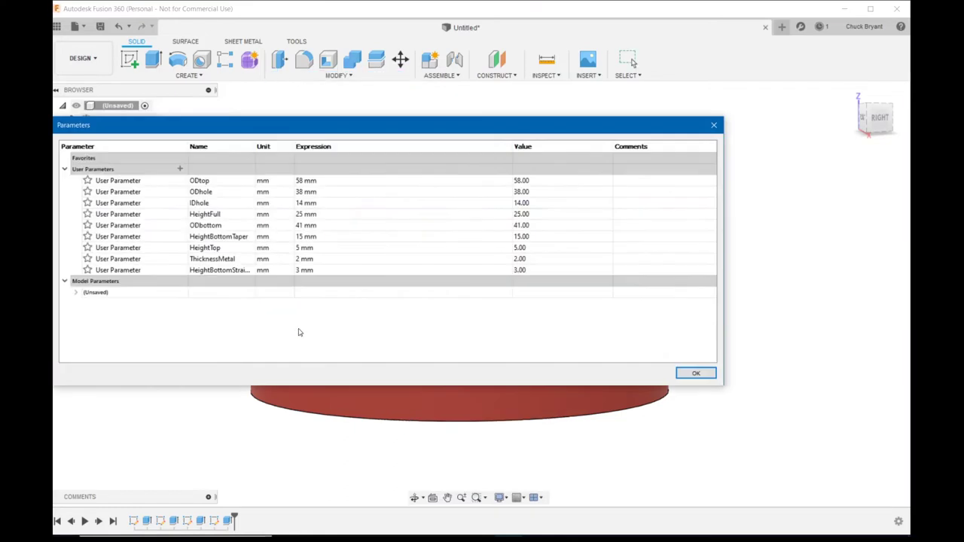
{"action": "left_click", "coordinate": [304, 235]}
{"action": "left_click", "coordinate": [305, 235]}
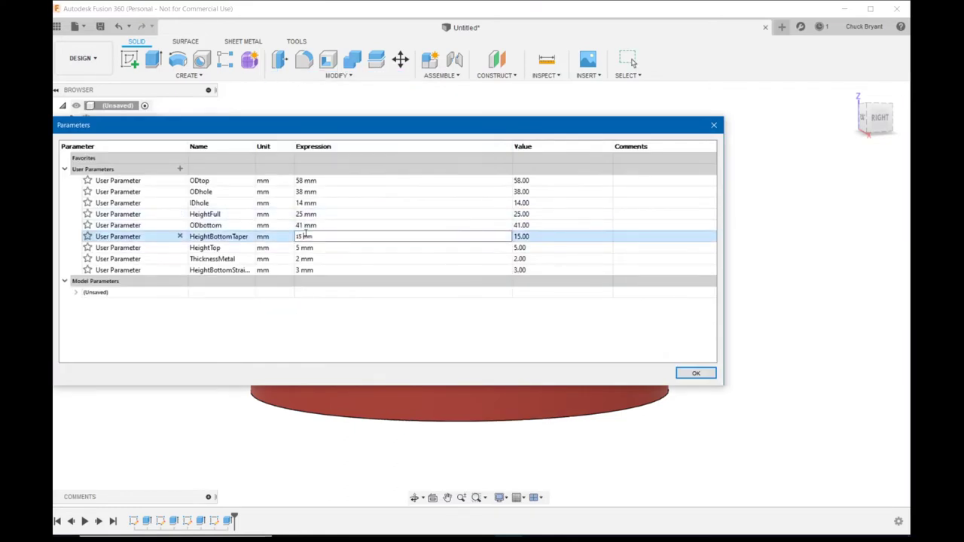
{"action": "key", "text": "BackSpace"}
{"action": "key", "text": "BackSpace"}
{"action": "key", "text": "BackSpace"}
{"action": "type", "text": "8"}
{"action": "key", "text": "Return"}
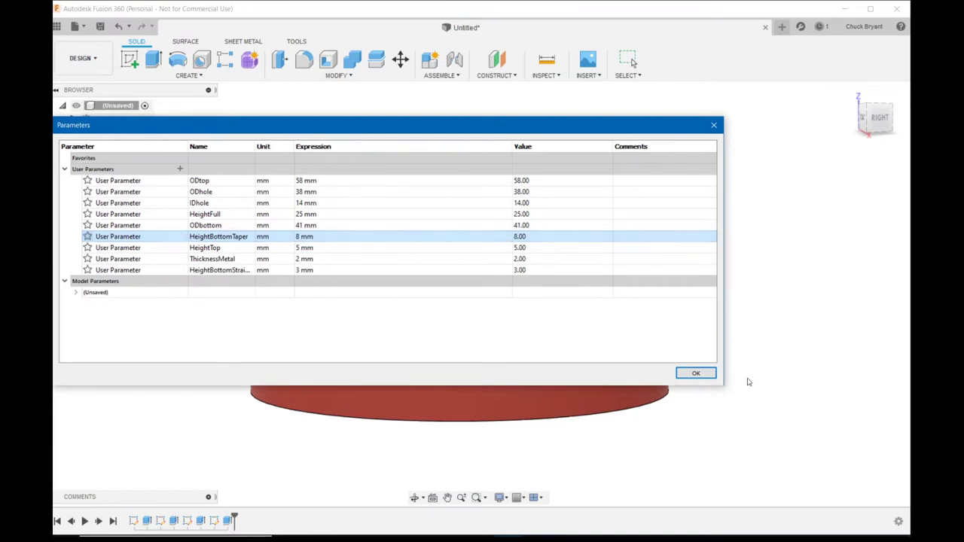
{"action": "left_click", "coordinate": [698, 373]}
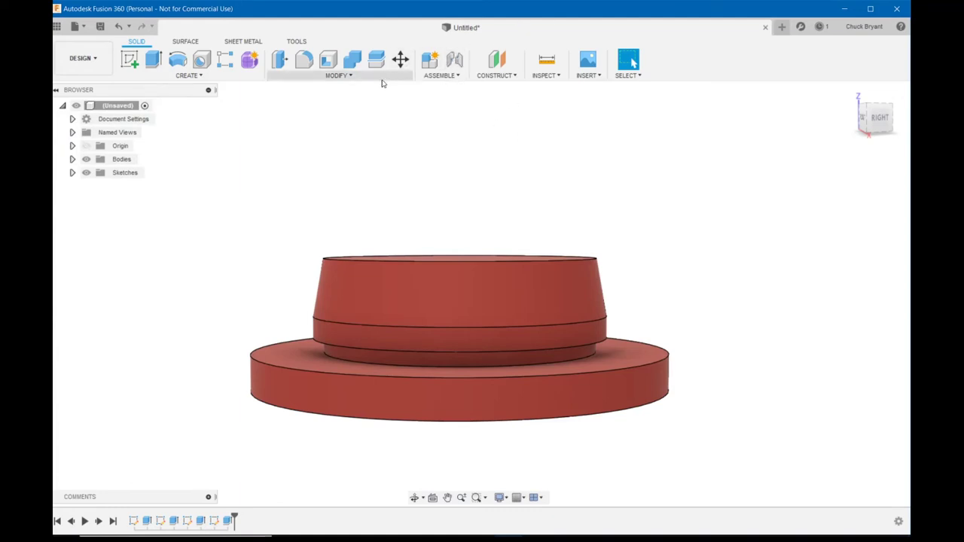
Edit the Extrude4 feature so its taper angle becomes -15°.
{"action": "mouse_move", "coordinate": [202, 515]}
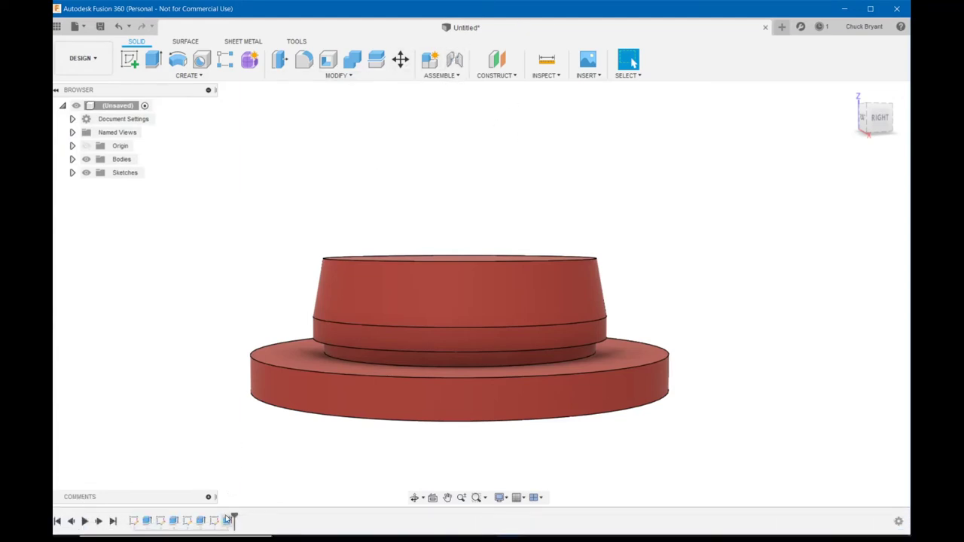
{"action": "right_click", "coordinate": [228, 522]}
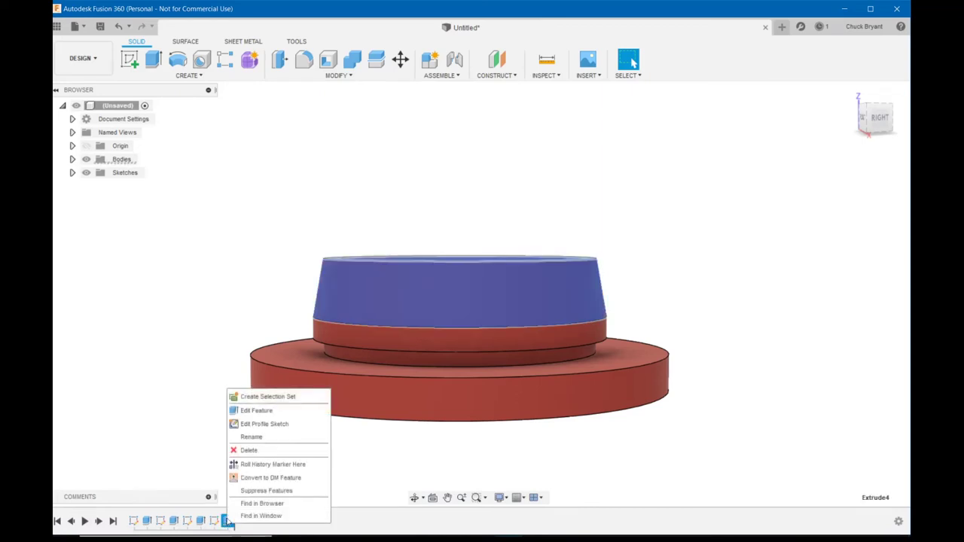
{"action": "left_click", "coordinate": [268, 412]}
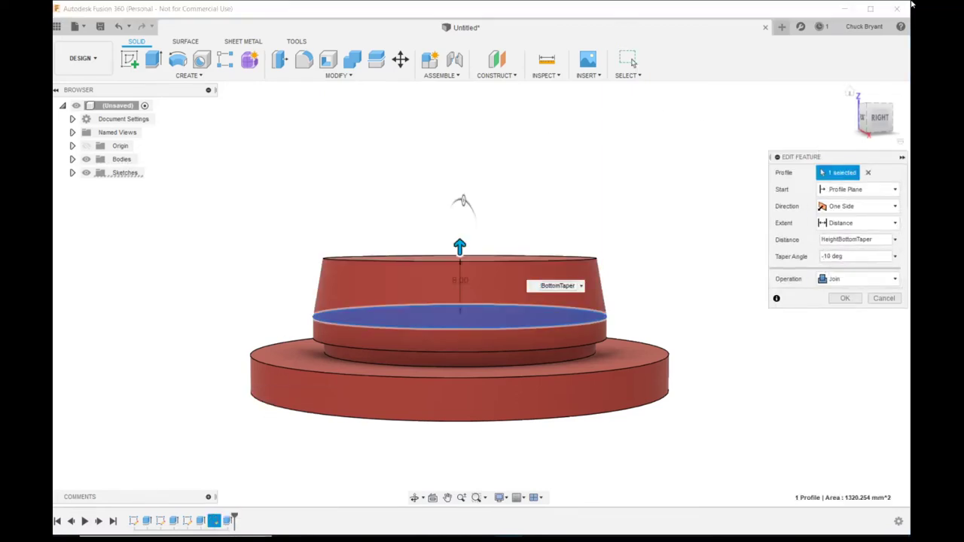
{"action": "key", "text": "Delete"}
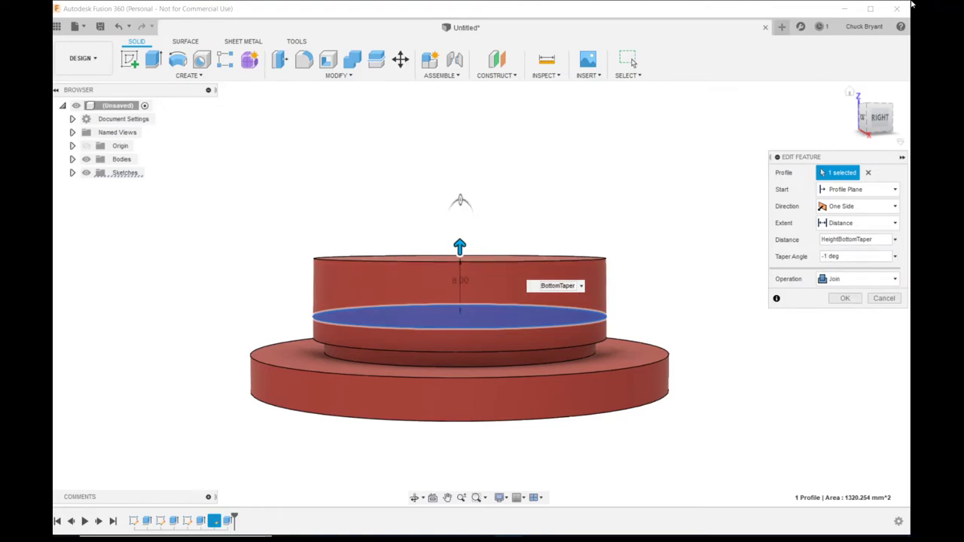
{"action": "type", "text": "5"}
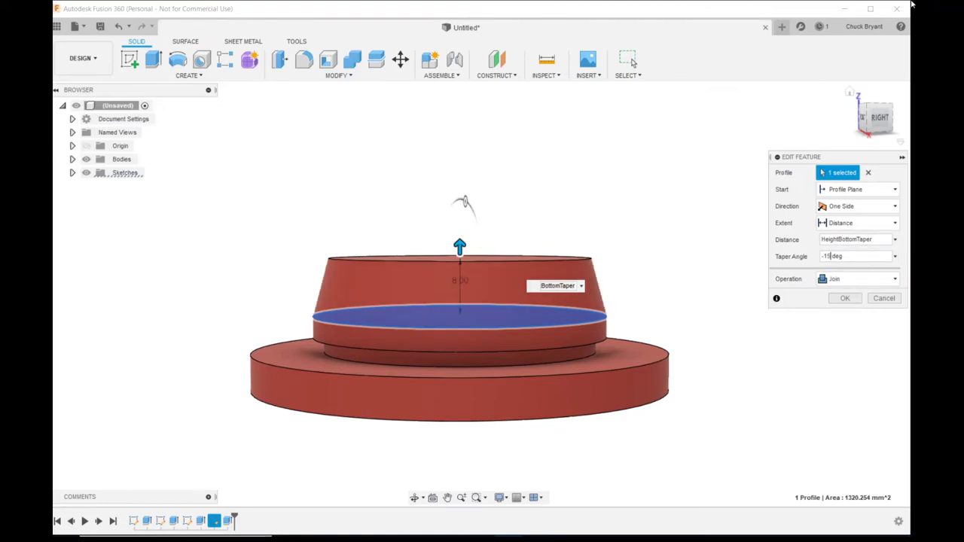
{"action": "left_click", "coordinate": [843, 298]}
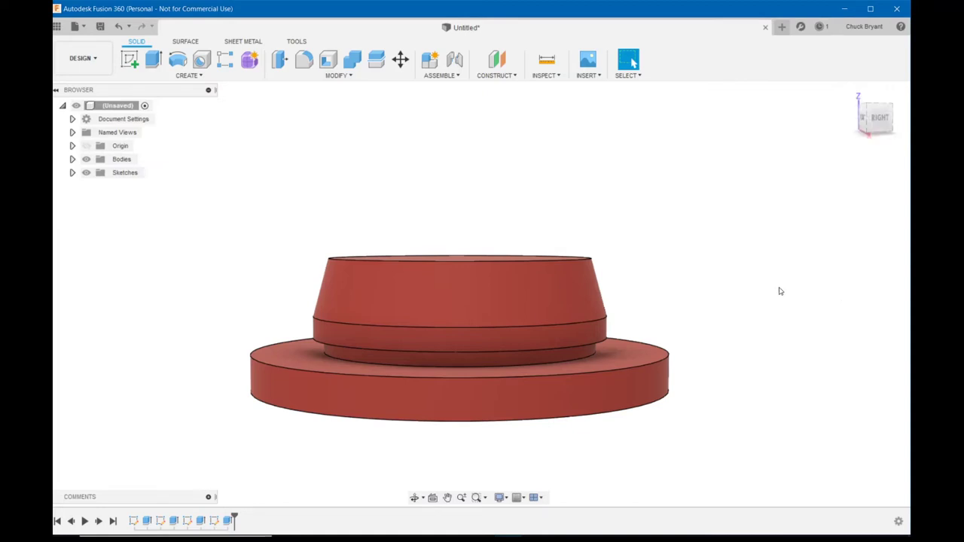
{"action": "mouse_move", "coordinate": [746, 280]}
{"action": "middle_mouse_down", "text": "shift"}
{"action": "mouse_move", "coordinate": [738, 274]}
{"action": "mouse_move", "coordinate": [733, 284]}
{"action": "mouse_move", "coordinate": [751, 224]}
{"action": "mouse_move", "coordinate": [736, 277]}
{"action": "middle_mouse_up", "text": "shift"}
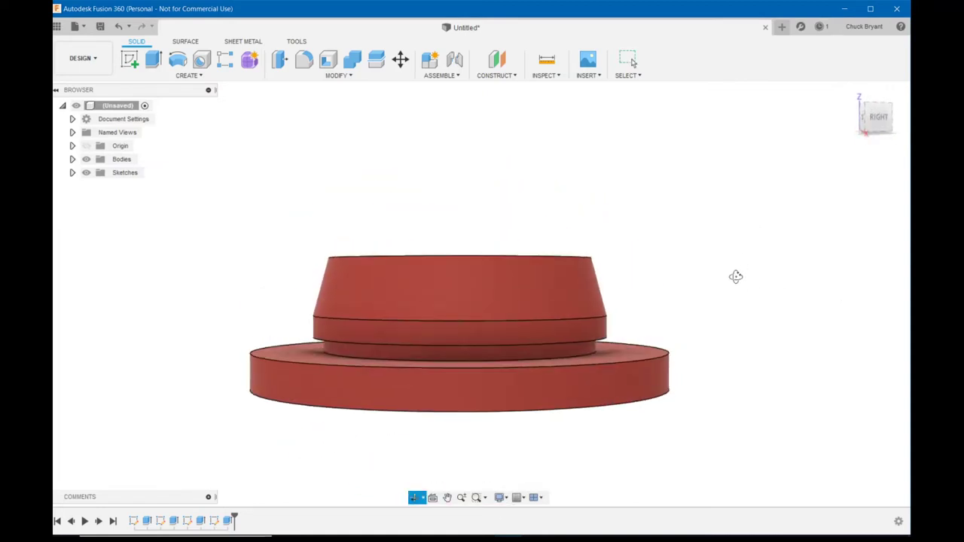
{"action": "middle_click_drag", "start_coordinate": [737, 276], "coordinate": [724, 308], "text": "shift"}
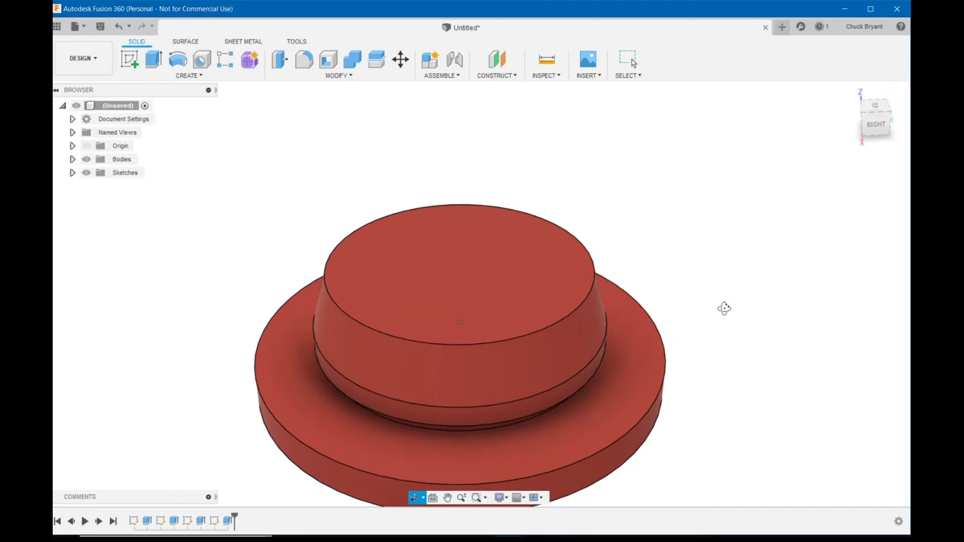
{"action": "middle_click_drag", "start_coordinate": [724, 308], "coordinate": [709, 273], "text": "shift"}
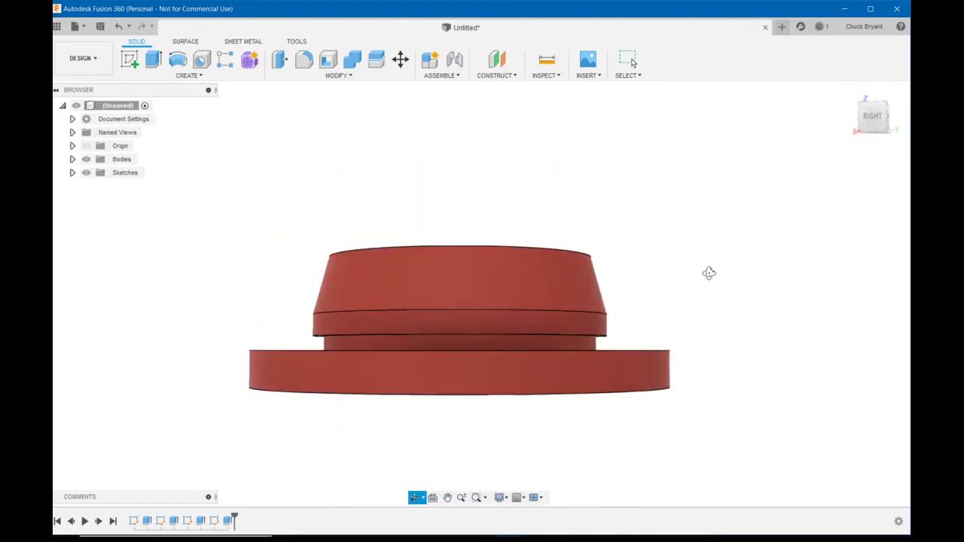
{"action": "key", "text": "Escape"}
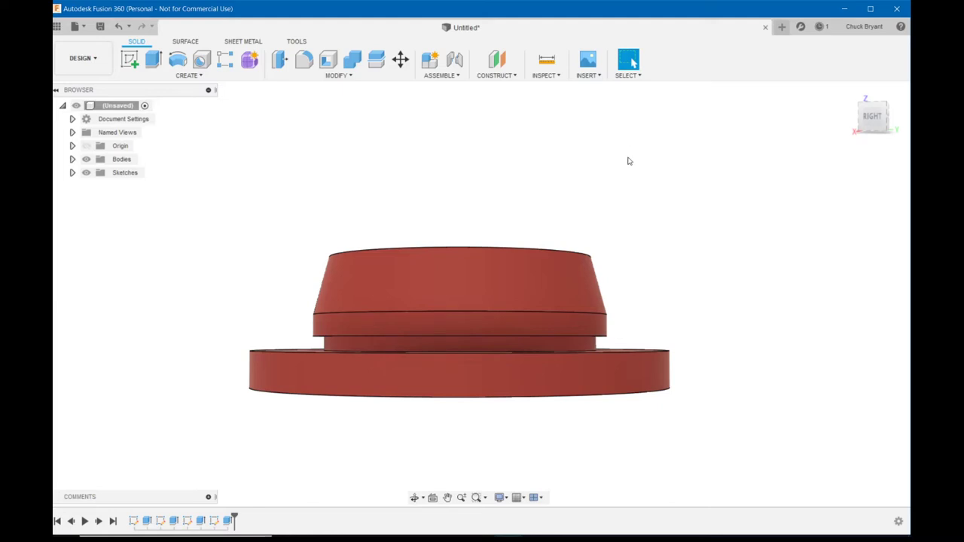
{"action": "middle_click_drag", "start_coordinate": [629, 158], "coordinate": [605, 230], "text": "shift"}
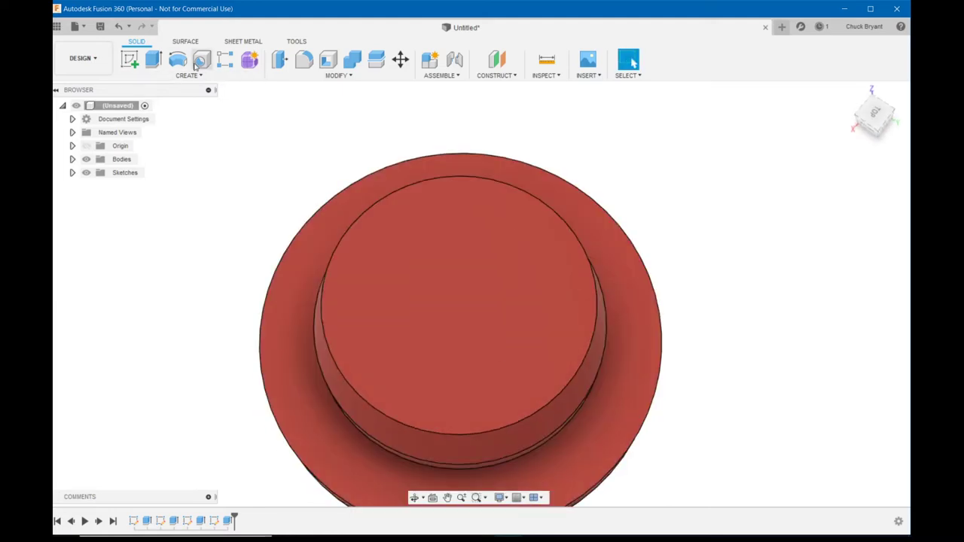
Sketch an origin-centred circle with diameter ODhole on the grommet's top face.
{"action": "left_click", "coordinate": [130, 60]}
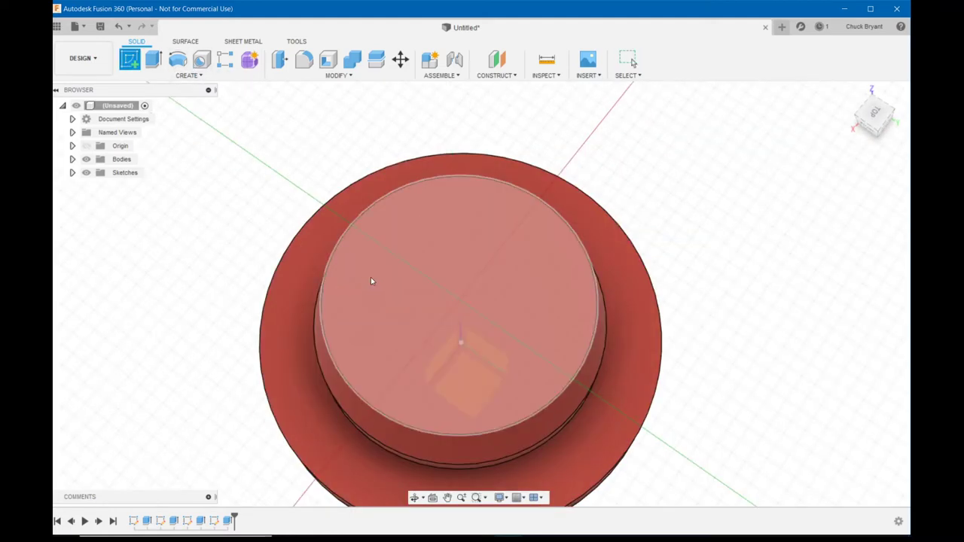
{"action": "left_click", "coordinate": [456, 306]}
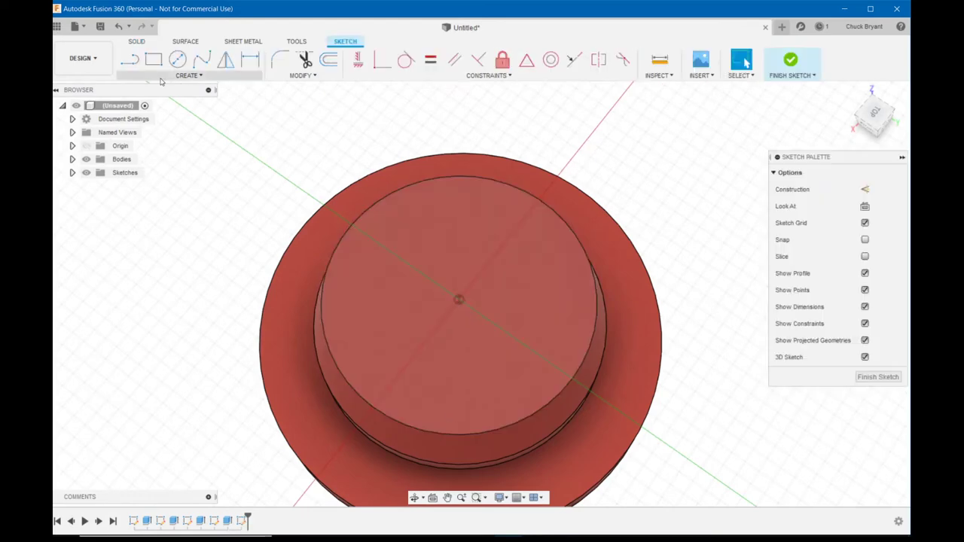
{"action": "left_click", "coordinate": [178, 60]}
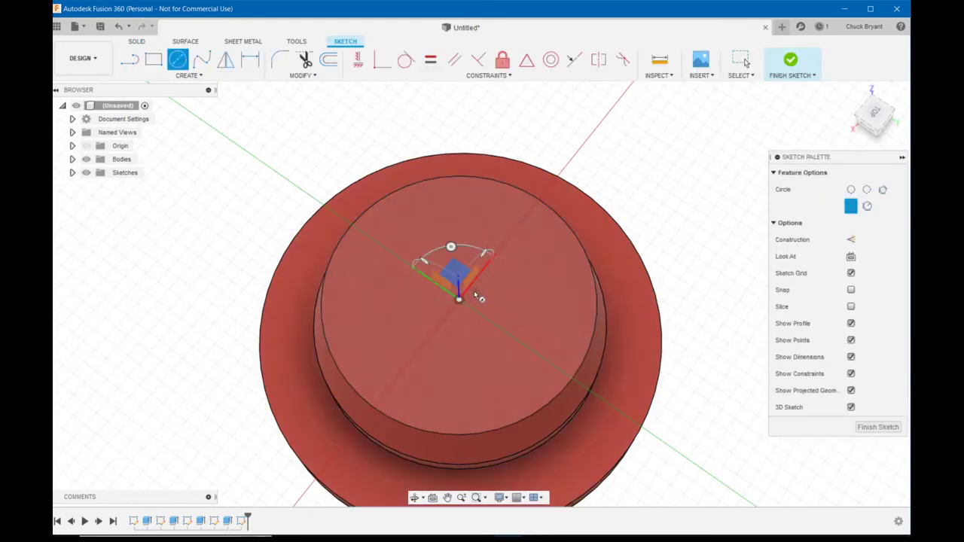
{"action": "left_click", "coordinate": [460, 302]}
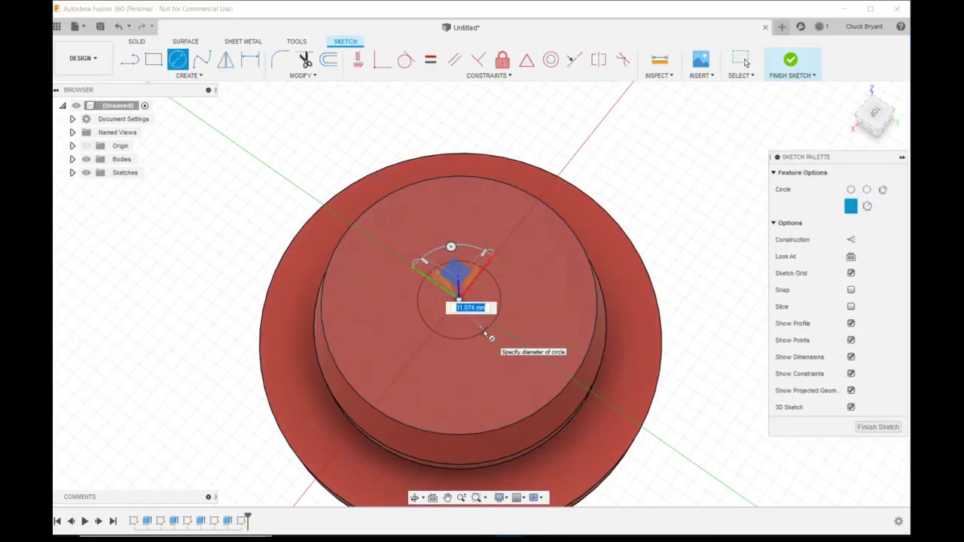
{"action": "type", "text": "od"}
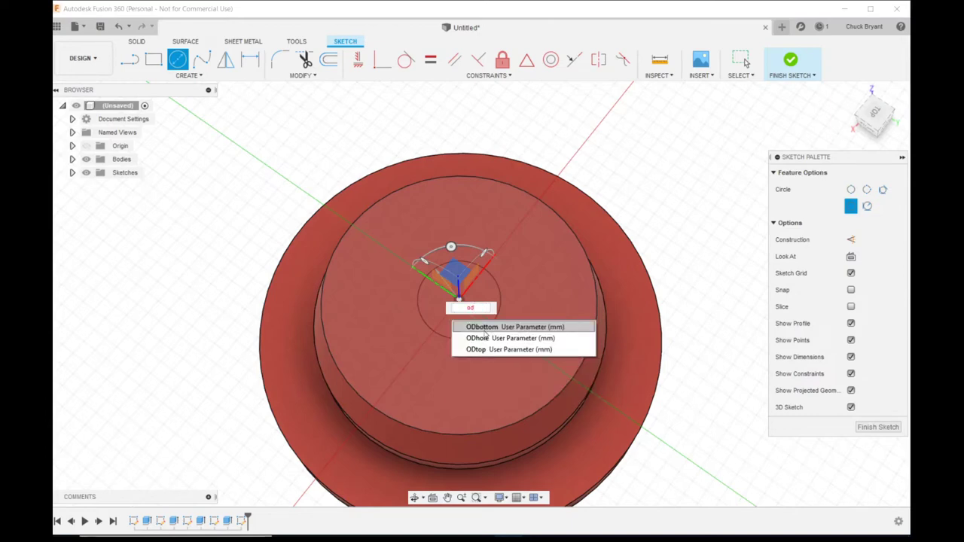
{"action": "left_click", "coordinate": [485, 338]}
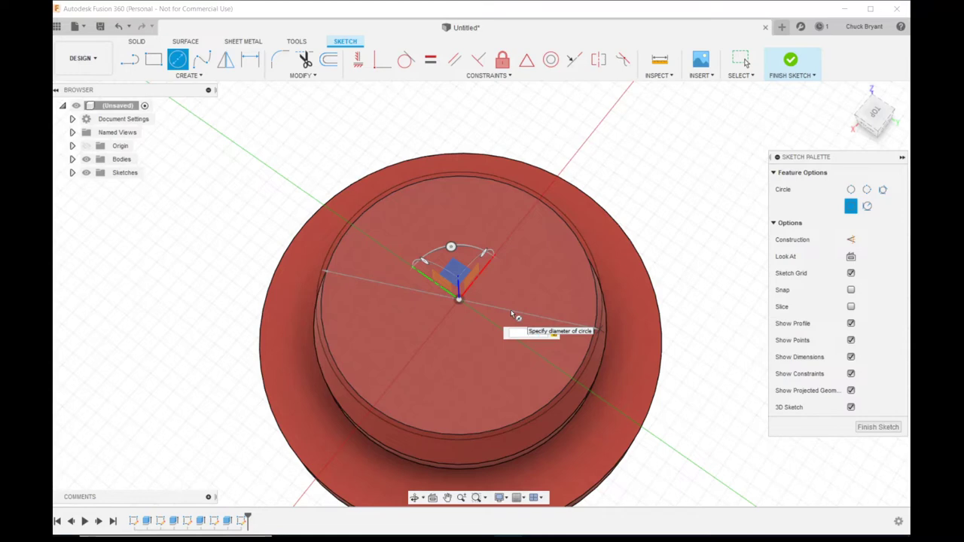
Review the model parameters in the Change Parameters dialog.
{"action": "left_click", "coordinate": [295, 78]}
{"action": "left_click", "coordinate": [301, 182]}
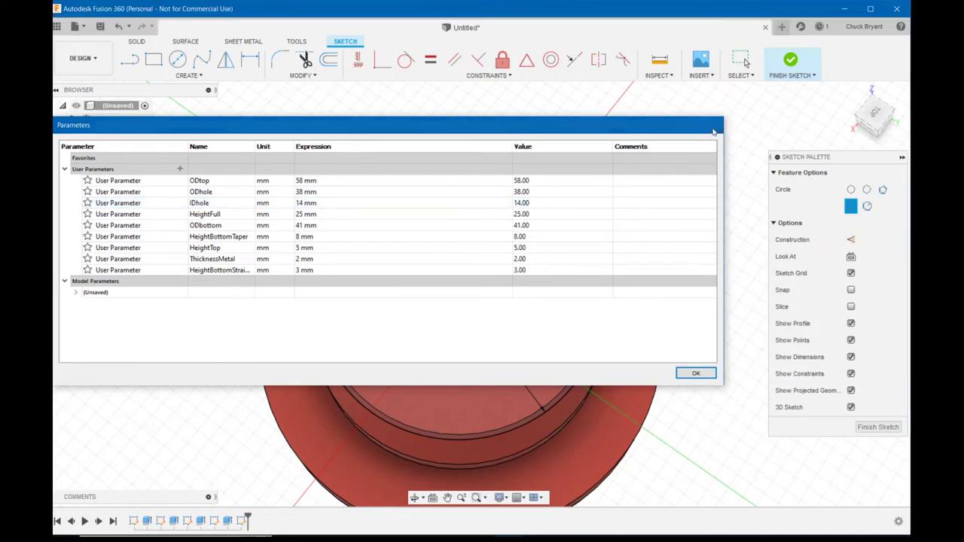
{"action": "left_click", "coordinate": [713, 127]}
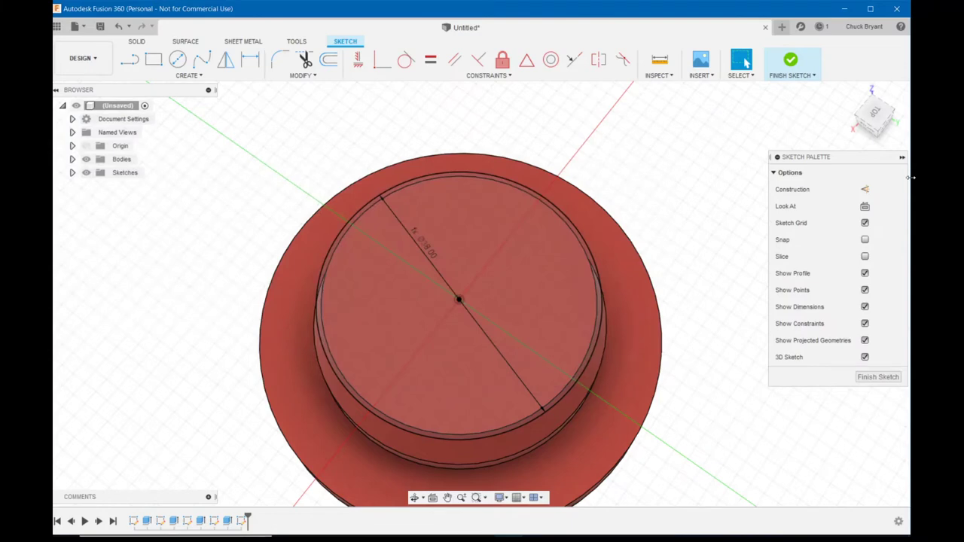
Replace the ODhole circle with a 14 mm IDhole circle centred on the origin.
{"action": "key", "text": "ctrl+z"}
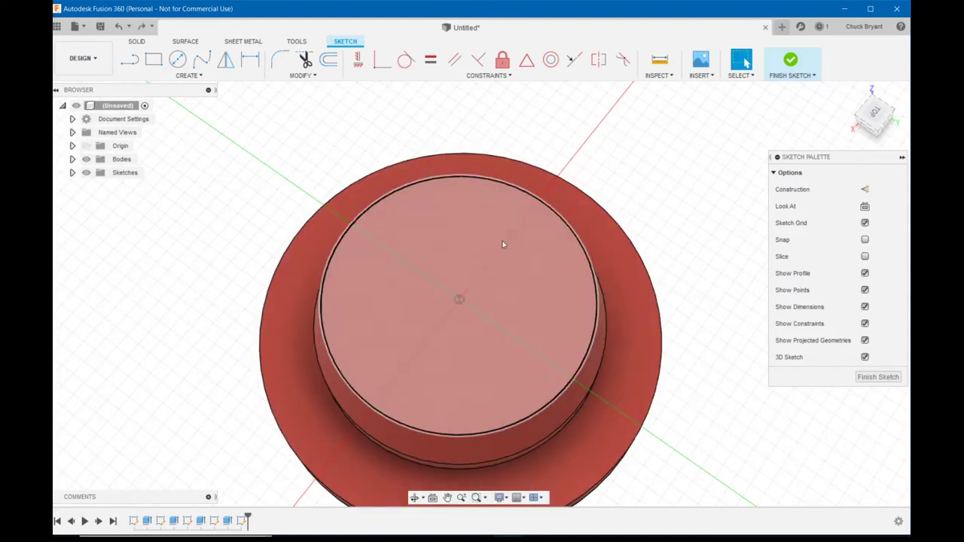
{"action": "key", "text": "c"}
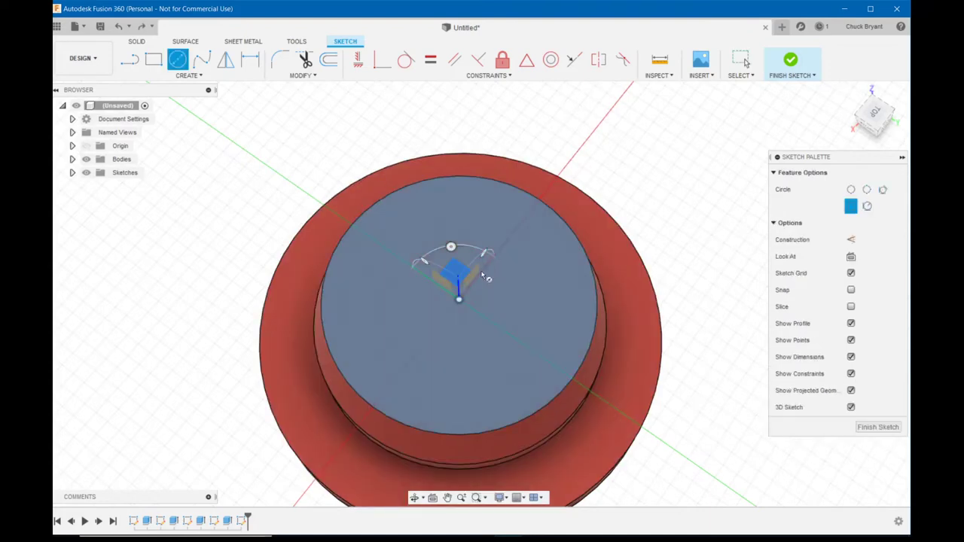
{"action": "left_click", "coordinate": [460, 307]}
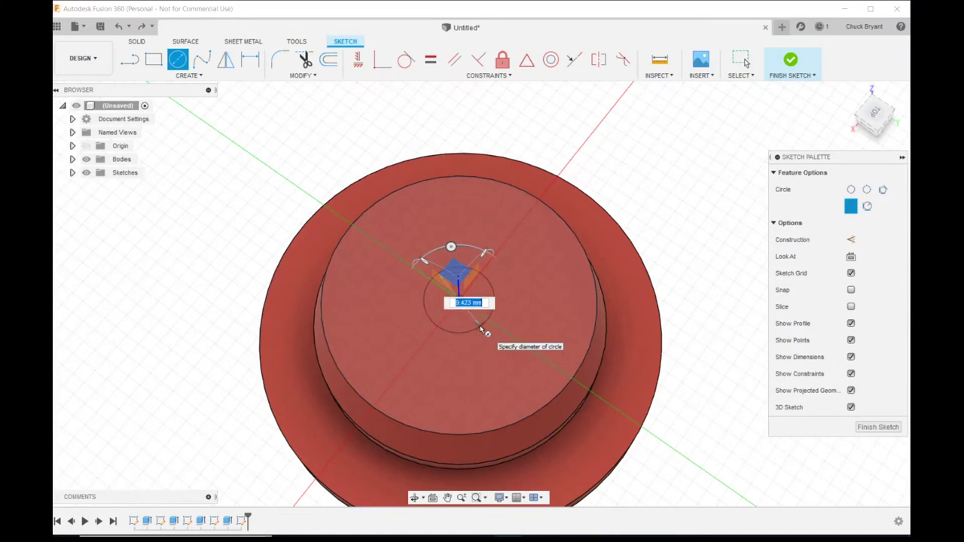
{"action": "type", "text": "ho"}
{"action": "key", "text": "Tab"}
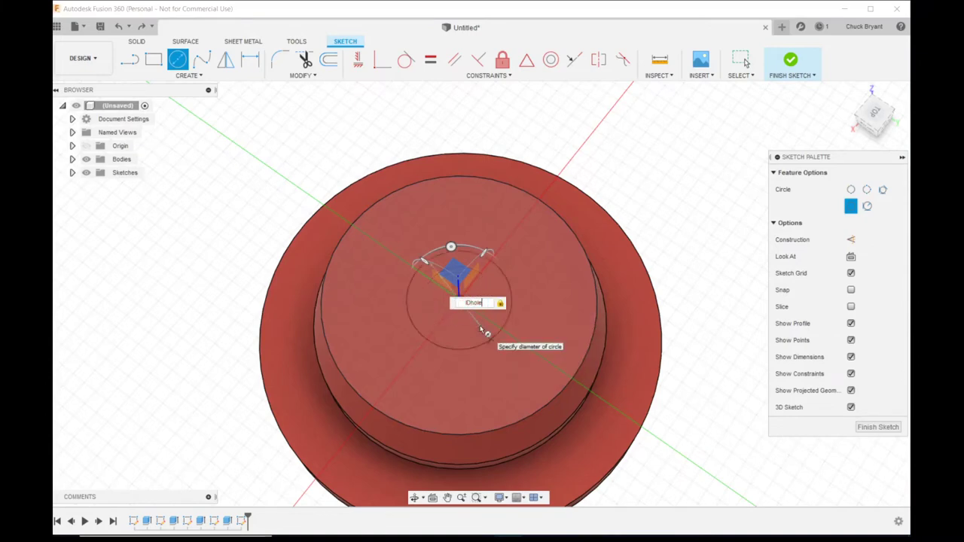
{"action": "key", "text": "Return"}
{"action": "key", "text": "Escape"}
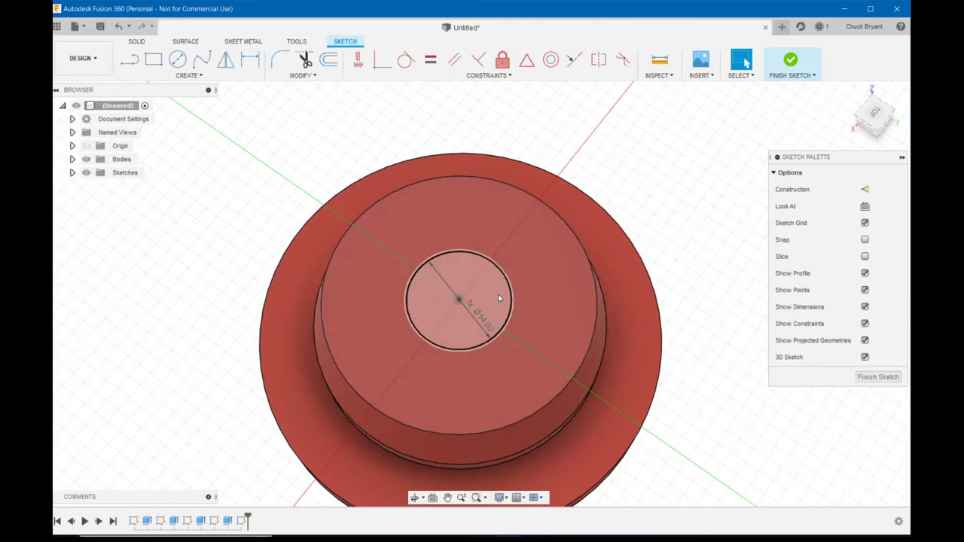
{"action": "key", "text": "e"}
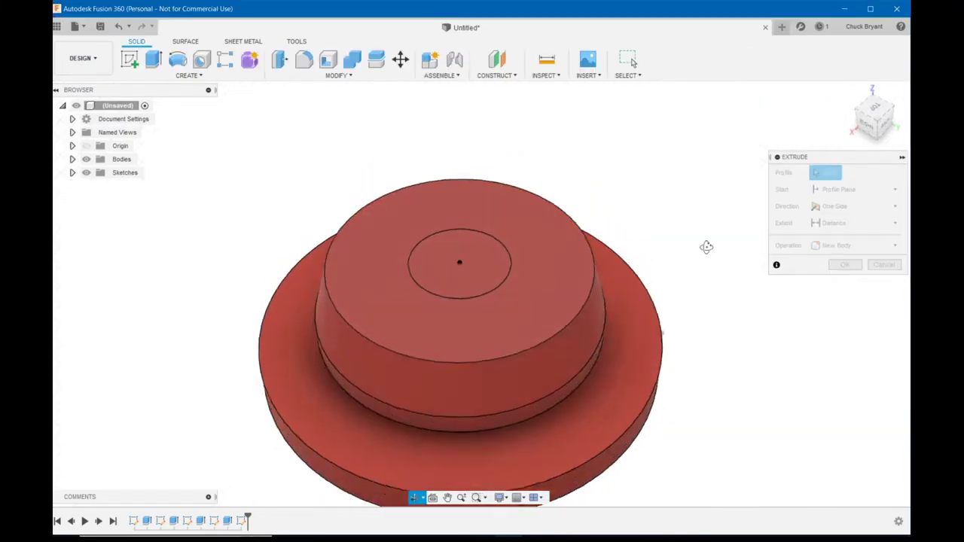
Cut the IDhole circle as a hole with extent To Object, ending at the large flat face.
{"action": "left_click", "coordinate": [485, 247]}
{"action": "left_click_drag", "start_coordinate": [463, 218], "coordinate": [450, 536]}
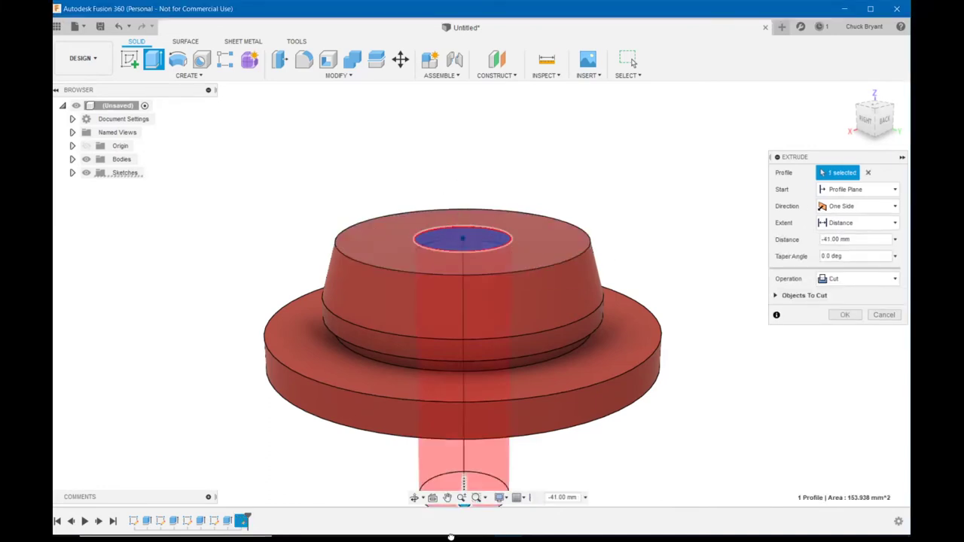
{"action": "middle_click_drag", "start_coordinate": [780, 395], "coordinate": [710, 362], "text": "shift"}
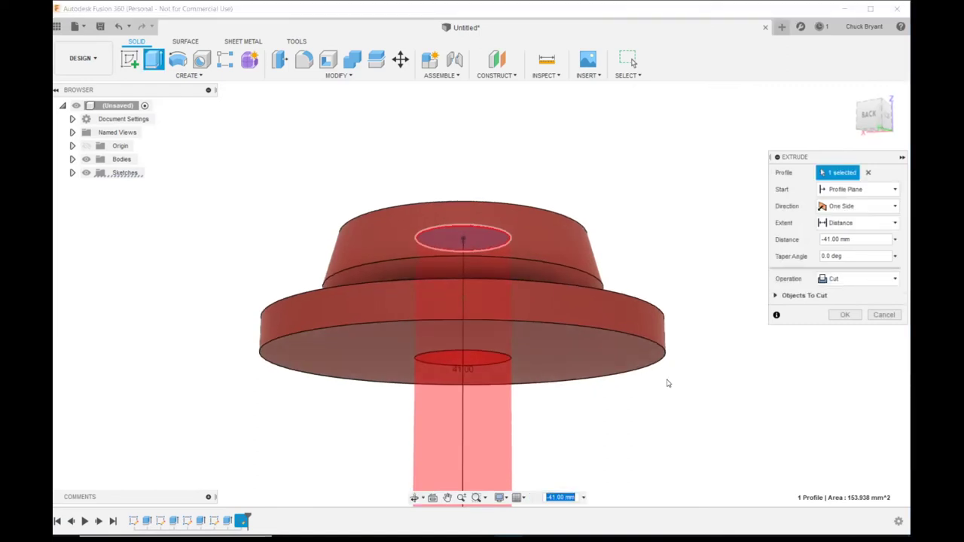
{"action": "middle_click_drag", "start_coordinate": [667, 384], "coordinate": [671, 338], "text": "shift"}
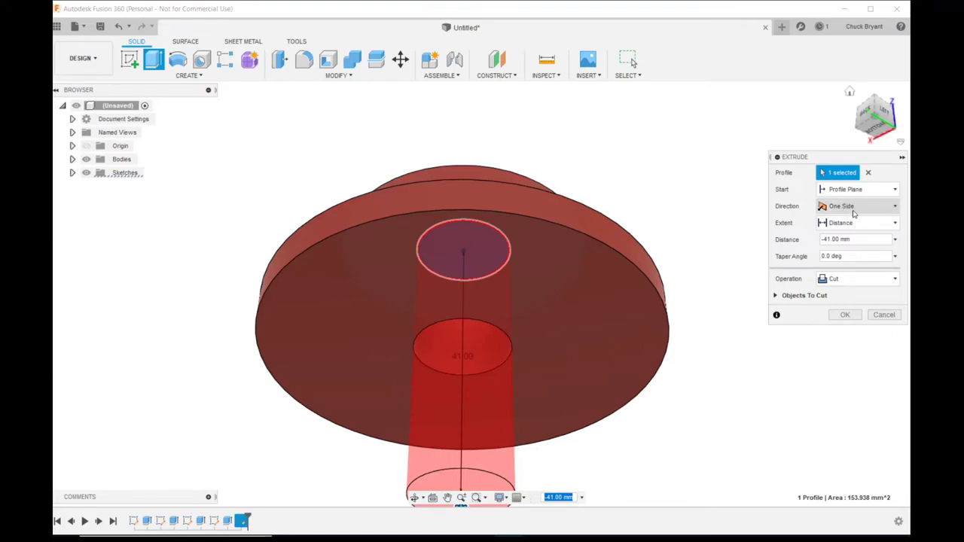
{"action": "left_click", "coordinate": [893, 225]}
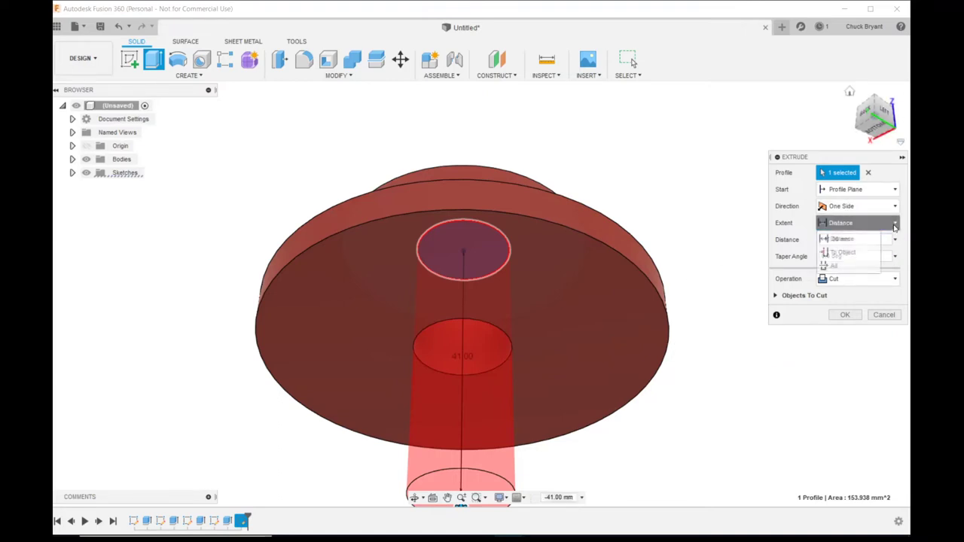
{"action": "left_click", "coordinate": [844, 253]}
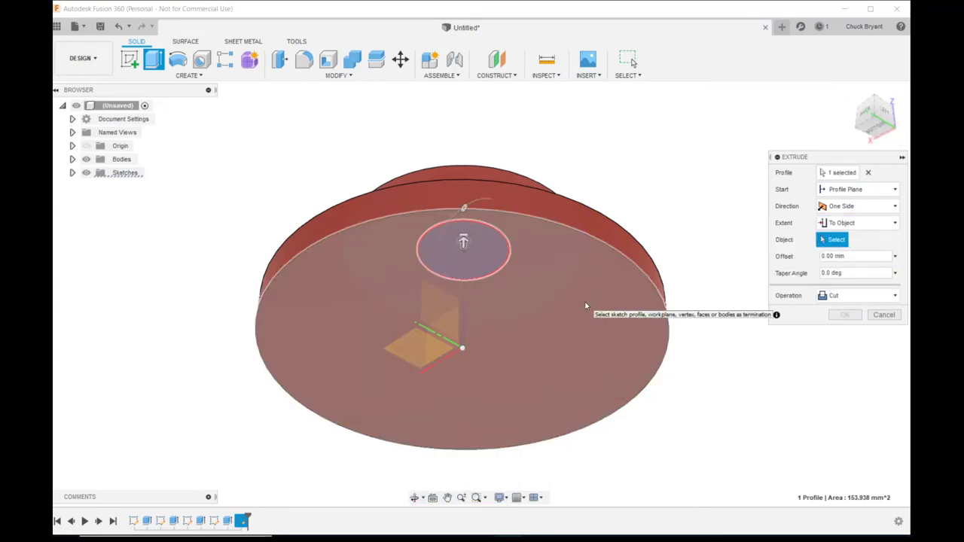
{"action": "left_click", "coordinate": [586, 304]}
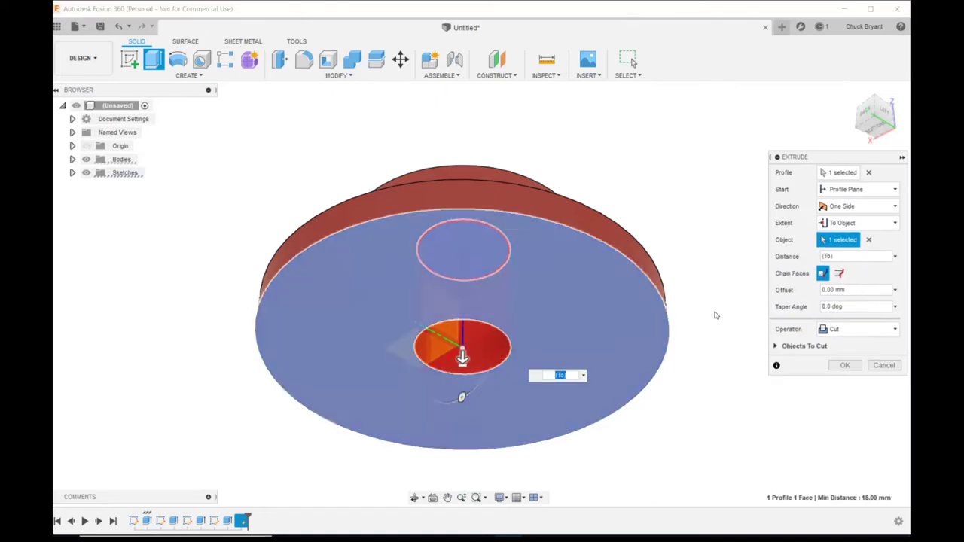
{"action": "left_click", "coordinate": [847, 364]}
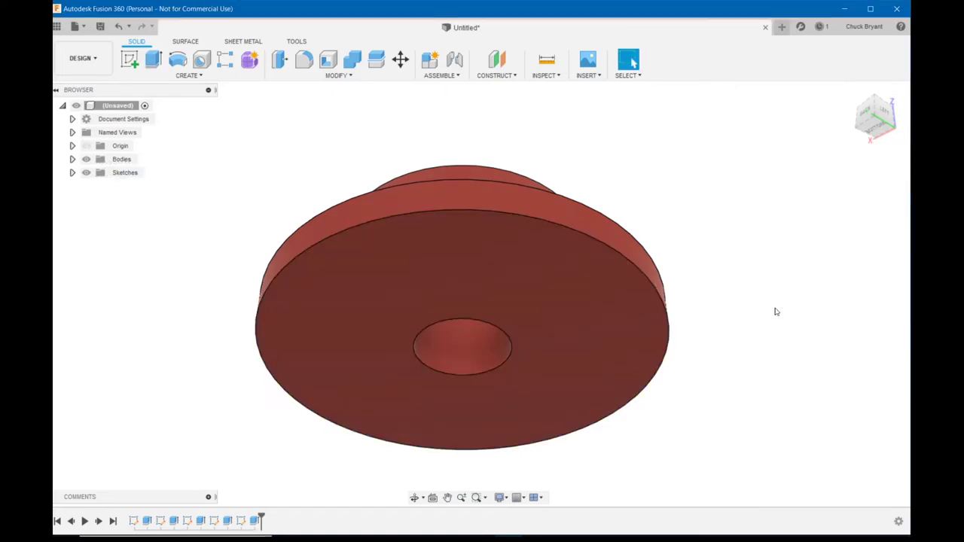
{"action": "middle_click_drag", "start_coordinate": [703, 263], "coordinate": [705, 288], "text": "shift"}
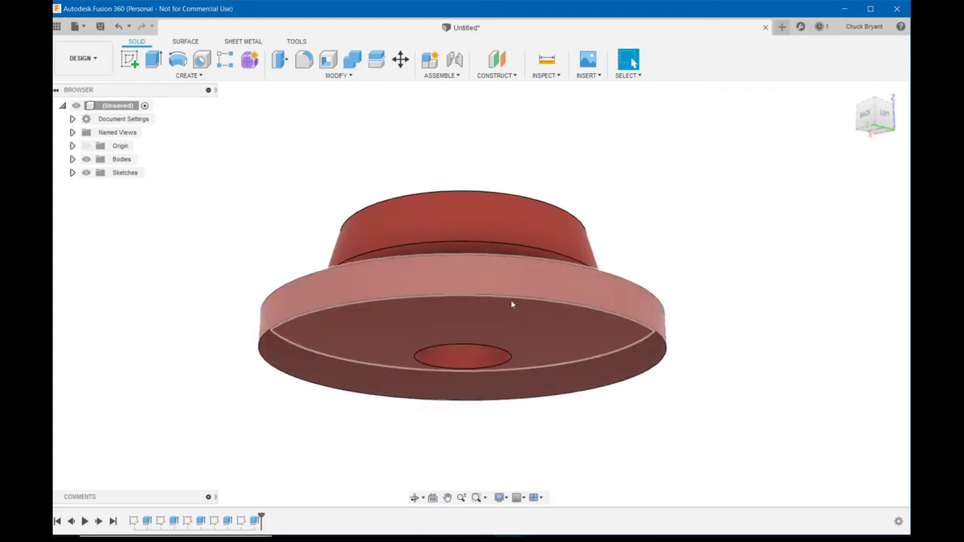
{"action": "mouse_move", "coordinate": [816, 166]}
{"action": "middle_mouse_down", "text": "shift"}
{"action": "mouse_move", "coordinate": [800, 179]}
{"action": "mouse_move", "coordinate": [798, 169]}
{"action": "middle_mouse_up", "text": "shift"}
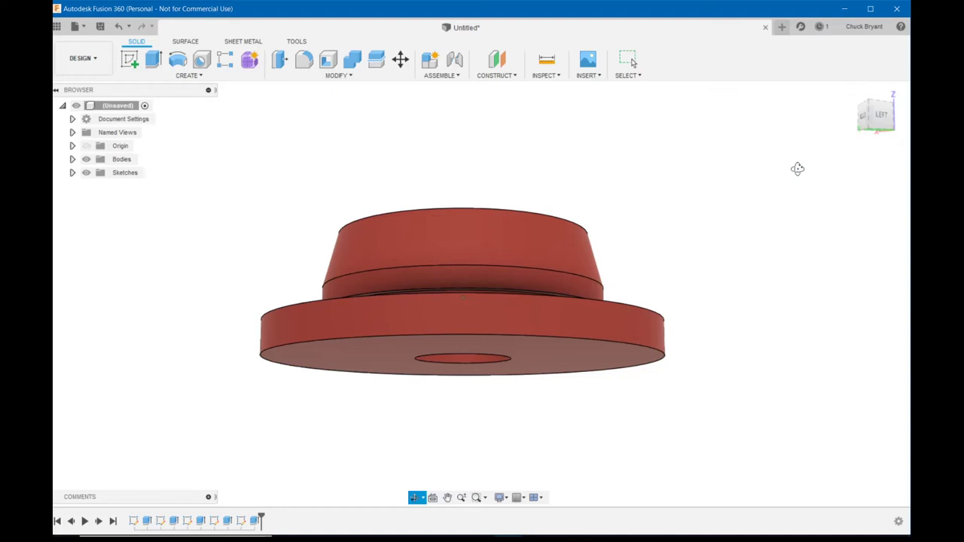
{"action": "middle_click_drag", "start_coordinate": [797, 169], "coordinate": [753, 219], "text": "shift"}
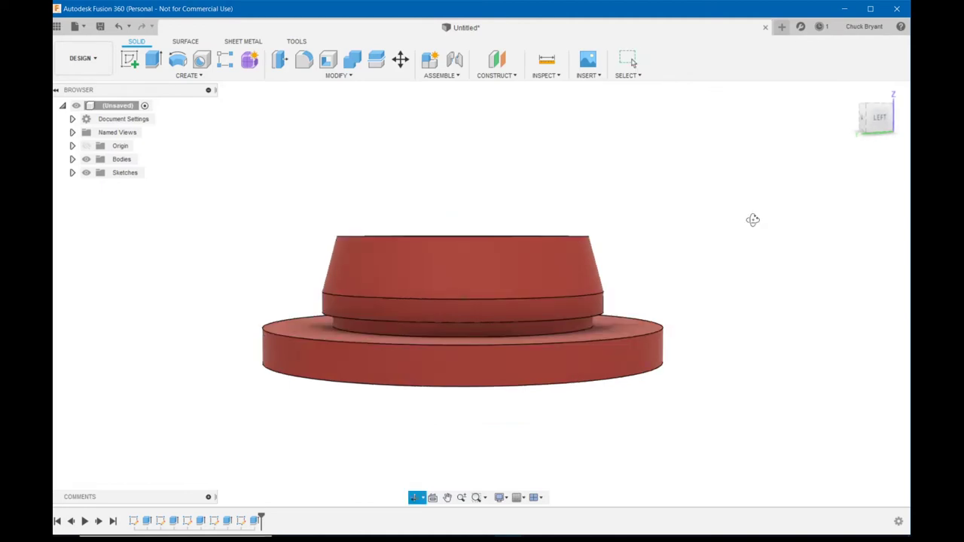
{"action": "middle_click_drag", "start_coordinate": [754, 218], "coordinate": [749, 199], "text": "shift"}
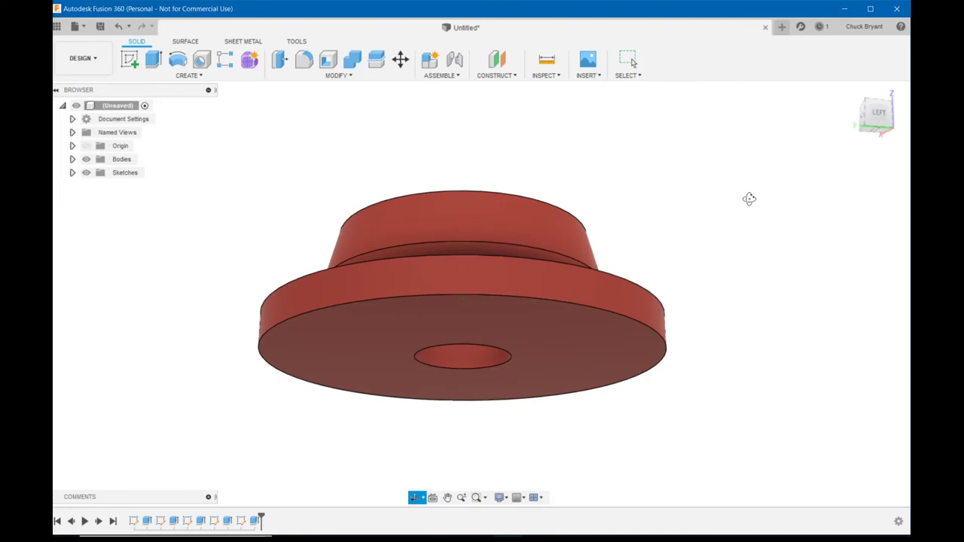
{"action": "middle_click_drag", "start_coordinate": [749, 199], "coordinate": [741, 249], "text": "shift"}
{"action": "key", "text": "Escape"}
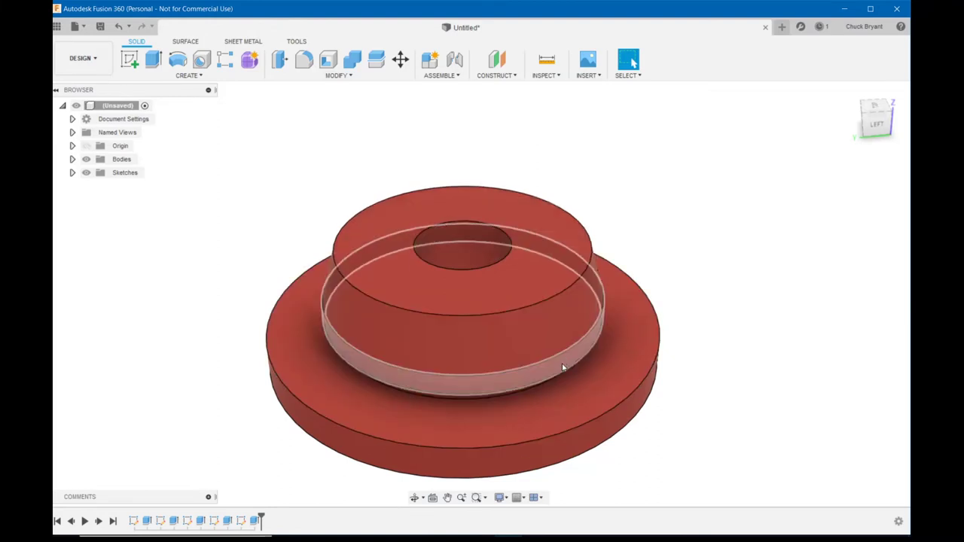
{"action": "middle_click_drag", "start_coordinate": [713, 306], "coordinate": [726, 238], "text": "shift"}
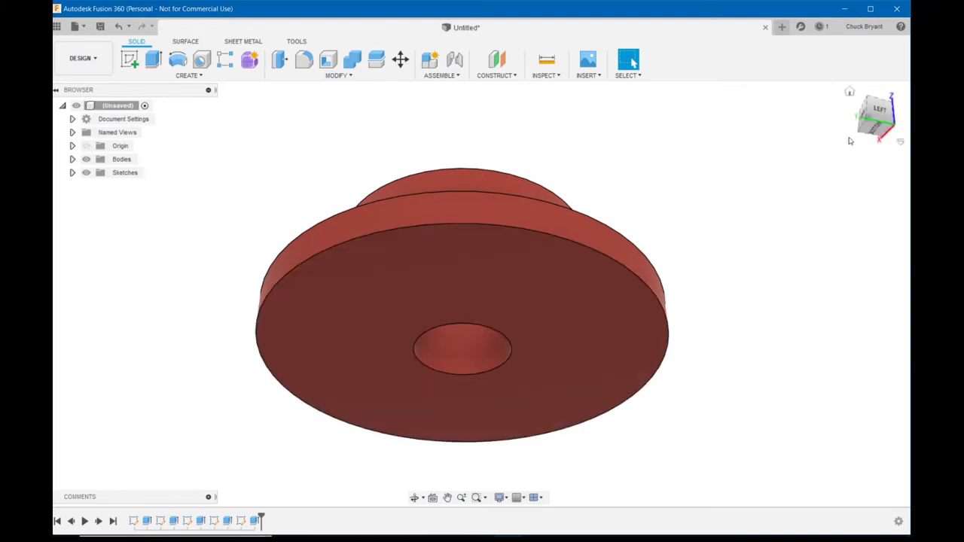
{"action": "middle_click_drag", "start_coordinate": [713, 162], "coordinate": [739, 35], "text": "shift"}
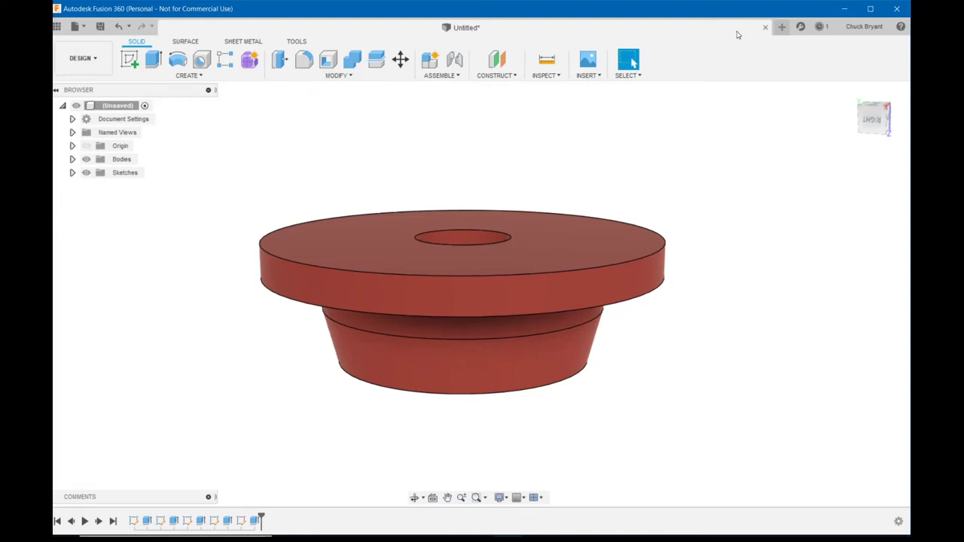
{"action": "middle_click_drag", "start_coordinate": [657, 131], "coordinate": [657, 140], "text": "shift"}
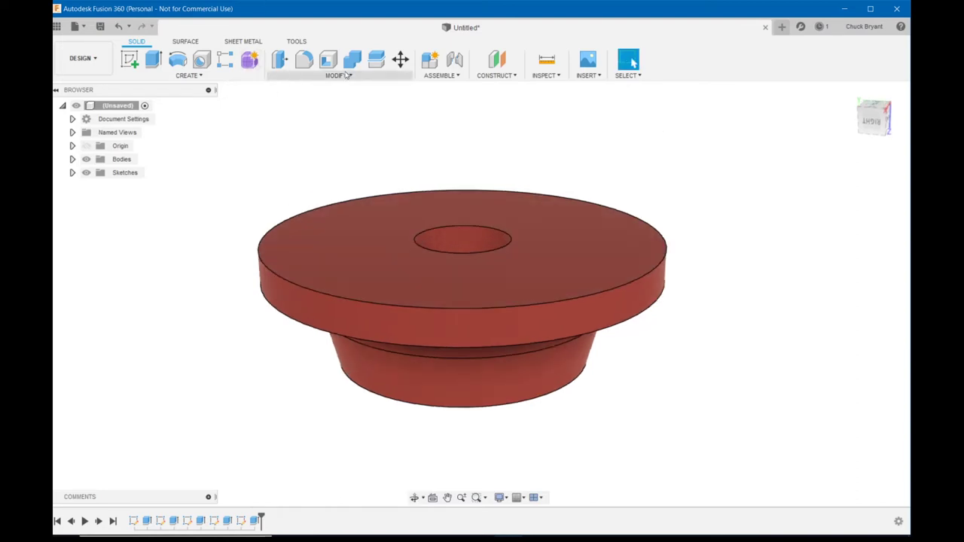
Apply a 3 mm fillet to the flange's outer edge and inspect the rounded result.
{"action": "left_click", "coordinate": [304, 60]}
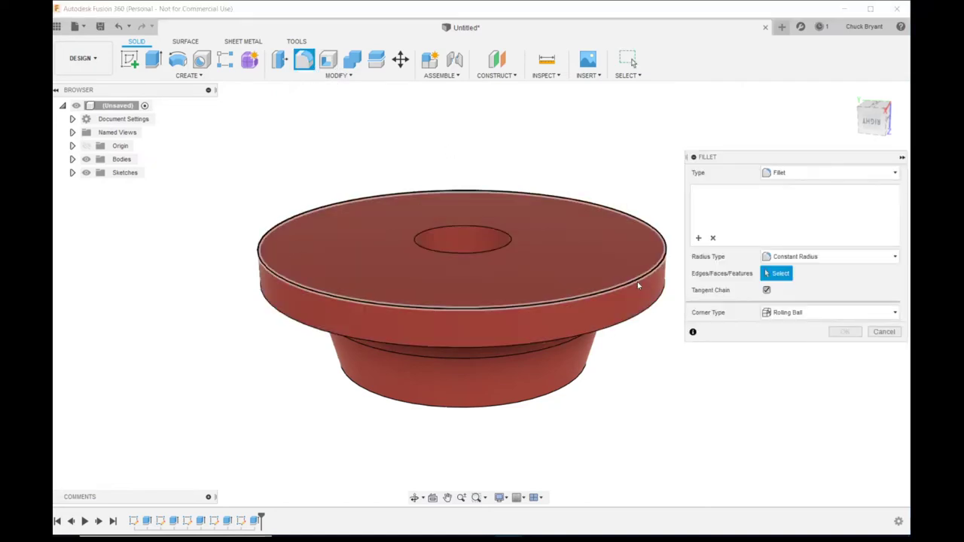
{"action": "left_click", "coordinate": [637, 285]}
{"action": "type", "text": "3"}
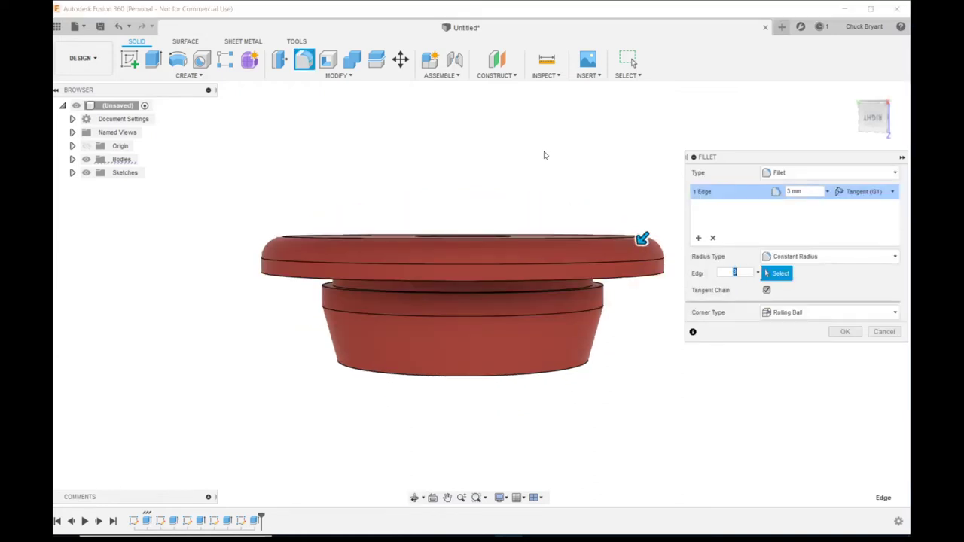
{"action": "left_click", "coordinate": [845, 332]}
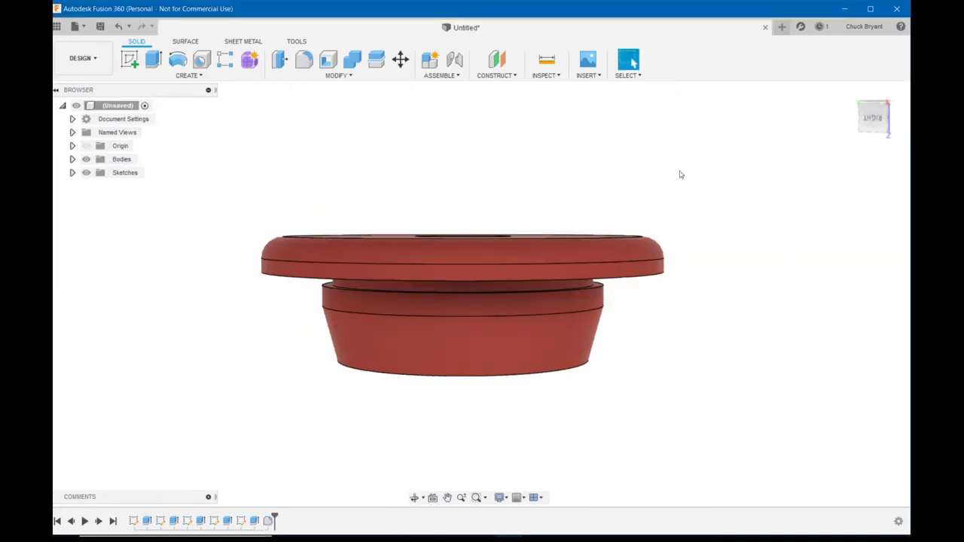
{"action": "key", "text": "F4"}
{"action": "left_click_drag", "start_coordinate": [579, 152], "coordinate": [544, 335]}
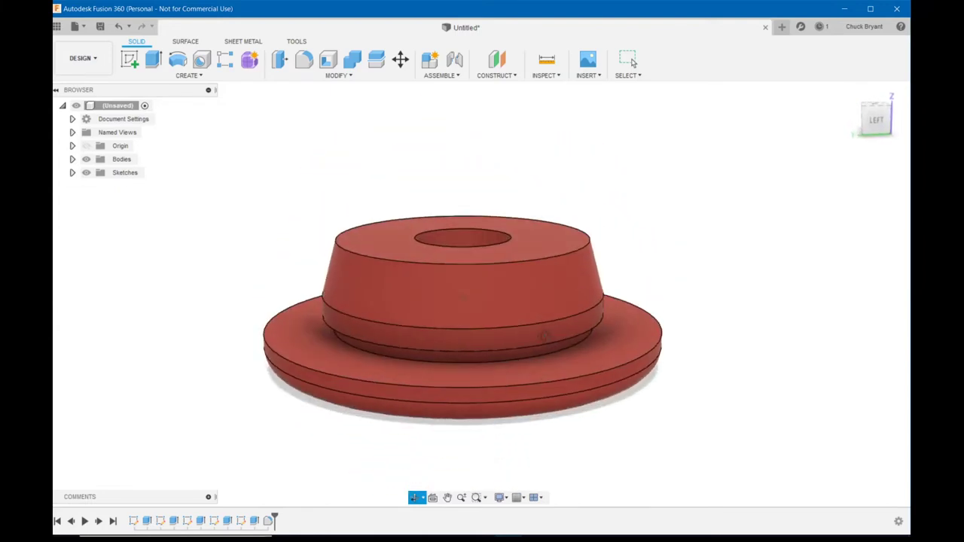
{"action": "mouse_move", "coordinate": [665, 250]}
{"action": "left_mouse_down"}
{"action": "mouse_move", "coordinate": [663, 218]}
{"action": "mouse_move", "coordinate": [652, 245]}
{"action": "left_mouse_up"}
{"action": "key", "text": "Escape"}
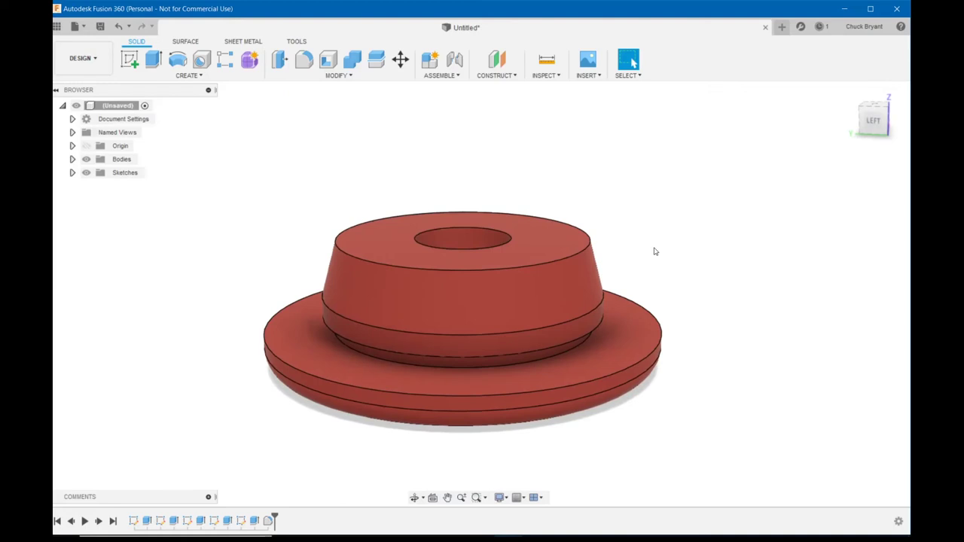
{"action": "left_click", "coordinate": [109, 36]}
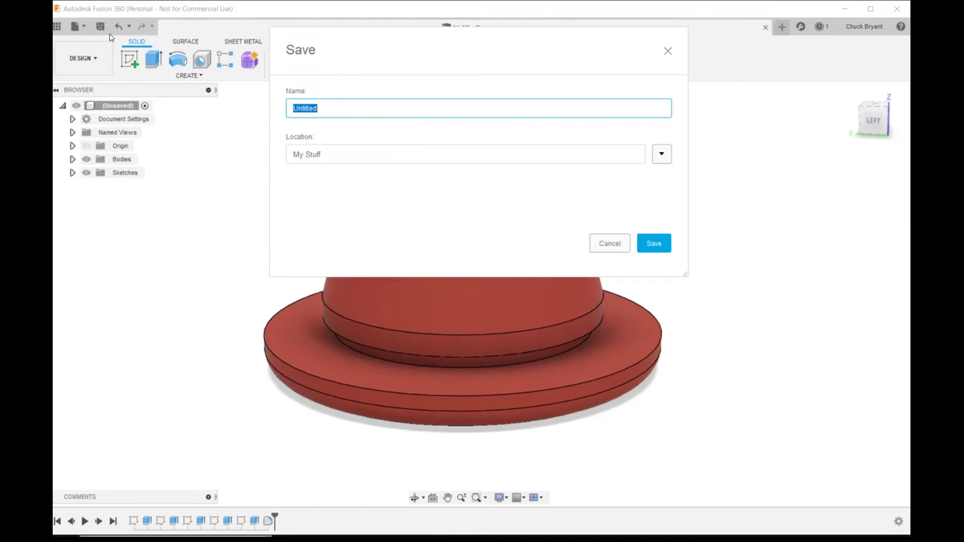
Name the design 'Jeep Wiring Grommet LR' instead of '…Rear' and save it to My Stuff.
{"action": "type", "text": "Jeep Wiring Grommet Rear"}
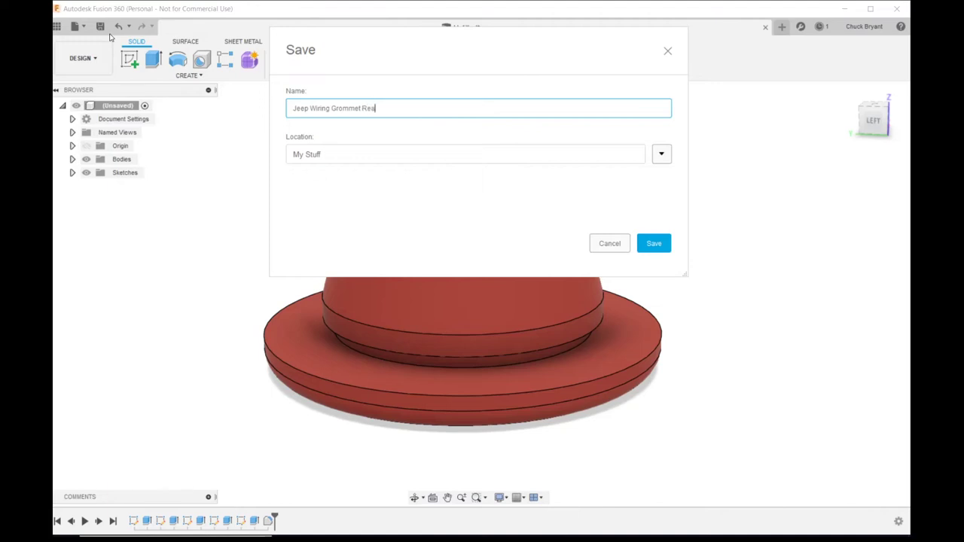
{"action": "key", "text": "BackSpace"}
{"action": "key", "text": "BackSpace"}
{"action": "key", "text": "BackSpace"}
{"action": "key", "text": "BackSpace"}
{"action": "key", "text": "BackSpace"}
{"action": "type", "text": "LR"}
{"action": "left_click", "coordinate": [649, 244]}
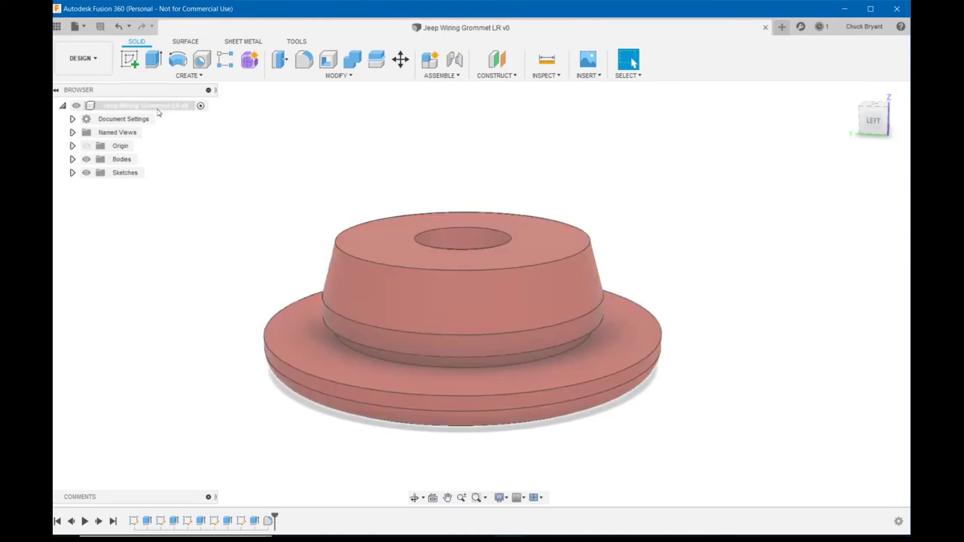
Start an STL export of the whole grommet design, accepting the default export settings.
{"action": "right_click", "coordinate": [158, 111]}
{"action": "left_click", "coordinate": [206, 249]}
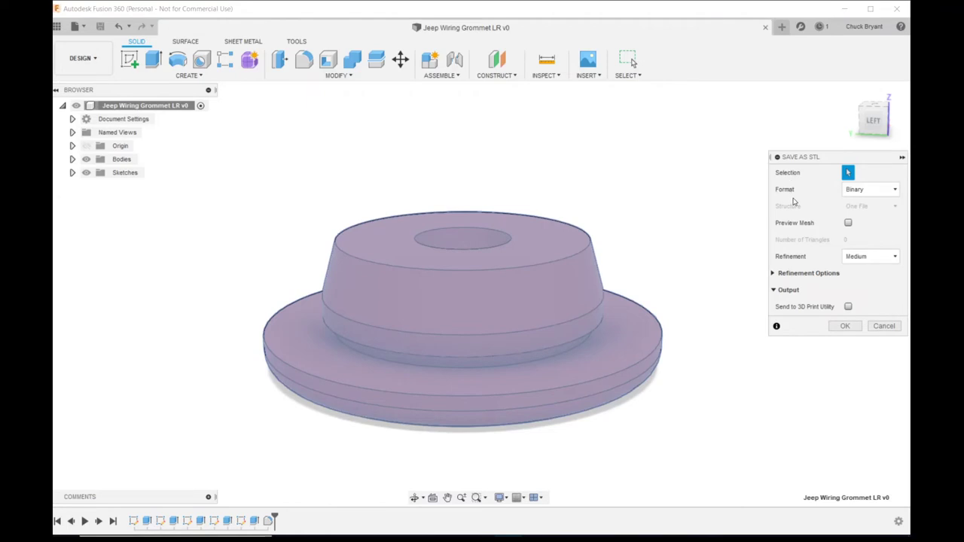
{"action": "left_click", "coordinate": [845, 326]}
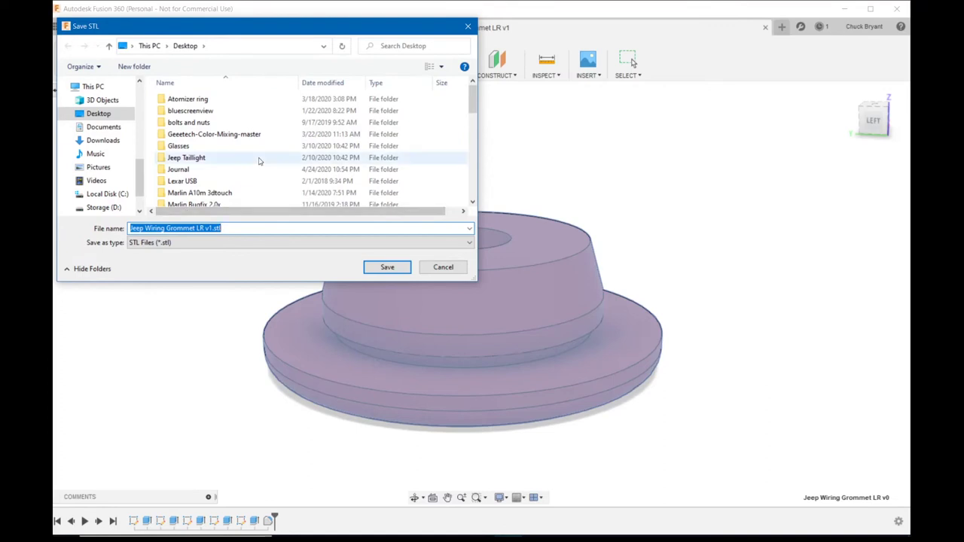
Save Jeep Wiring Grommet LR v1.stl into the Jeep Taillight folder and minimise Fusion.
{"action": "scroll", "coordinate": [260, 160], "scroll_direction": "down", "scroll_amount": 3}
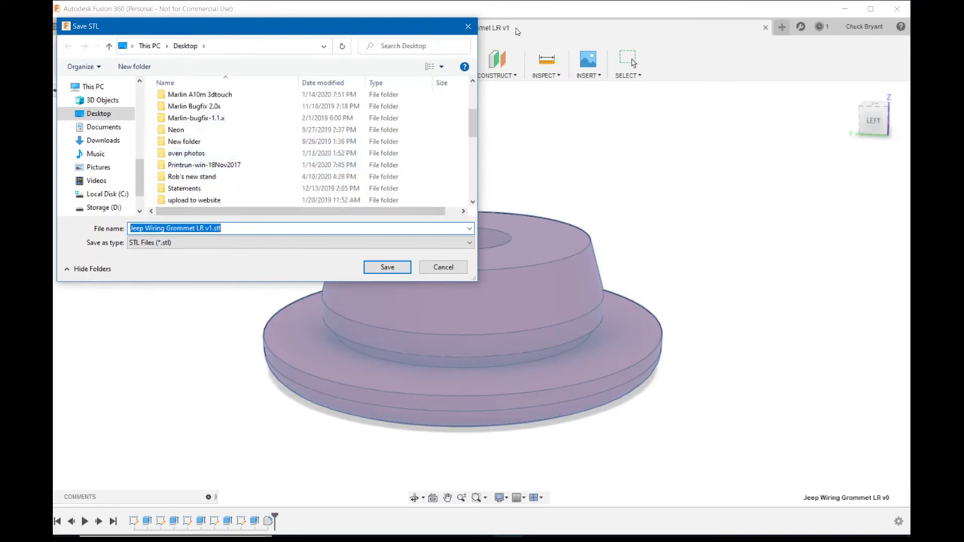
{"action": "left_click_drag", "start_coordinate": [473, 128], "coordinate": [473, 89]}
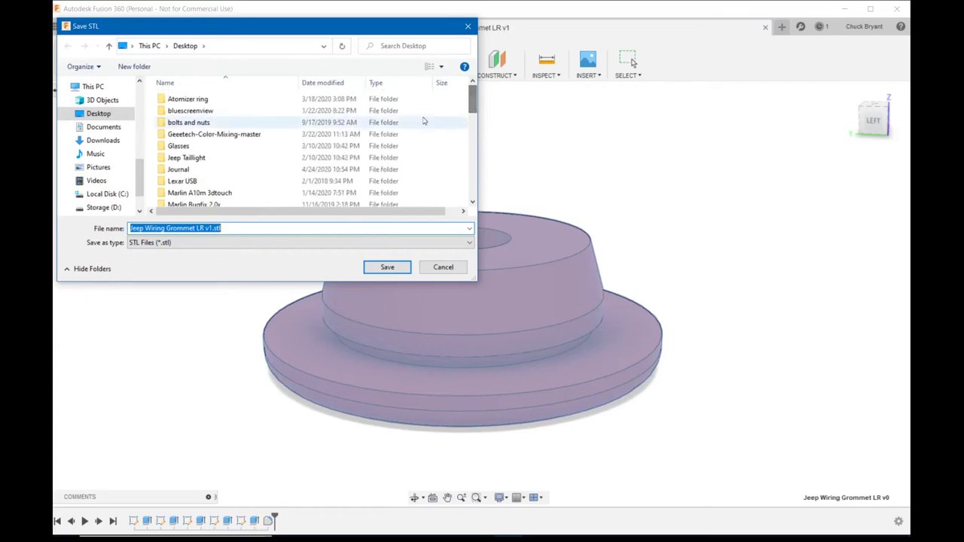
{"action": "double_click", "coordinate": [257, 160]}
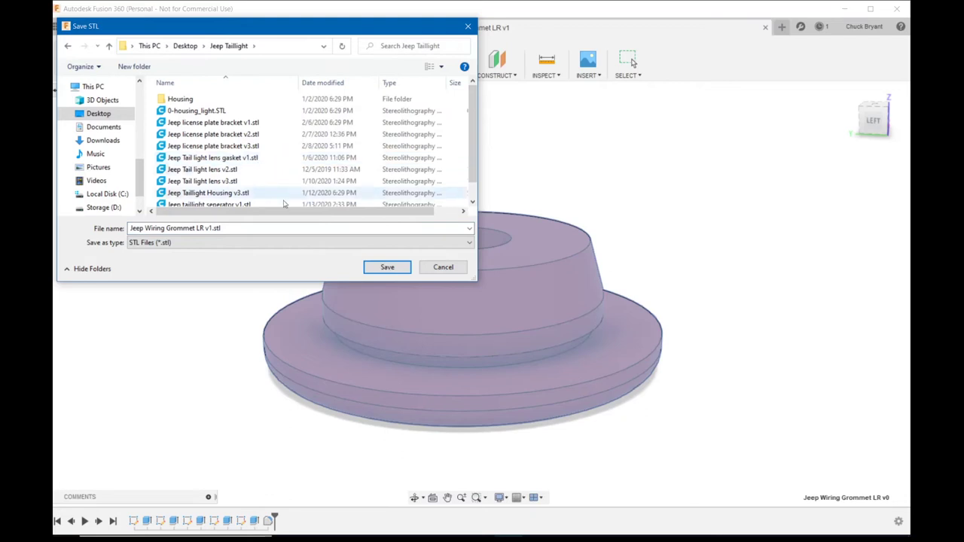
{"action": "left_click", "coordinate": [386, 267]}
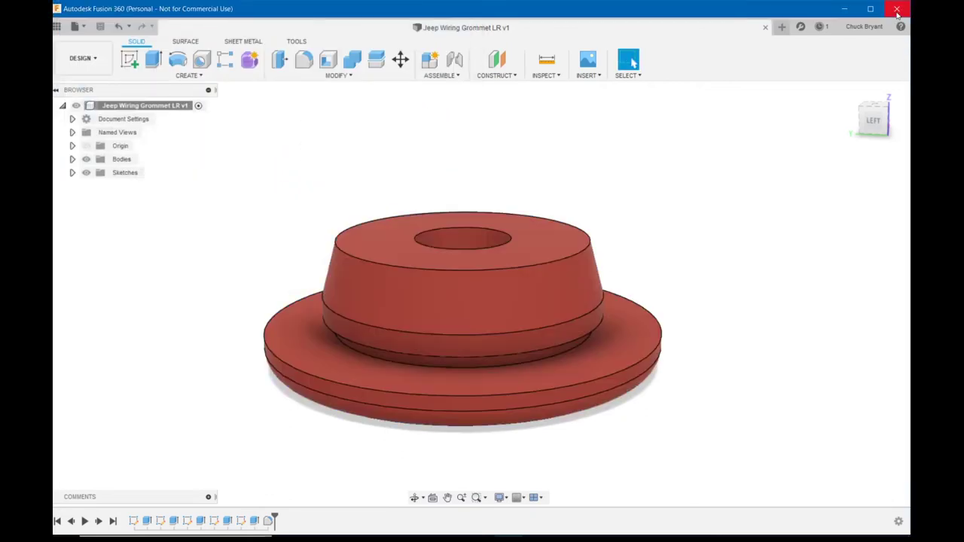
{"action": "left_click", "coordinate": [846, 9]}
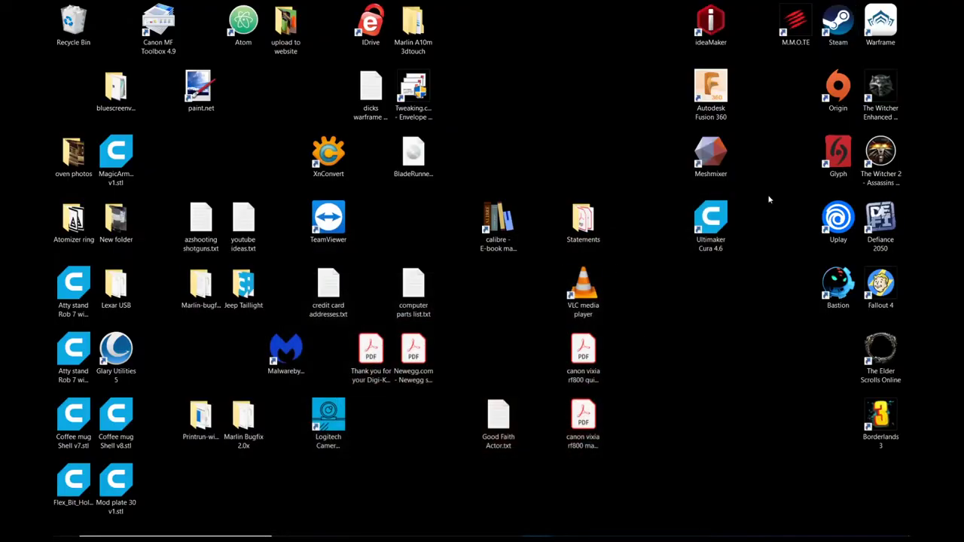
Launch Ultimaker Cura 4.6 from its desktop shortcut.
{"action": "double_click", "coordinate": [721, 235]}
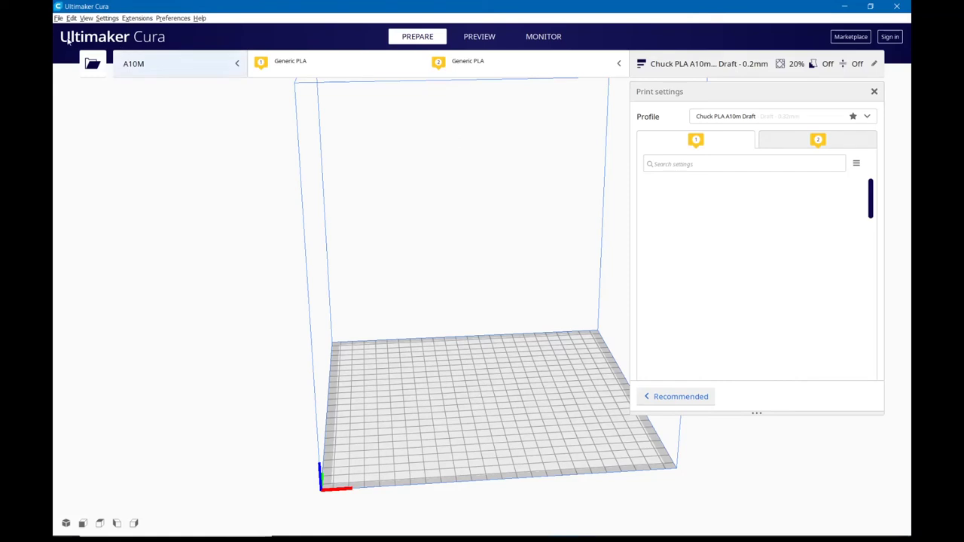
Open Jeep Wiring Grommet LR v1.stl from Desktop > Jeep Taillight onto the build plate.
{"action": "left_click", "coordinate": [60, 18]}
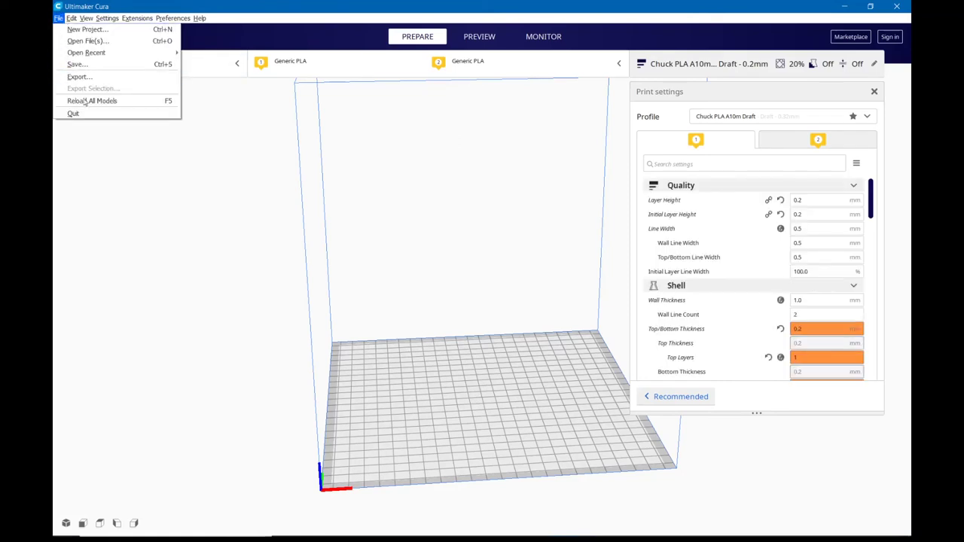
{"action": "left_click", "coordinate": [89, 41]}
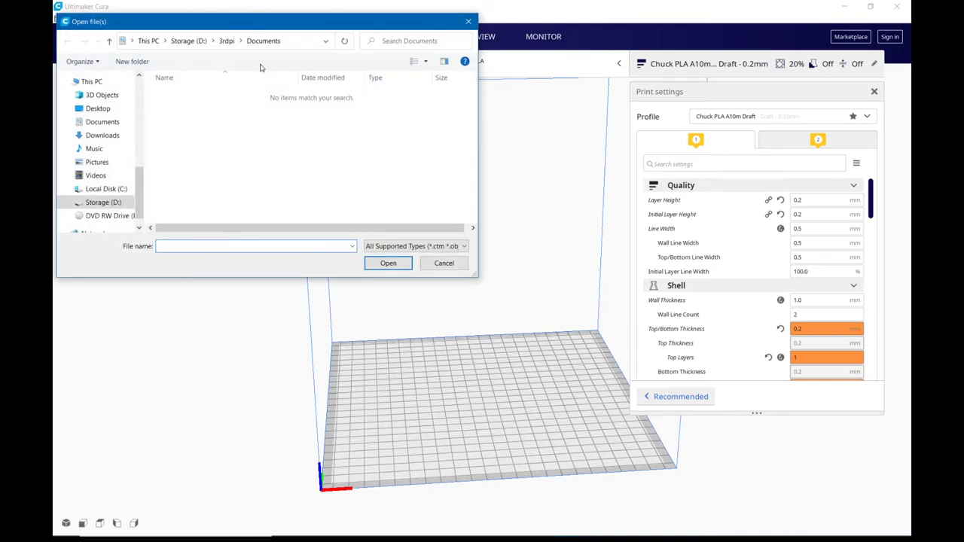
{"action": "left_click", "coordinate": [226, 41]}
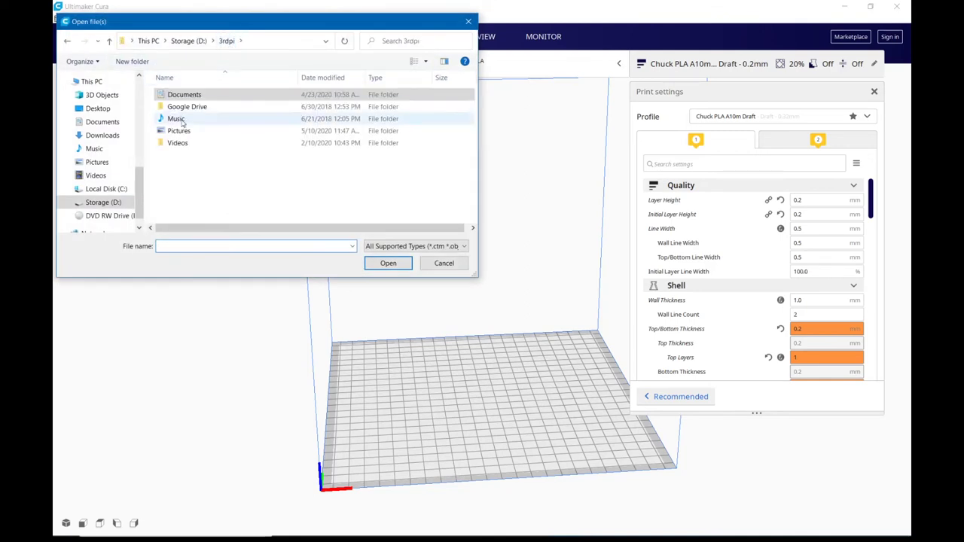
{"action": "left_click", "coordinate": [97, 108]}
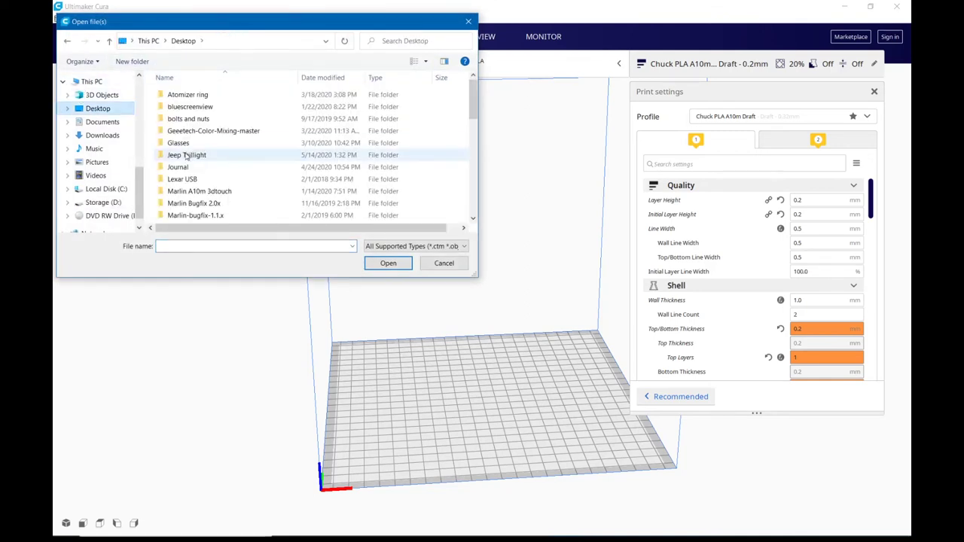
{"action": "double_click", "coordinate": [186, 154]}
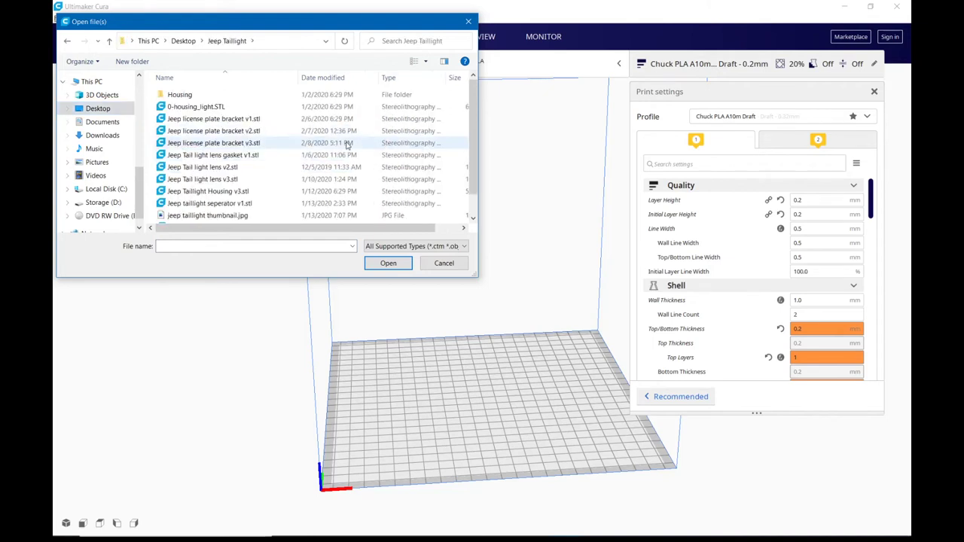
{"action": "scroll", "coordinate": [347, 145], "scroll_direction": "down", "scroll_amount": 1}
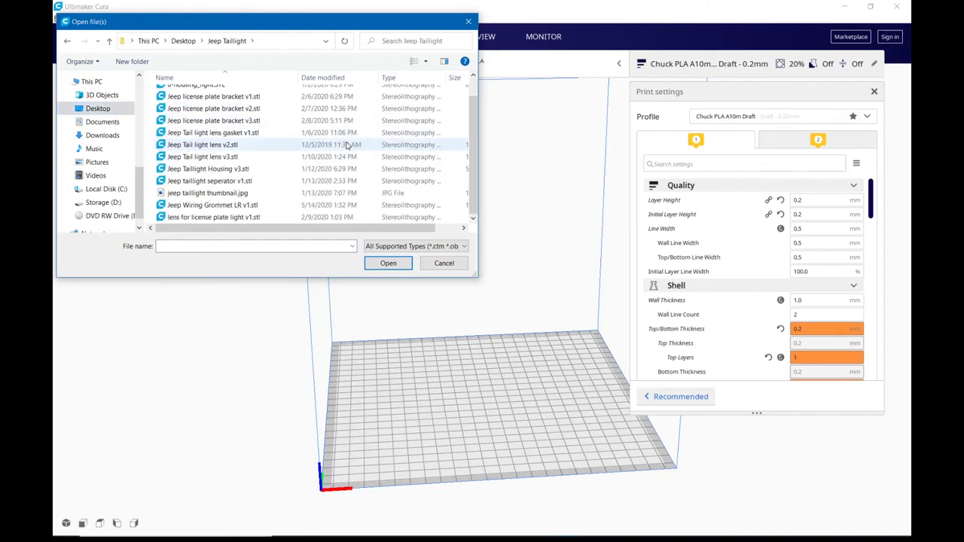
{"action": "left_click", "coordinate": [226, 205]}
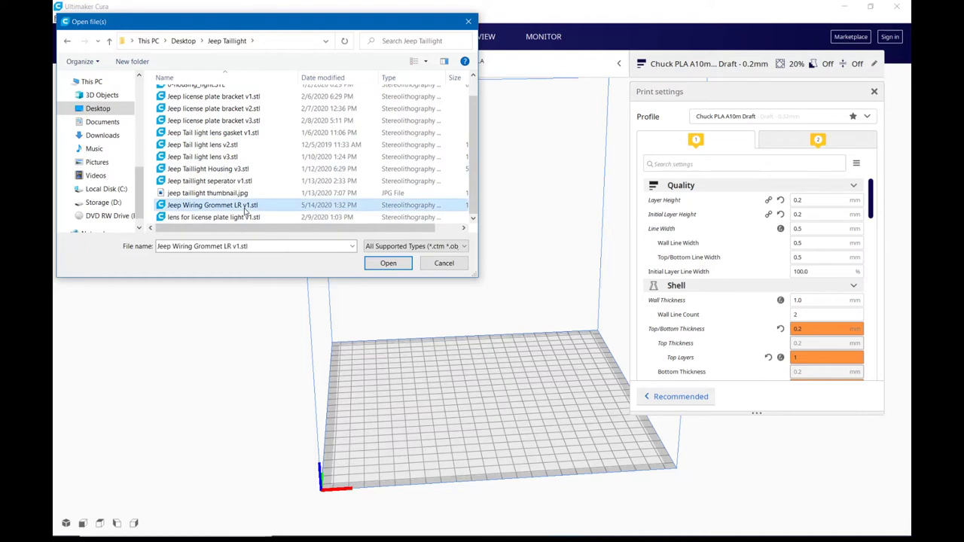
{"action": "left_click", "coordinate": [388, 263]}
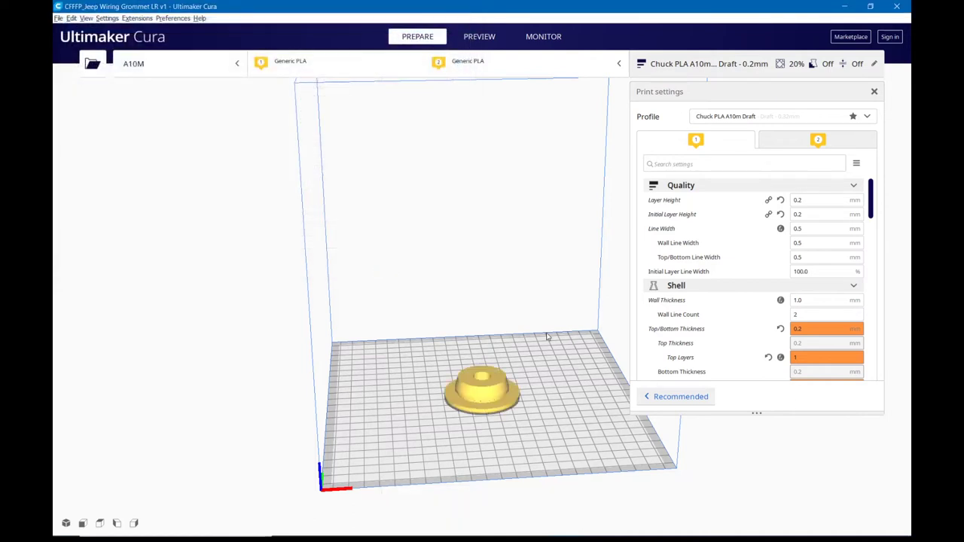
{"action": "mouse_move", "coordinate": [508, 291]}
{"action": "right_mouse_down"}
{"action": "mouse_move", "coordinate": [535, 297]}
{"action": "mouse_move", "coordinate": [534, 209]}
{"action": "mouse_move", "coordinate": [518, 303]}
{"action": "right_mouse_up"}
{"action": "scroll", "coordinate": [517, 302], "scroll_direction": "down", "scroll_amount": 3}
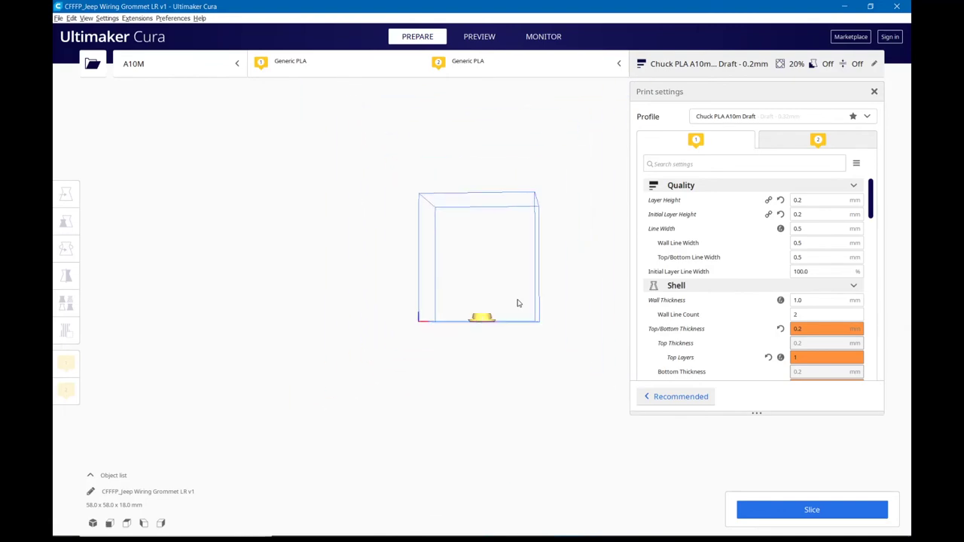
{"action": "scroll", "coordinate": [517, 302], "scroll_direction": "up", "scroll_amount": 8}
{"action": "right_click_drag", "start_coordinate": [531, 362], "coordinate": [538, 271]}
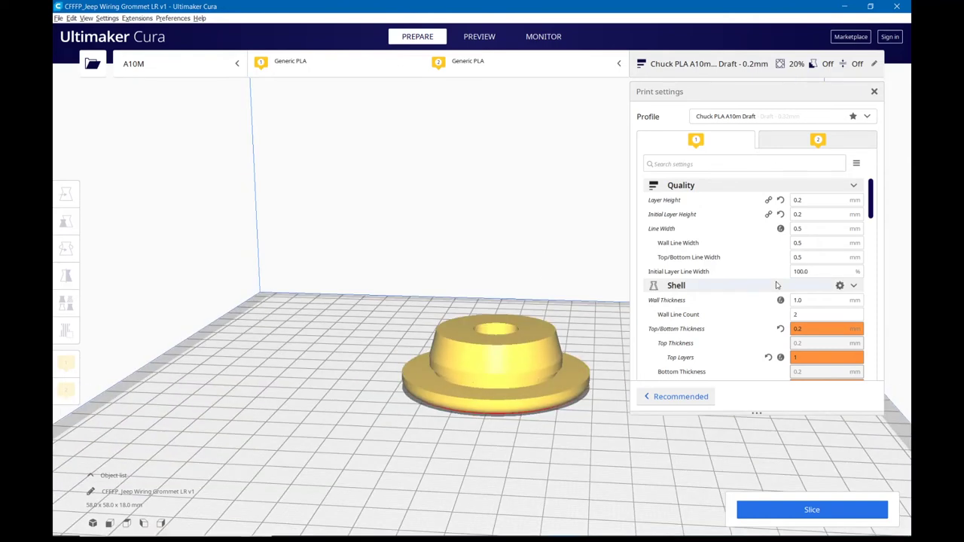
{"action": "scroll", "coordinate": [784, 309], "scroll_direction": "down", "scroll_amount": 5}
{"action": "scroll", "coordinate": [784, 309], "scroll_direction": "up", "scroll_amount": 5}
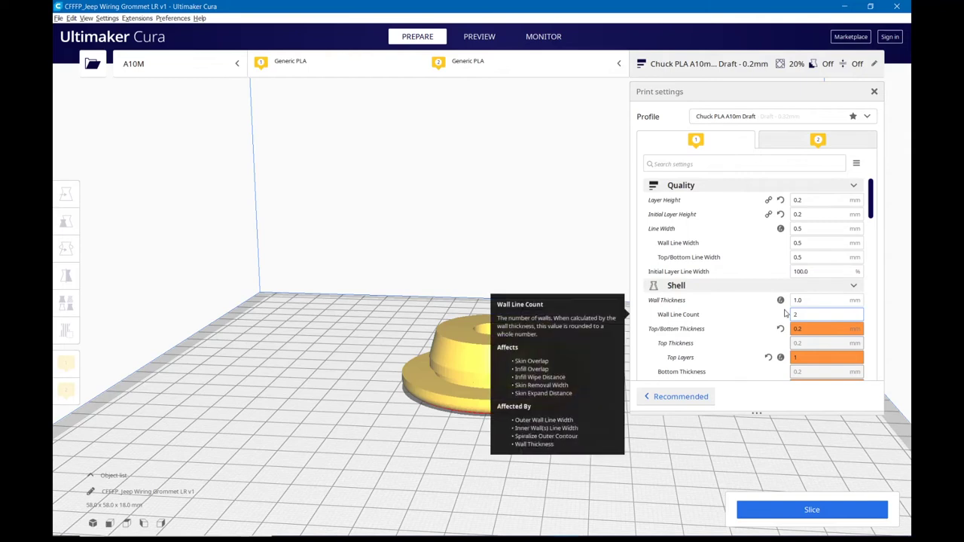
{"action": "left_click", "coordinate": [775, 117]}
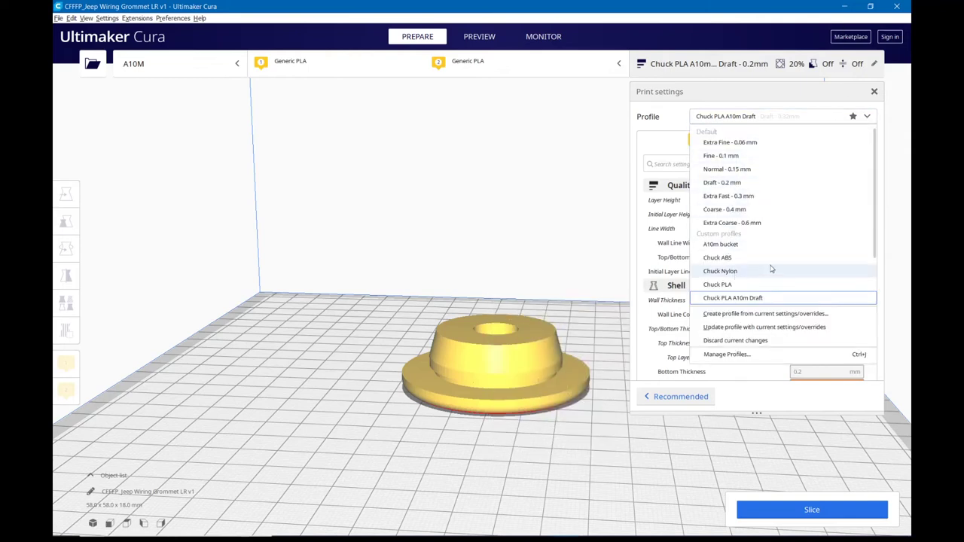
{"action": "left_click", "coordinate": [523, 143]}
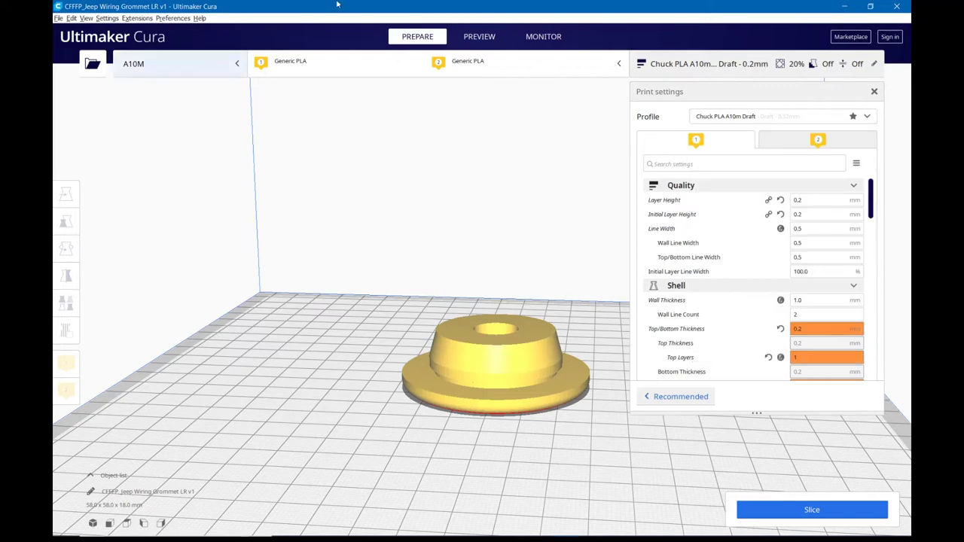
{"action": "left_click", "coordinate": [203, 67]}
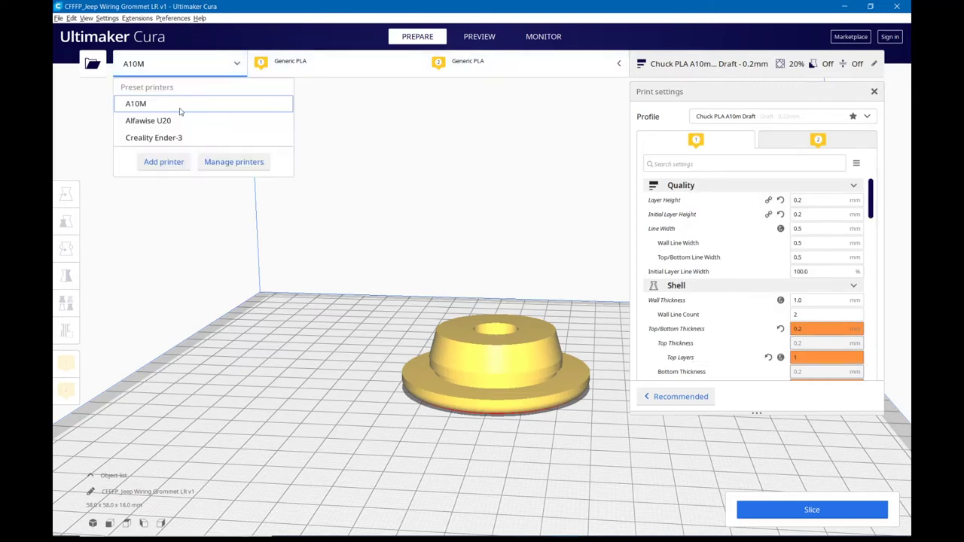
Switch the printer to Creality Ender-3 and apply the Chuck PLA print profile.
{"action": "left_click", "coordinate": [177, 140]}
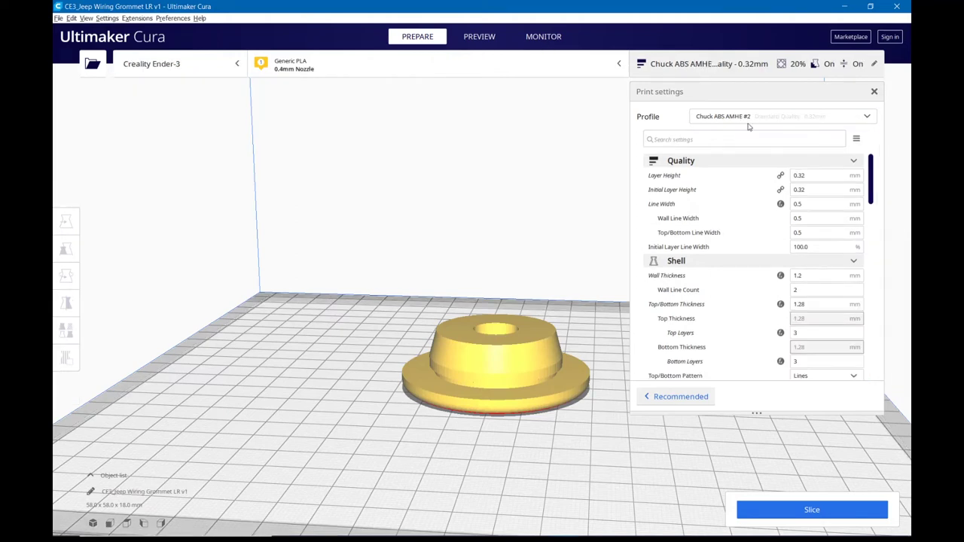
{"action": "left_click", "coordinate": [752, 120]}
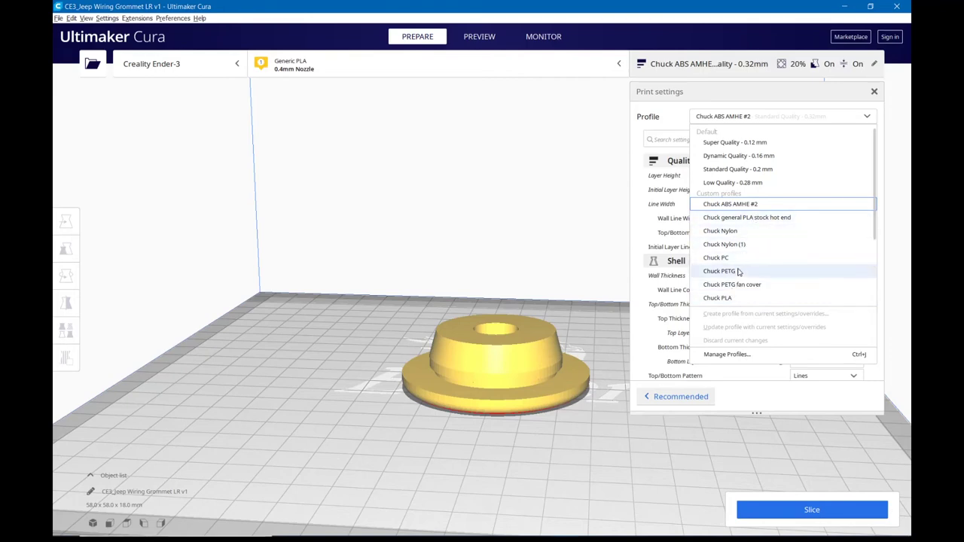
{"action": "left_click", "coordinate": [724, 298]}
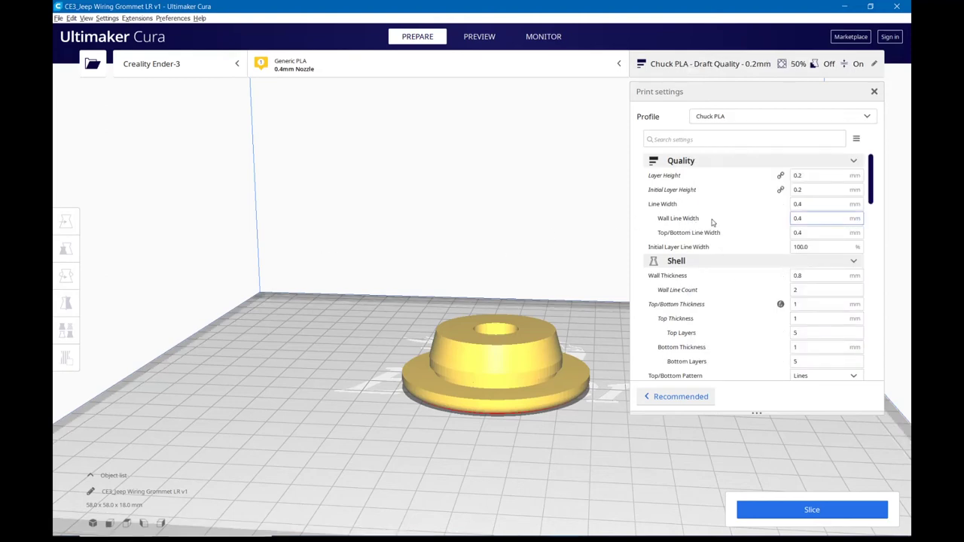
{"action": "middle_click_drag", "start_coordinate": [433, 252], "coordinate": [286, 231]}
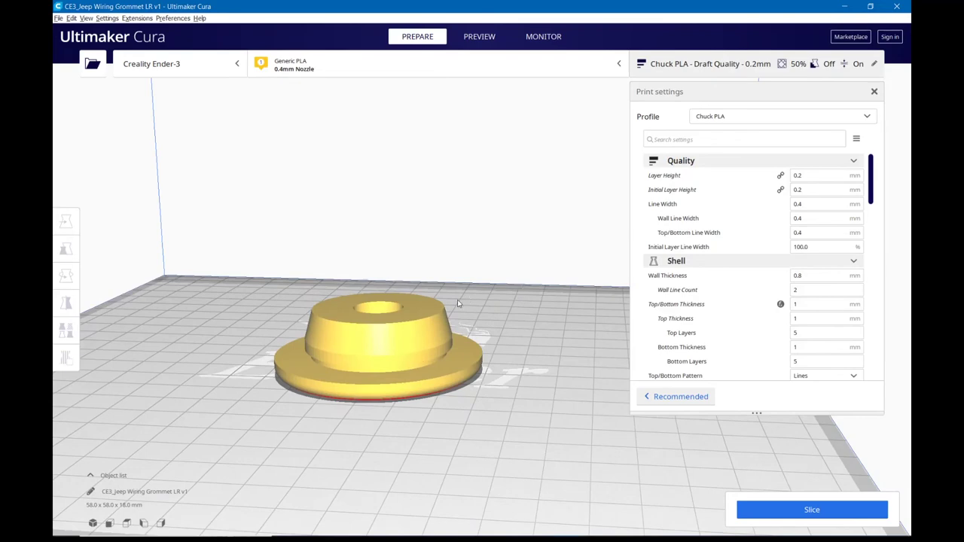
{"action": "right_click_drag", "start_coordinate": [534, 334], "coordinate": [542, 327]}
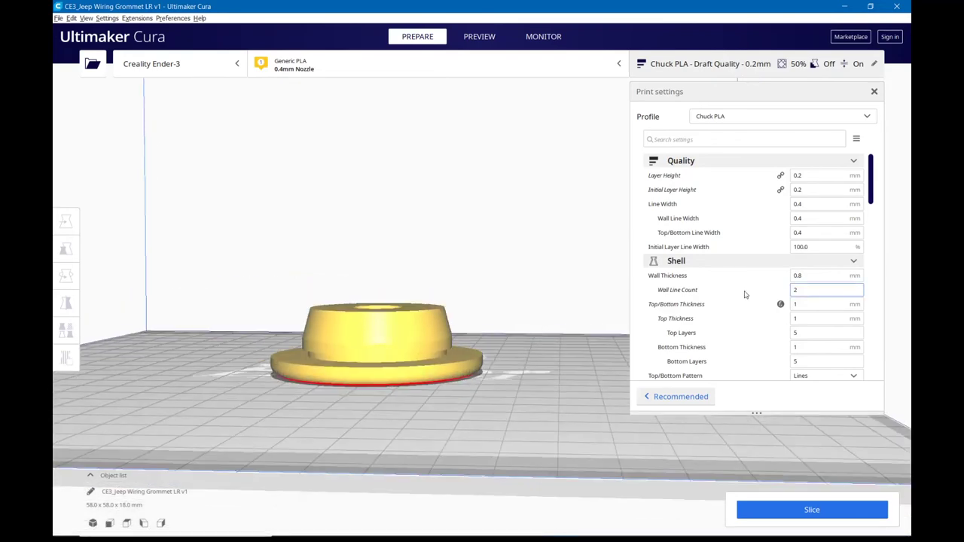
{"action": "scroll", "coordinate": [746, 295], "scroll_direction": "down", "scroll_amount": 10}
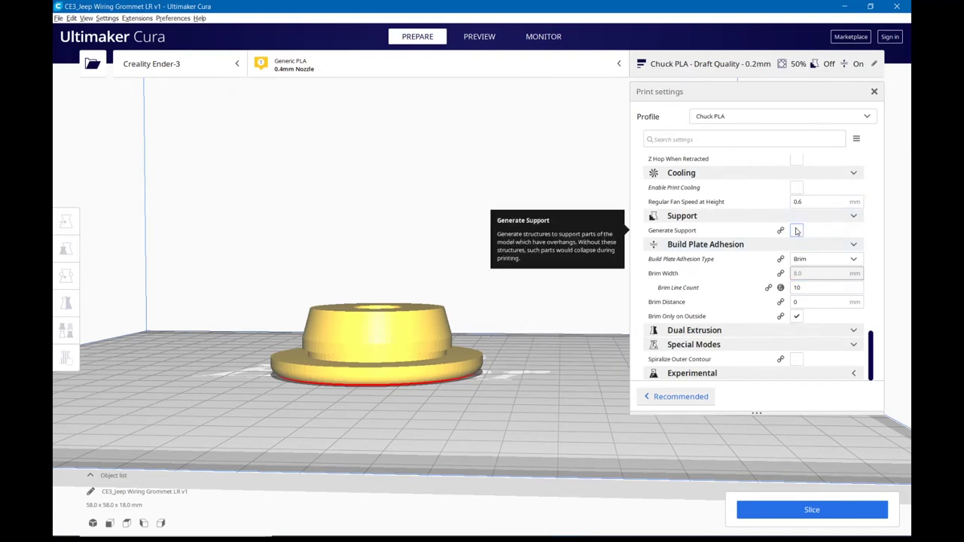
Set Brim Line Count to 3 and tick Make Overhang Printable under Experimental.
{"action": "double_click", "coordinate": [818, 287]}
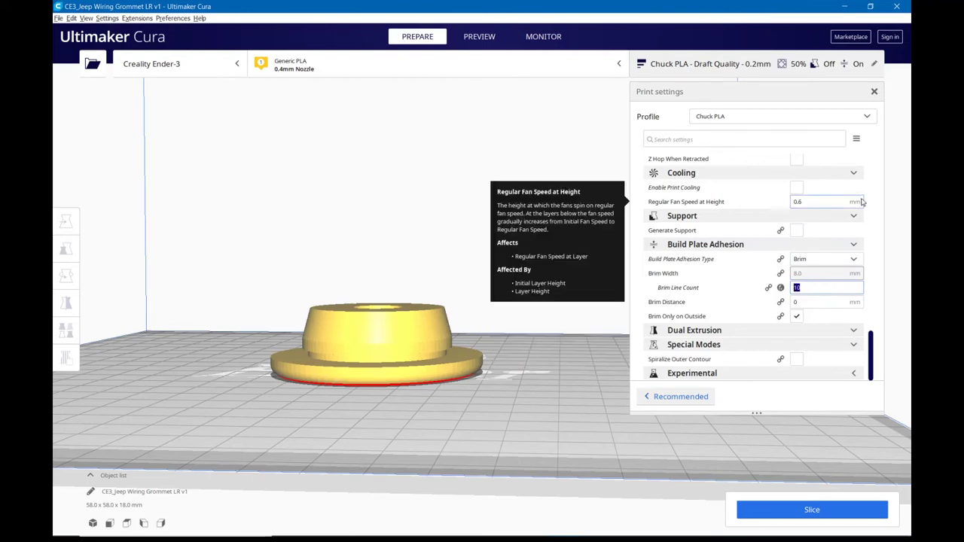
{"action": "type", "text": "3"}
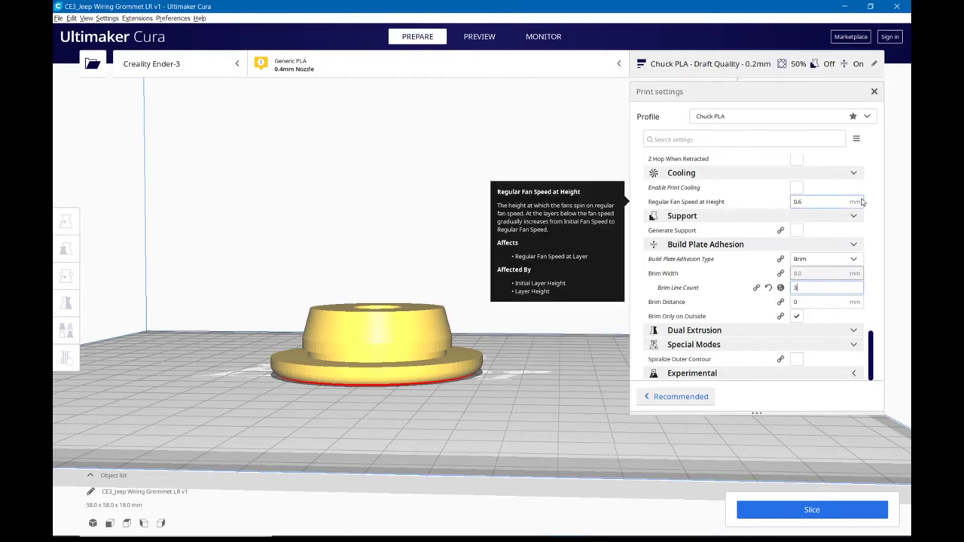
{"action": "left_click", "coordinate": [854, 373]}
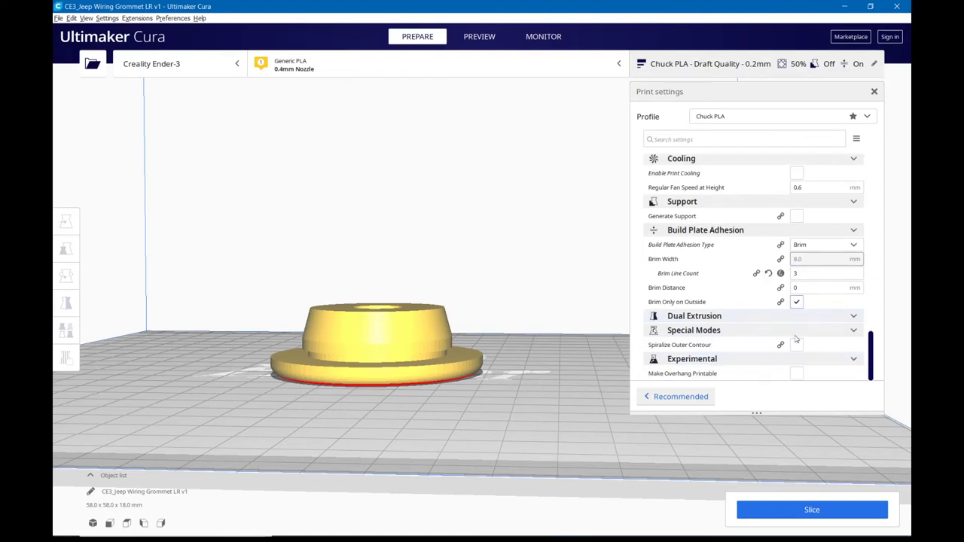
{"action": "left_click", "coordinate": [797, 374]}
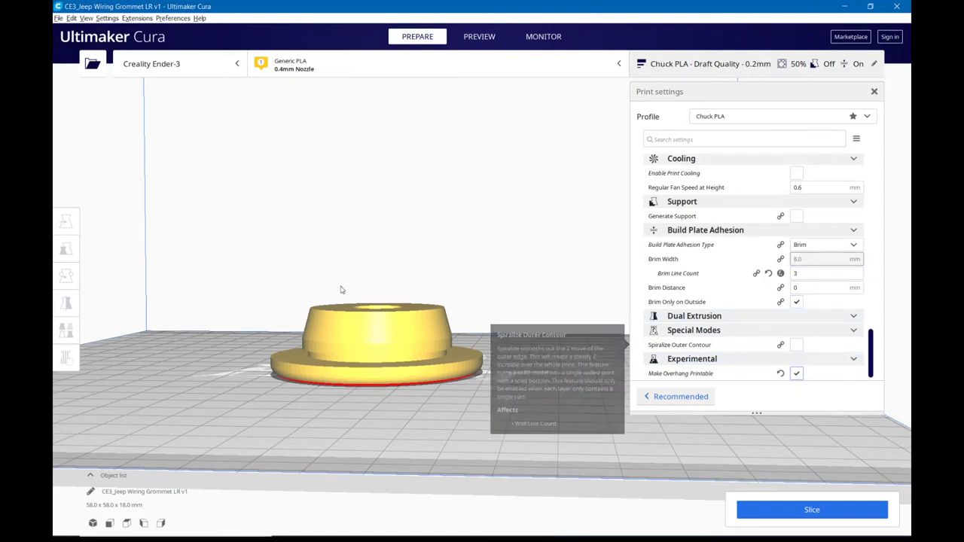
Switch to the Preview view and slice the grommet with Ctrl+P.
{"action": "left_click", "coordinate": [482, 36]}
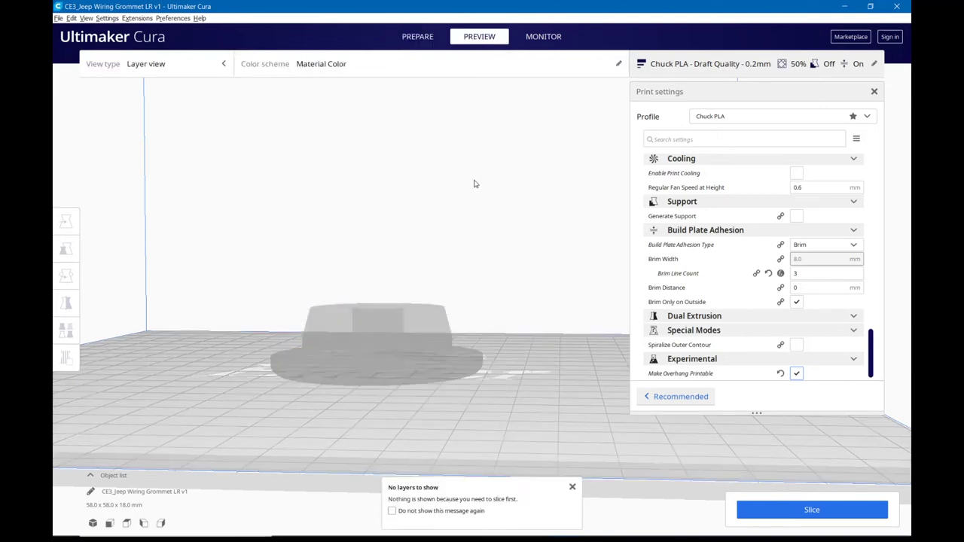
{"action": "scroll", "coordinate": [488, 167], "scroll_direction": "down", "scroll_amount": 5}
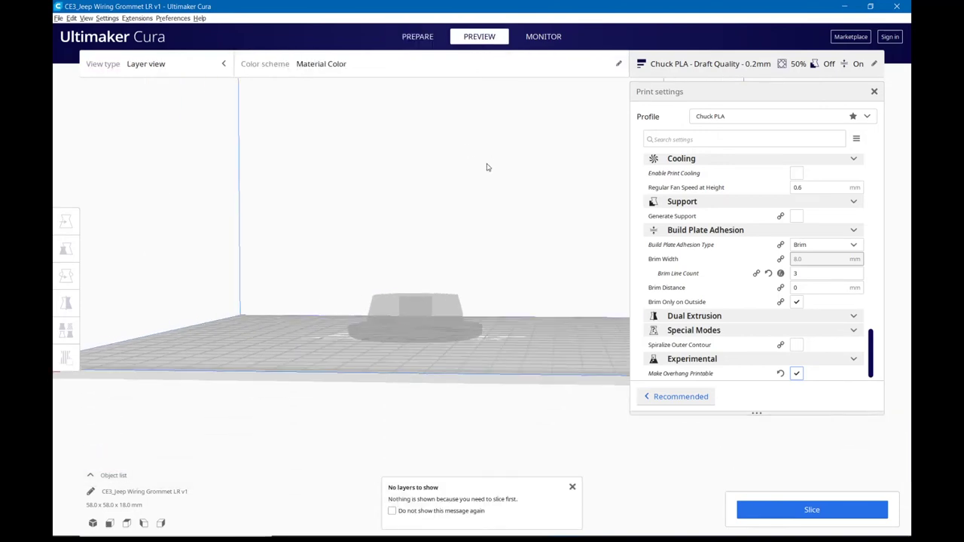
{"action": "left_click", "coordinate": [573, 488]}
{"action": "key", "text": "ctrl+p"}
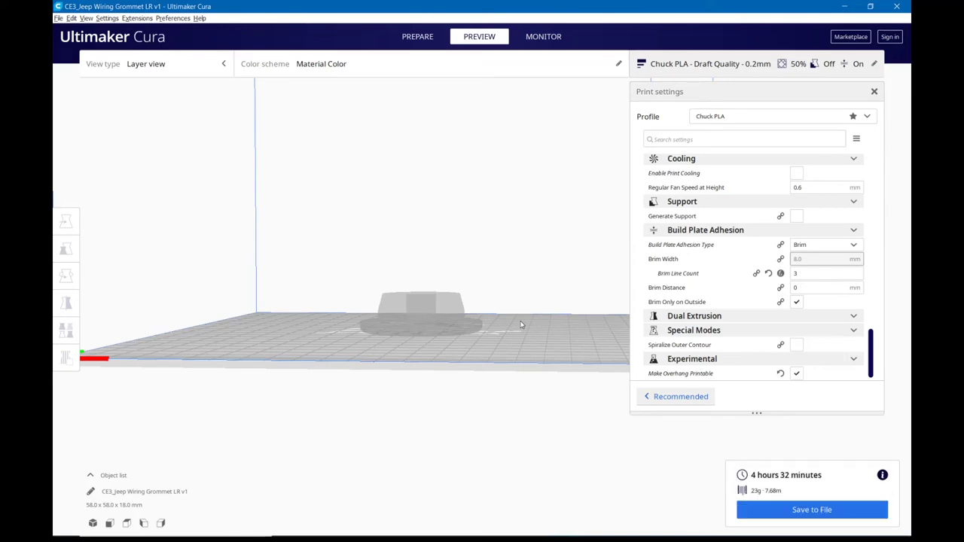
Orbit and zoom around the sliced layers, estimated at 4 h 32 min and 23 g.
{"action": "scroll", "coordinate": [519, 324], "scroll_direction": "down", "scroll_amount": 5}
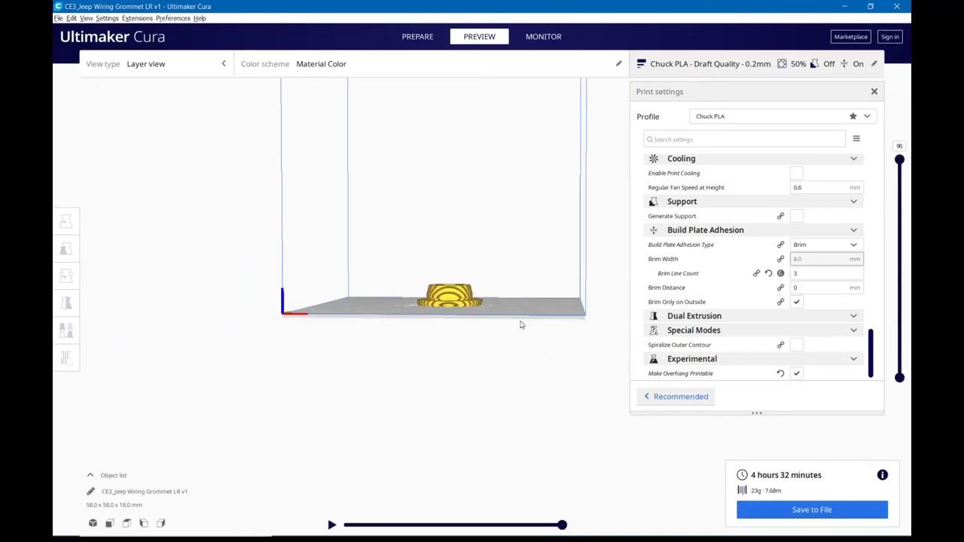
{"action": "scroll", "coordinate": [520, 325], "scroll_direction": "up", "scroll_amount": 10}
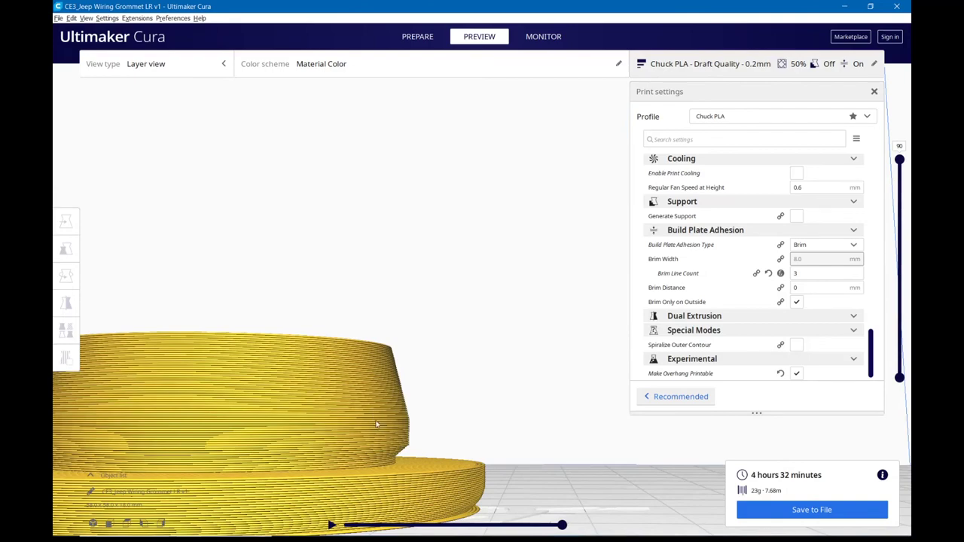
{"action": "right_click_drag", "start_coordinate": [387, 445], "coordinate": [431, 392]}
{"action": "right_click_drag", "start_coordinate": [446, 324], "coordinate": [444, 330]}
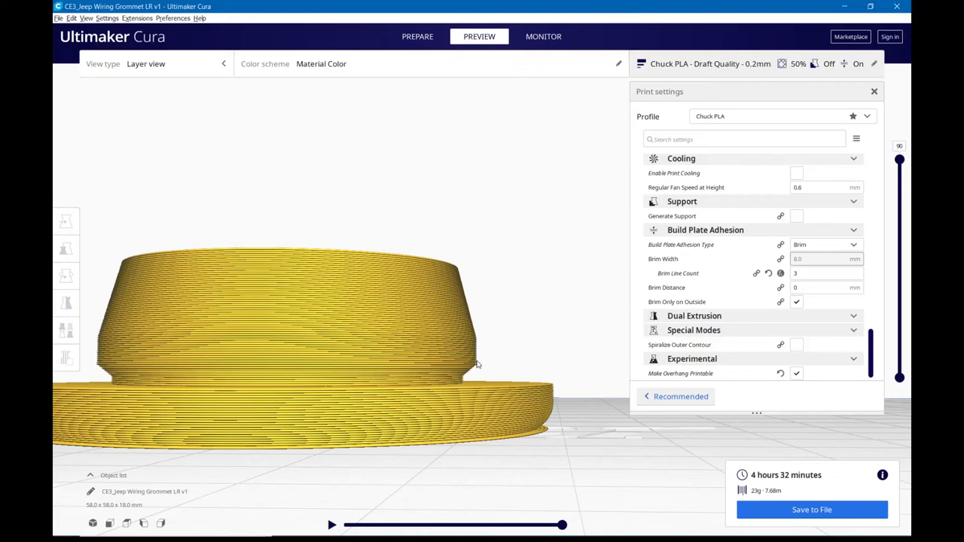
{"action": "scroll", "coordinate": [498, 343], "scroll_direction": "down", "scroll_amount": 5}
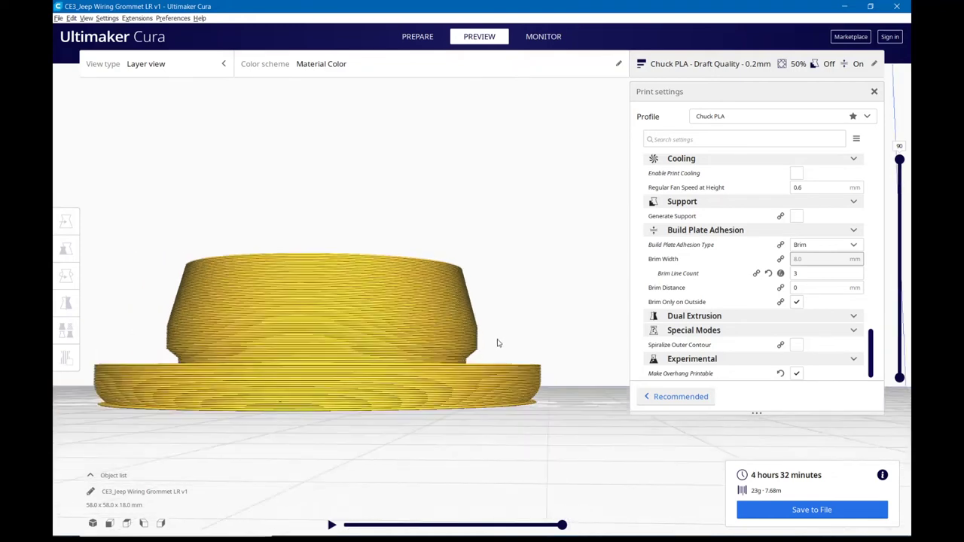
{"action": "scroll", "coordinate": [499, 343], "scroll_direction": "up", "scroll_amount": 3}
{"action": "right_click_drag", "start_coordinate": [497, 340], "coordinate": [494, 307]}
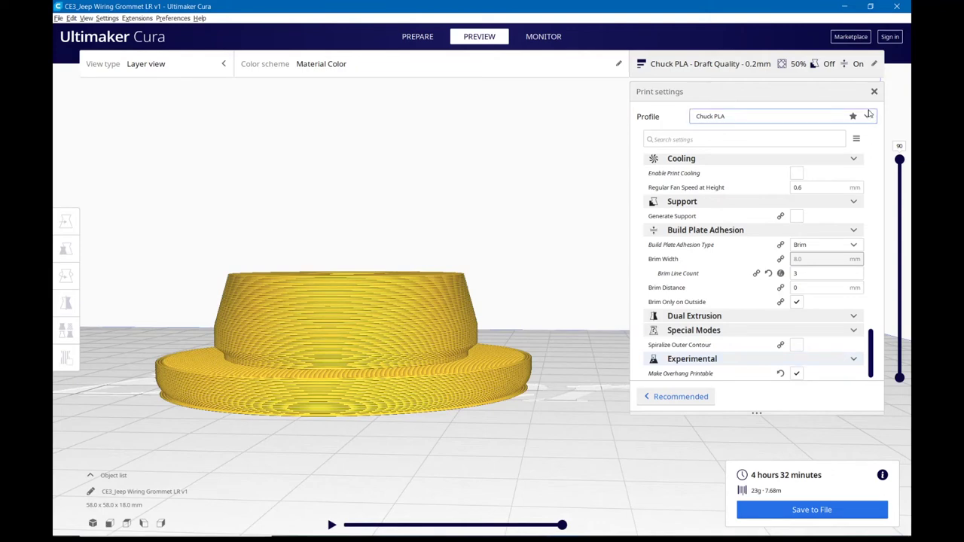
Change the profile to Chuck TPU #2, keeping the customized brim and overhang settings.
{"action": "left_click", "coordinate": [868, 118]}
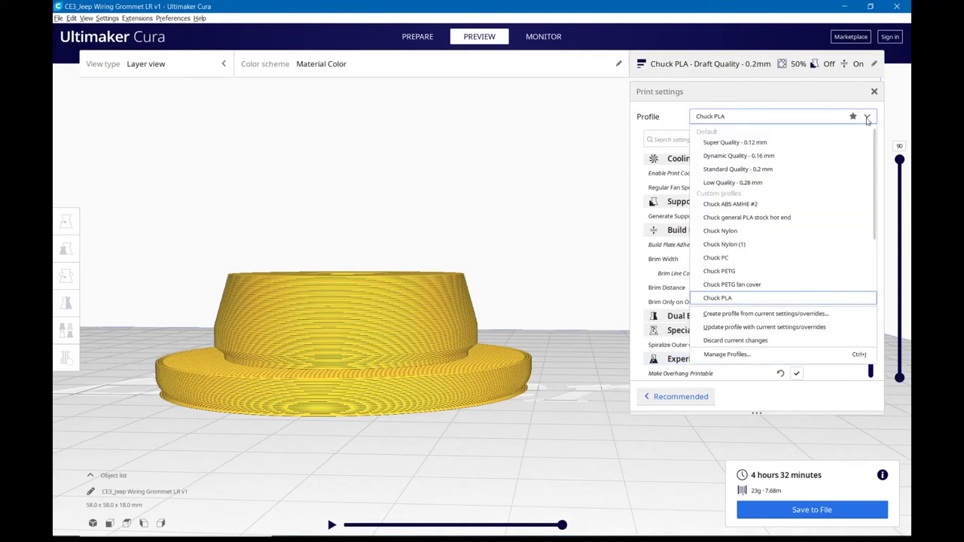
{"action": "scroll", "coordinate": [794, 226], "scroll_direction": "down", "scroll_amount": 3}
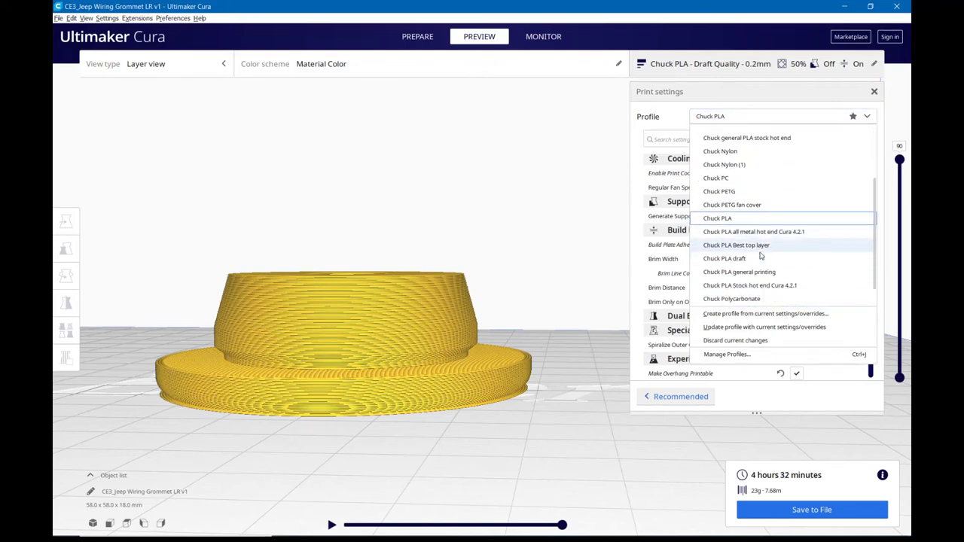
{"action": "scroll", "coordinate": [760, 256], "scroll_direction": "down", "scroll_amount": 1}
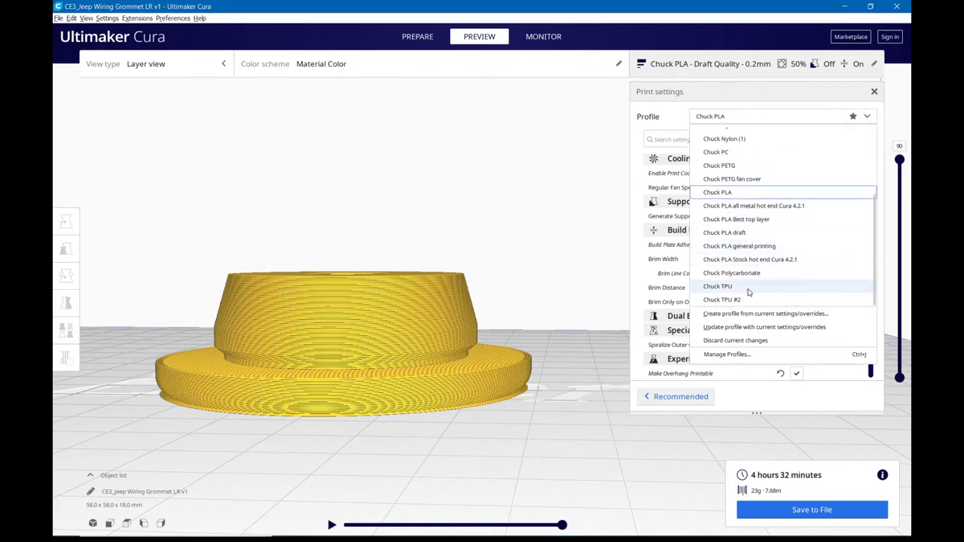
{"action": "left_click", "coordinate": [722, 300]}
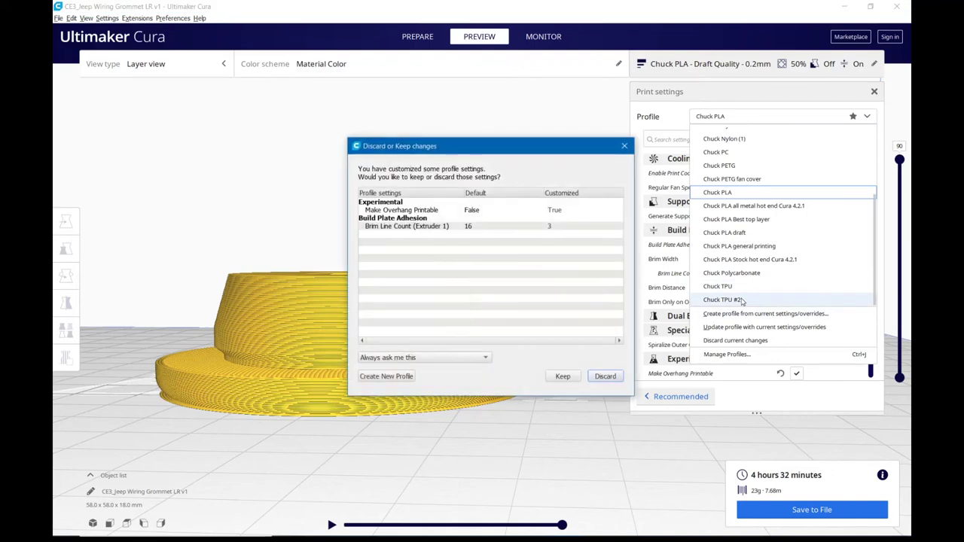
{"action": "left_click", "coordinate": [565, 376]}
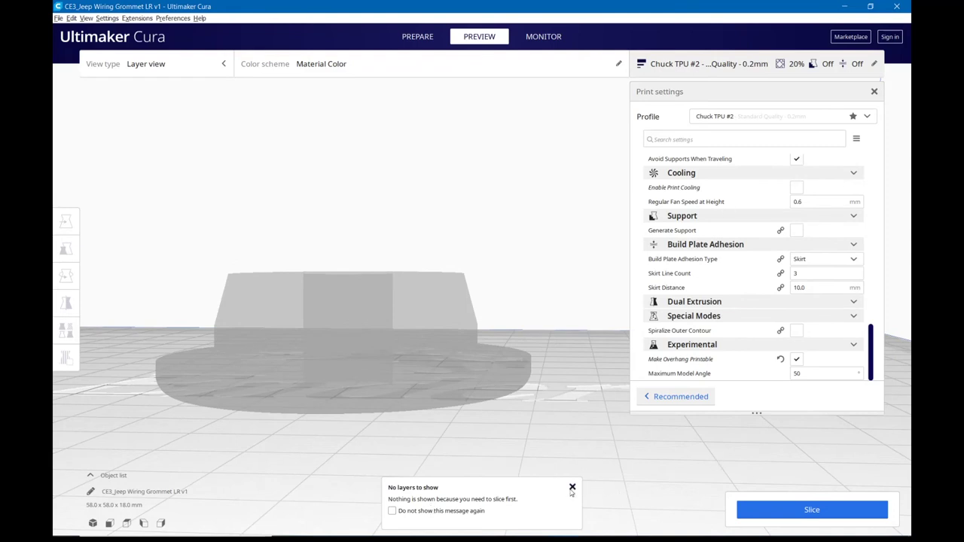
{"action": "left_click", "coordinate": [573, 488]}
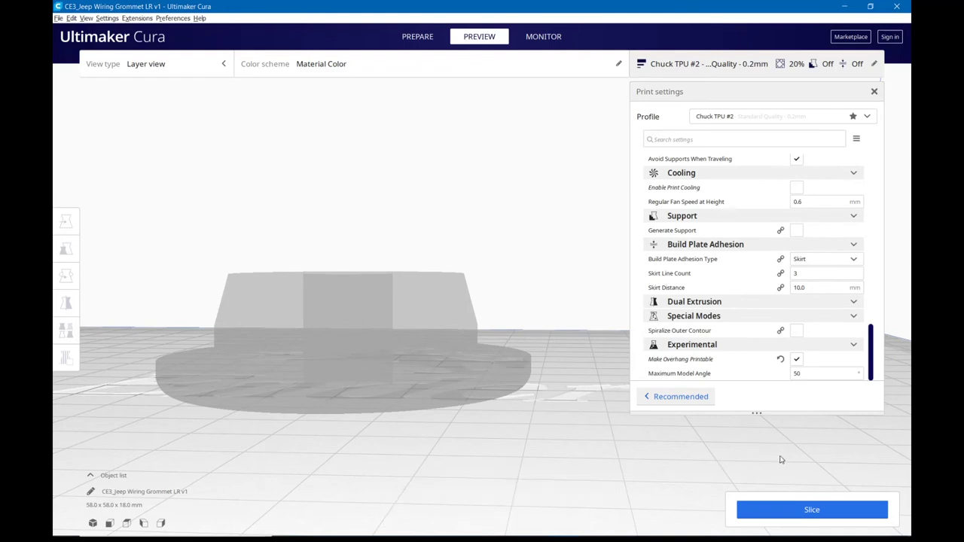
Slice under Chuck TPU #2 (2 h 2 min, 13 g, 4.43 m) and review the custom settings.
{"action": "left_click", "coordinate": [793, 518]}
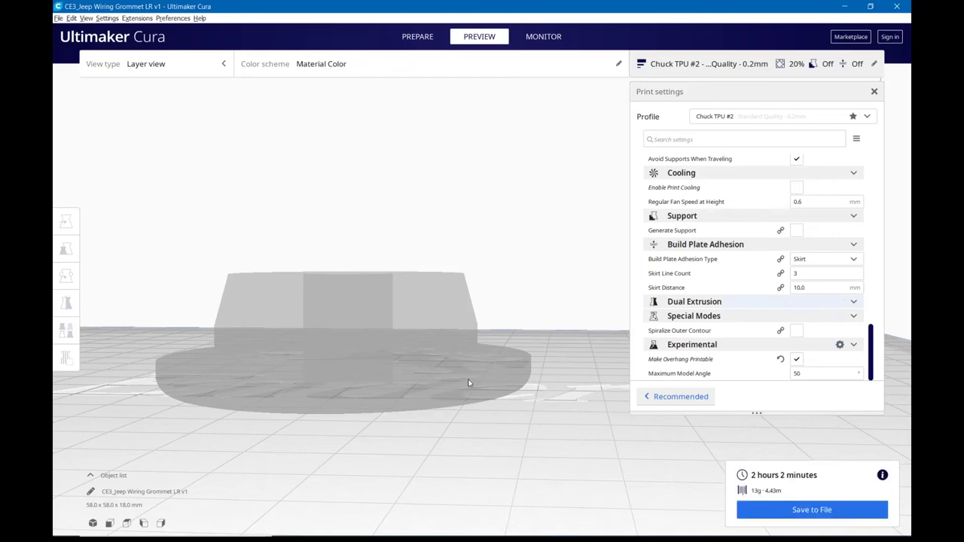
{"action": "mouse_move", "coordinate": [468, 377]}
{"action": "right_mouse_down"}
{"action": "mouse_move", "coordinate": [479, 358]}
{"action": "mouse_move", "coordinate": [475, 374]}
{"action": "right_mouse_up"}
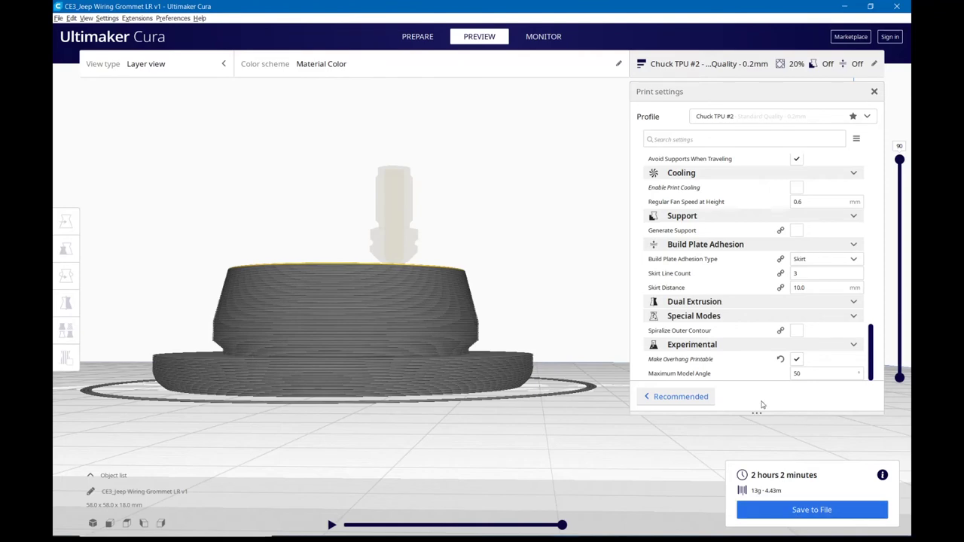
{"action": "scroll", "coordinate": [749, 352], "scroll_direction": "up", "scroll_amount": 10}
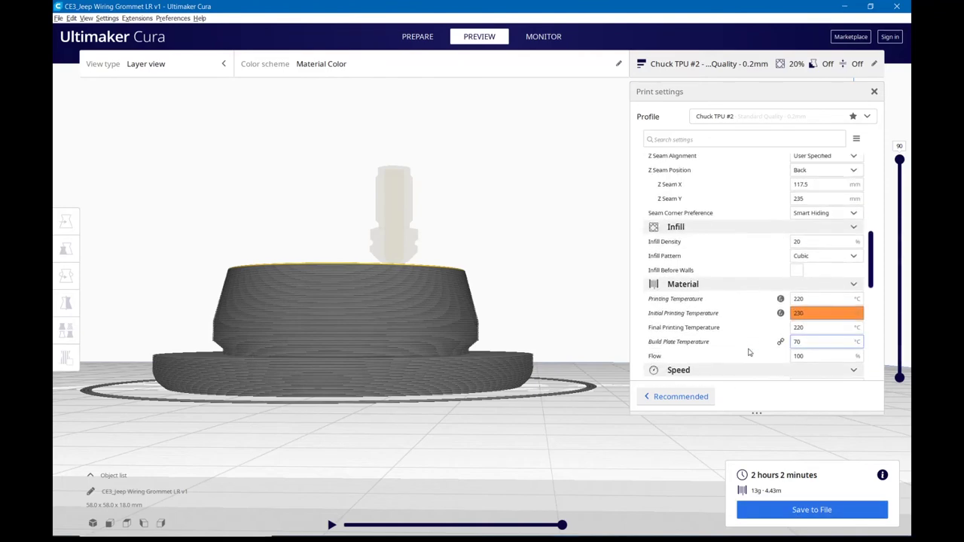
{"action": "scroll", "coordinate": [748, 352], "scroll_direction": "up", "scroll_amount": 8}
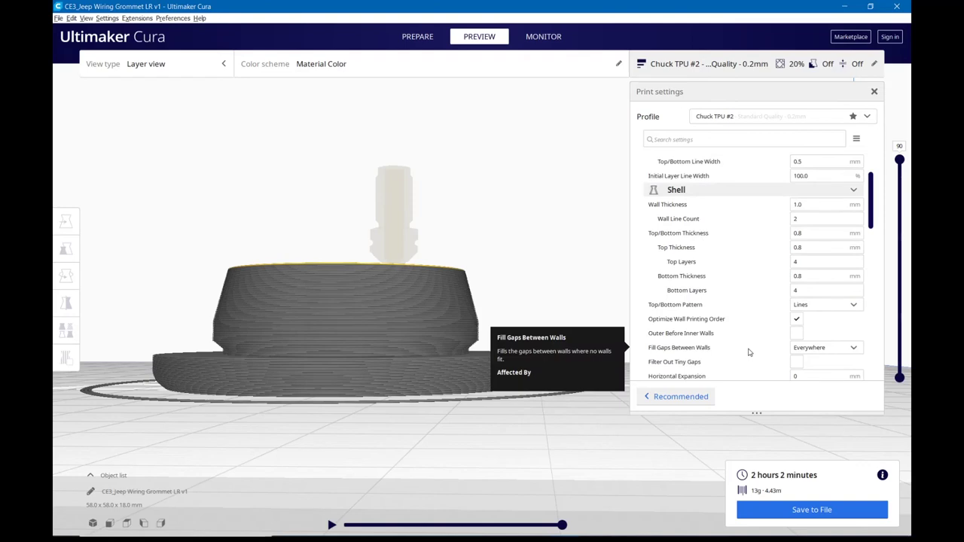
{"action": "scroll", "coordinate": [749, 352], "scroll_direction": "up", "scroll_amount": 2}
{"action": "scroll", "coordinate": [749, 352], "scroll_direction": "down", "scroll_amount": 3}
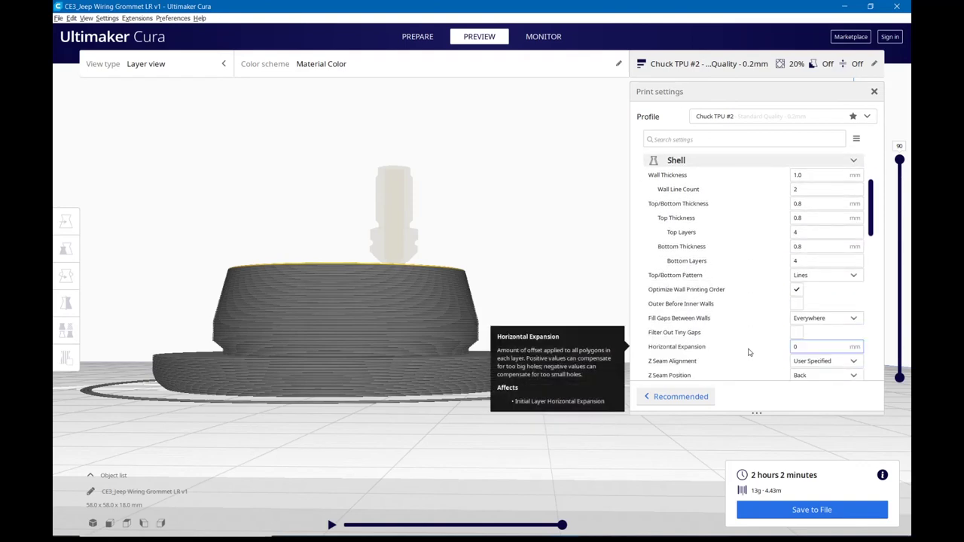
{"action": "scroll", "coordinate": [749, 352], "scroll_direction": "down", "scroll_amount": 4}
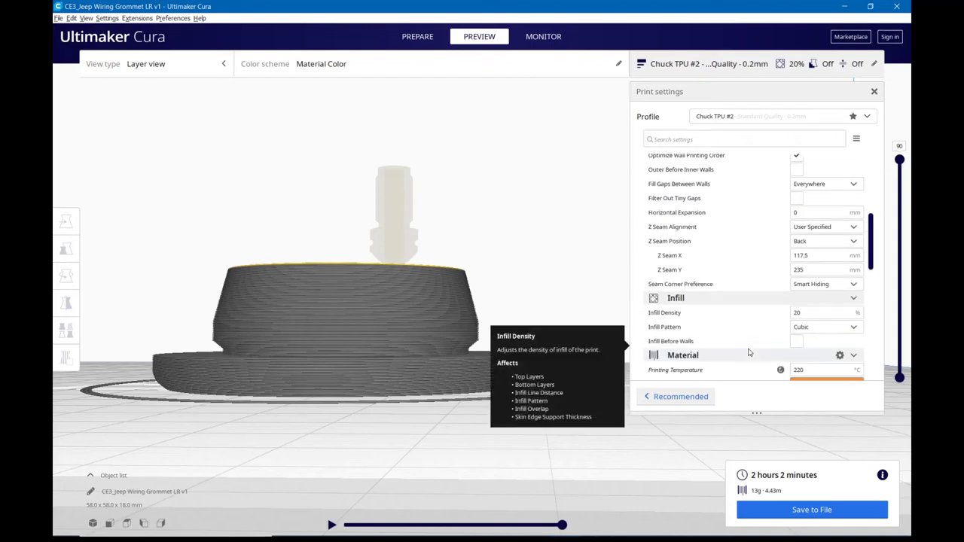
{"action": "scroll", "coordinate": [749, 352], "scroll_direction": "down", "scroll_amount": 3}
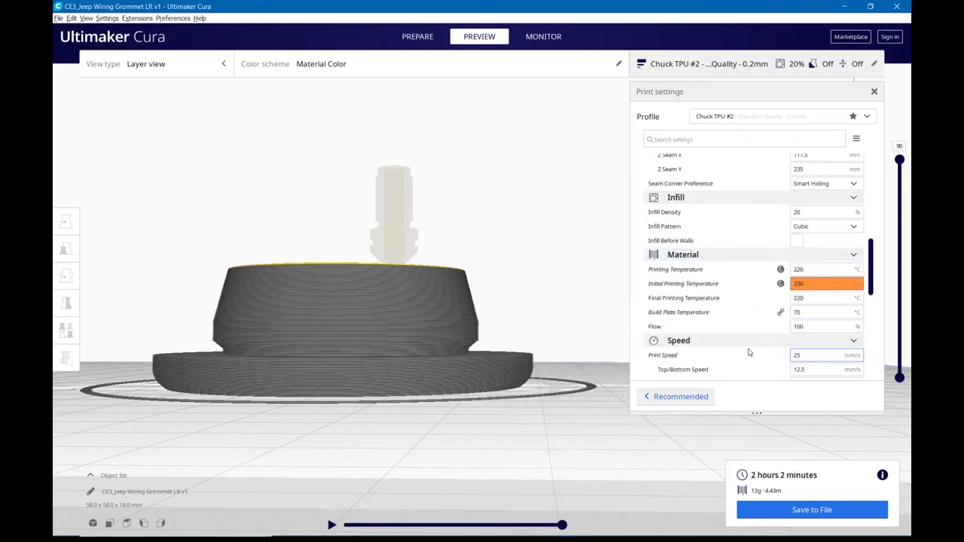
{"action": "scroll", "coordinate": [749, 352], "scroll_direction": "down", "scroll_amount": 1}
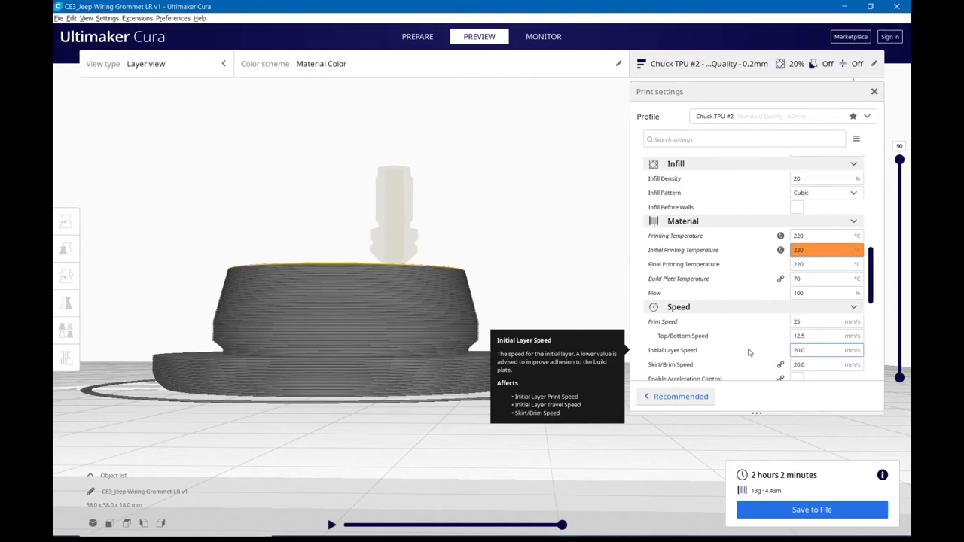
{"action": "scroll", "coordinate": [749, 352], "scroll_direction": "down", "scroll_amount": 2}
{"action": "scroll", "coordinate": [749, 352], "scroll_direction": "up", "scroll_amount": 1}
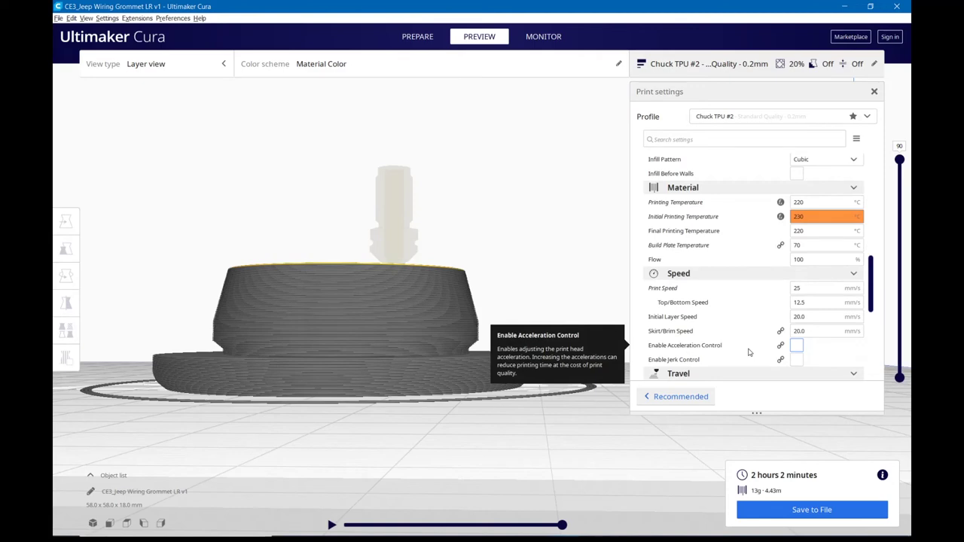
Lower the layer slider to layer 82 and look down into the grommet's Cubic infill.
{"action": "right_click_drag", "start_coordinate": [521, 305], "coordinate": [516, 324]}
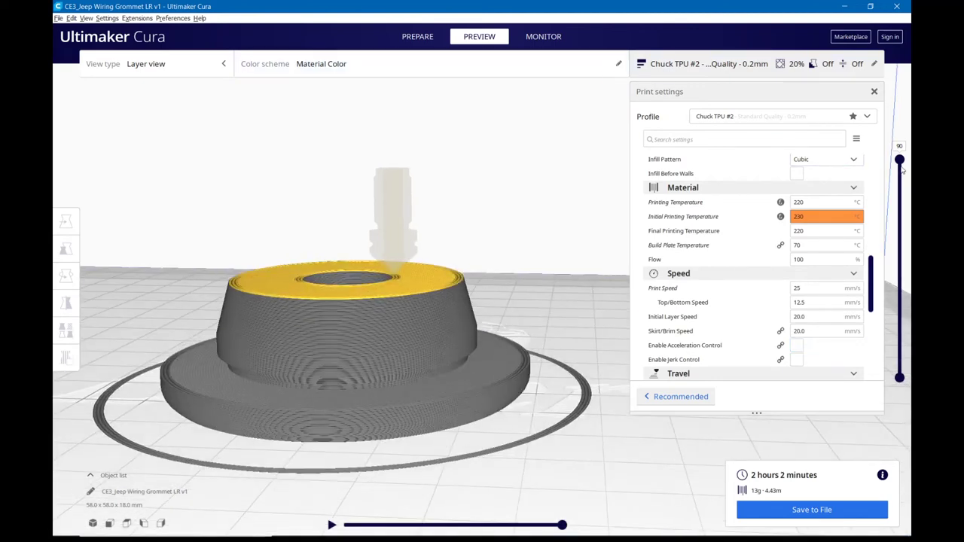
{"action": "left_click_drag", "start_coordinate": [900, 161], "coordinate": [900, 178]}
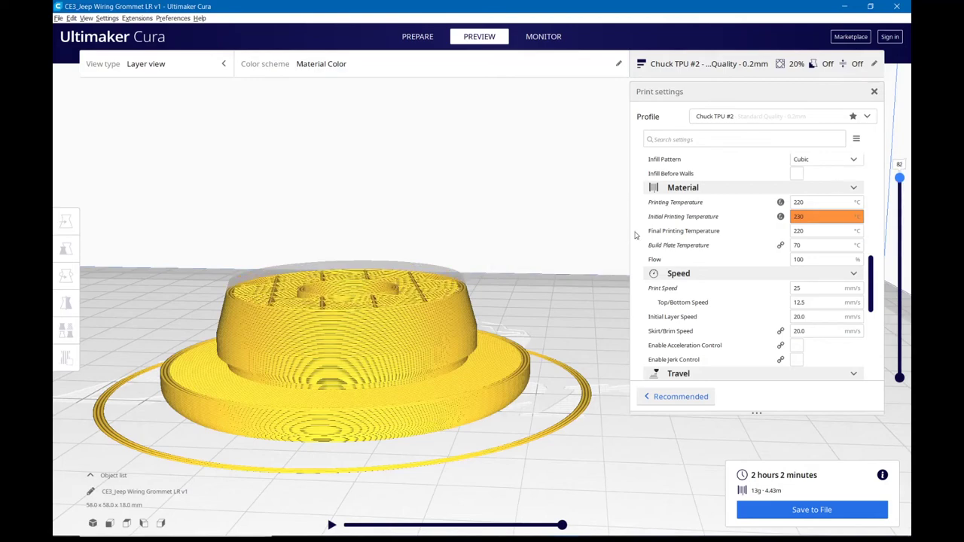
{"action": "right_click_drag", "start_coordinate": [631, 239], "coordinate": [618, 291]}
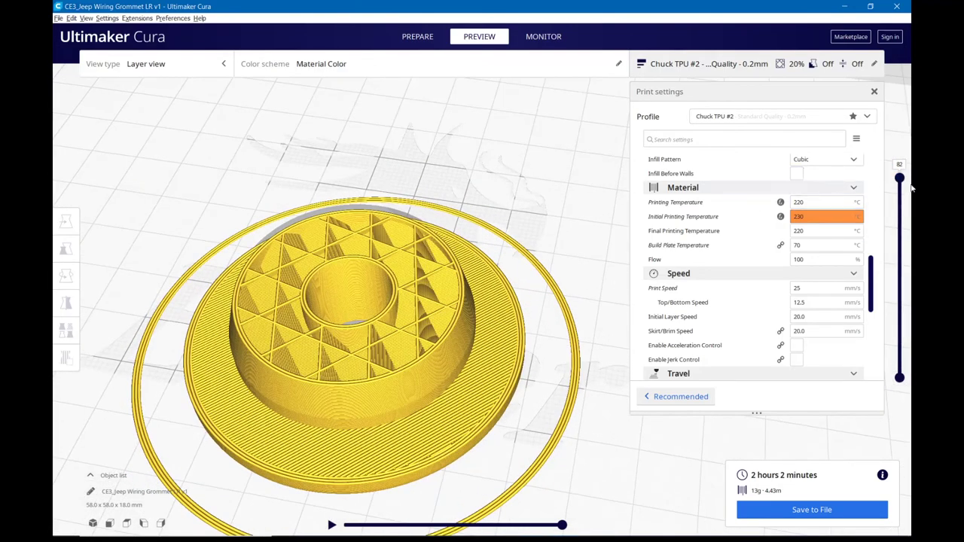
{"action": "scroll", "coordinate": [755, 311], "scroll_direction": "up", "scroll_amount": 1}
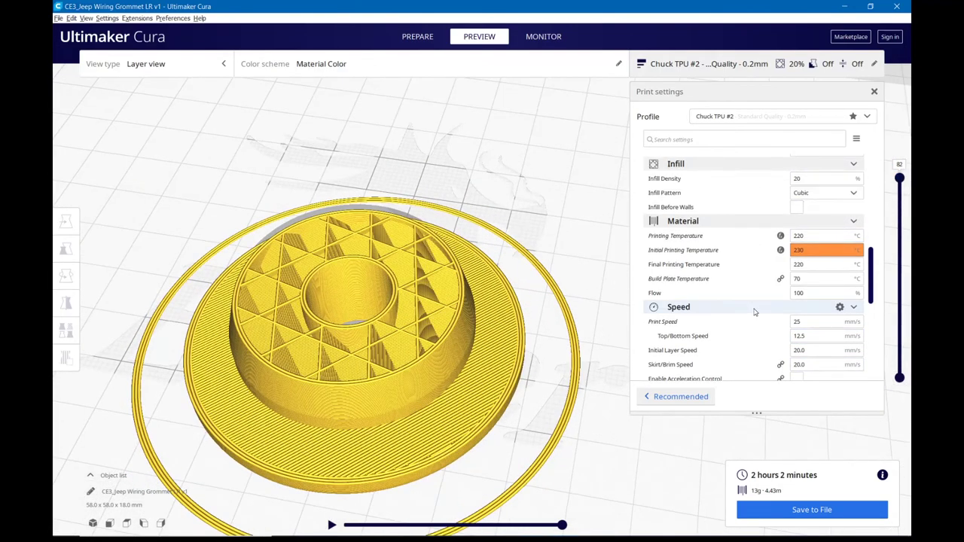
{"action": "scroll", "coordinate": [754, 311], "scroll_direction": "up", "scroll_amount": 2}
Set Infill Pattern to Lines, re-slice (2 h 4 min, 13 g), and view layers up to 56.
{"action": "left_click", "coordinate": [838, 261]}
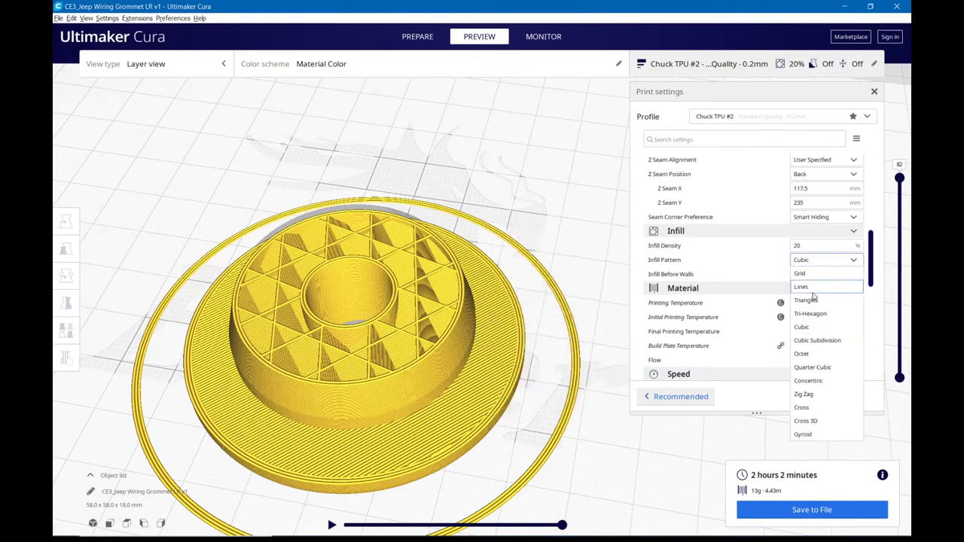
{"action": "left_click", "coordinate": [813, 292]}
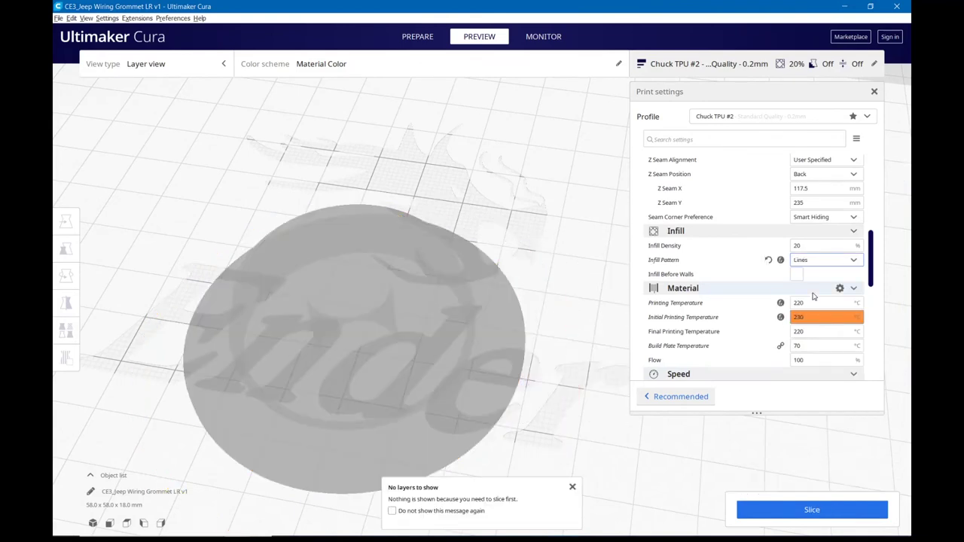
{"action": "left_click", "coordinate": [802, 516]}
{"action": "mouse_move", "coordinate": [717, 326]}
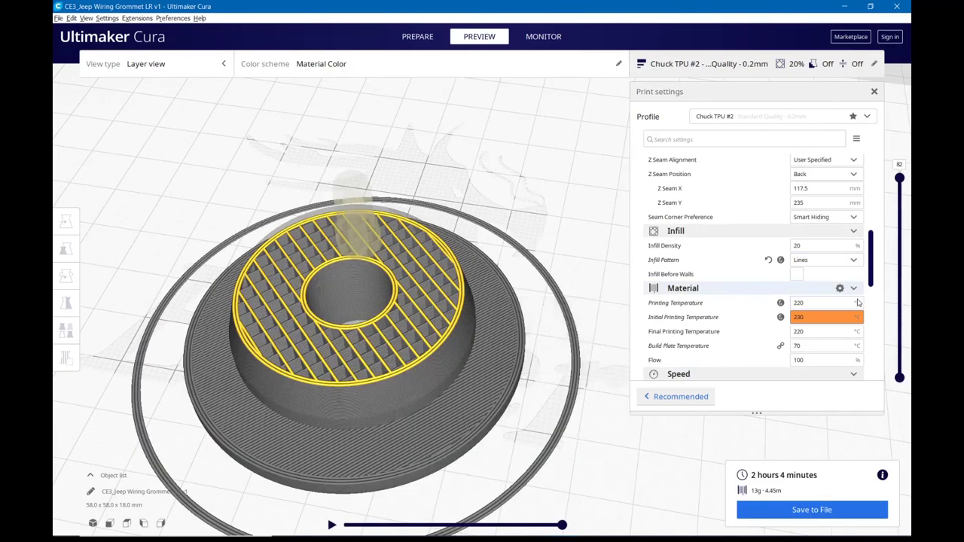
{"action": "scroll", "coordinate": [824, 298], "scroll_direction": "down", "scroll_amount": 2}
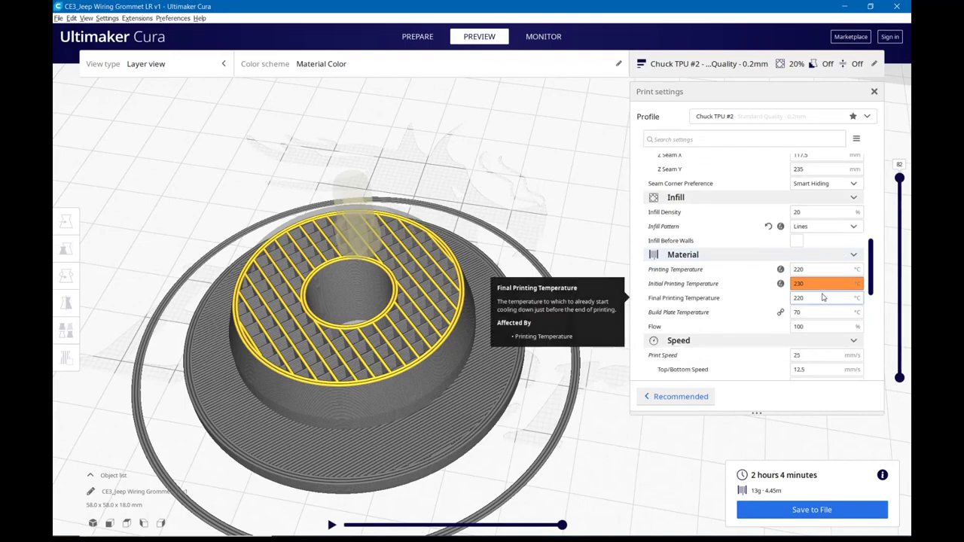
{"action": "left_click_drag", "start_coordinate": [903, 186], "coordinate": [912, 115]}
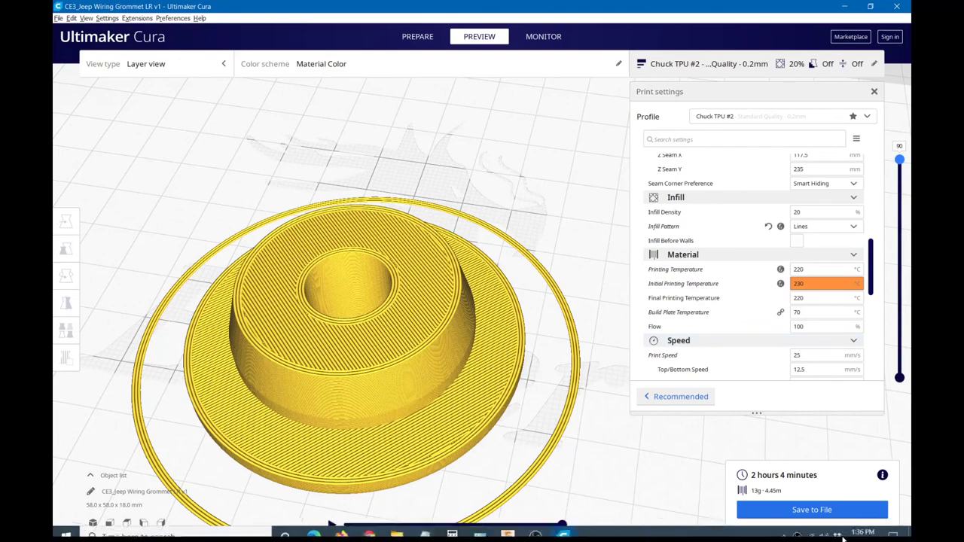